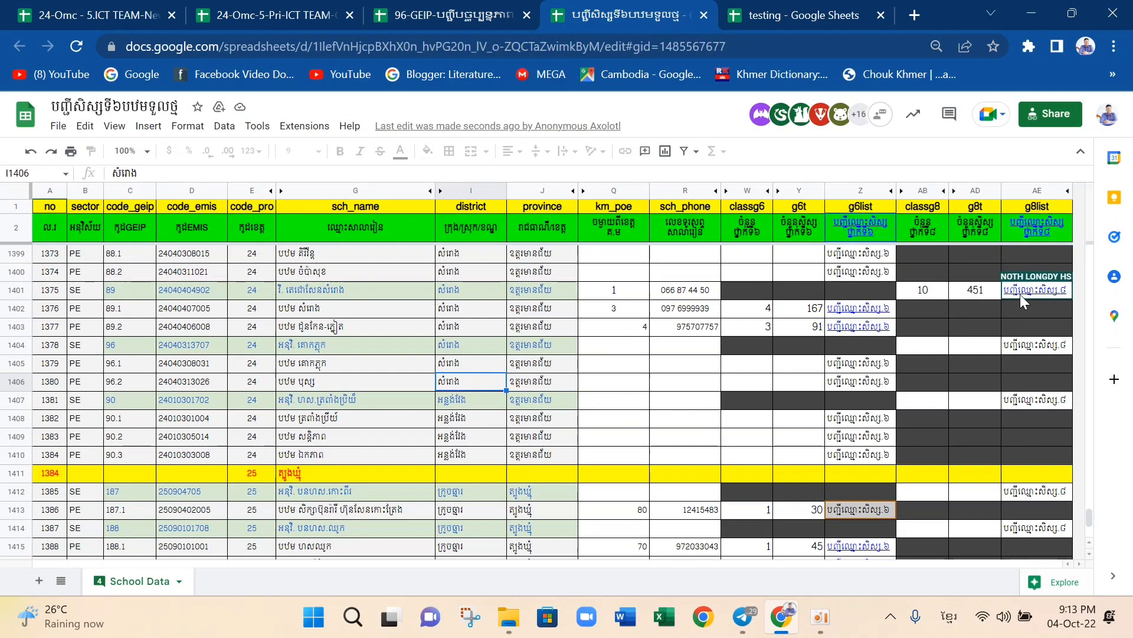
# Examine the existing student-list links of schools 89 and 89.1 and the still unlinked rows of schools 90 and 90.1
pyautogui.click(685, 367)
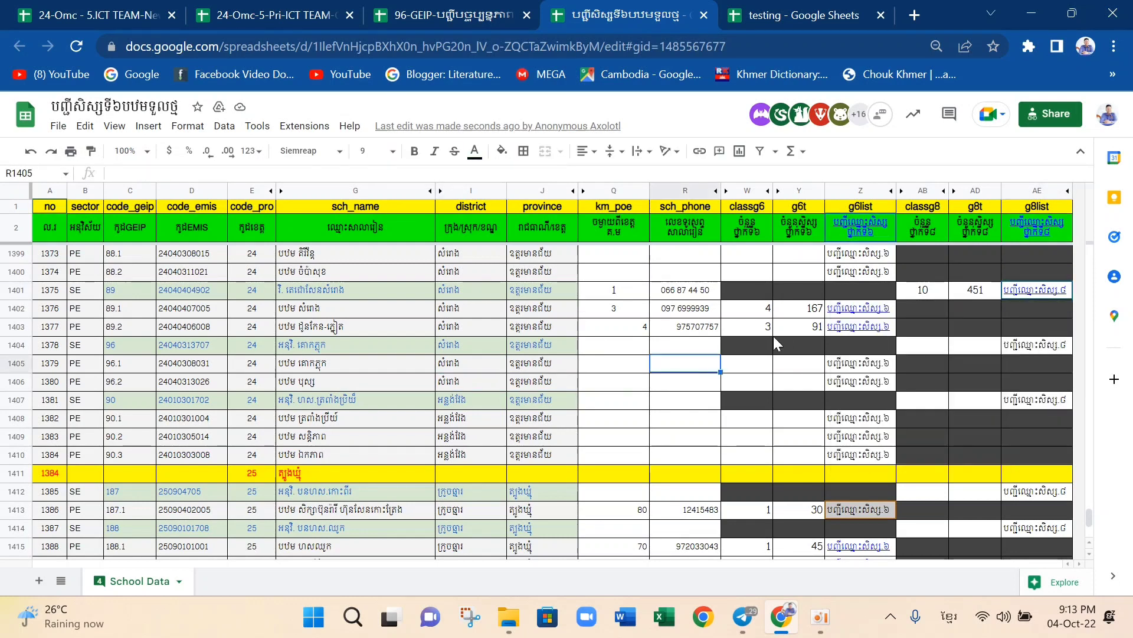
pyautogui.click(844, 313)
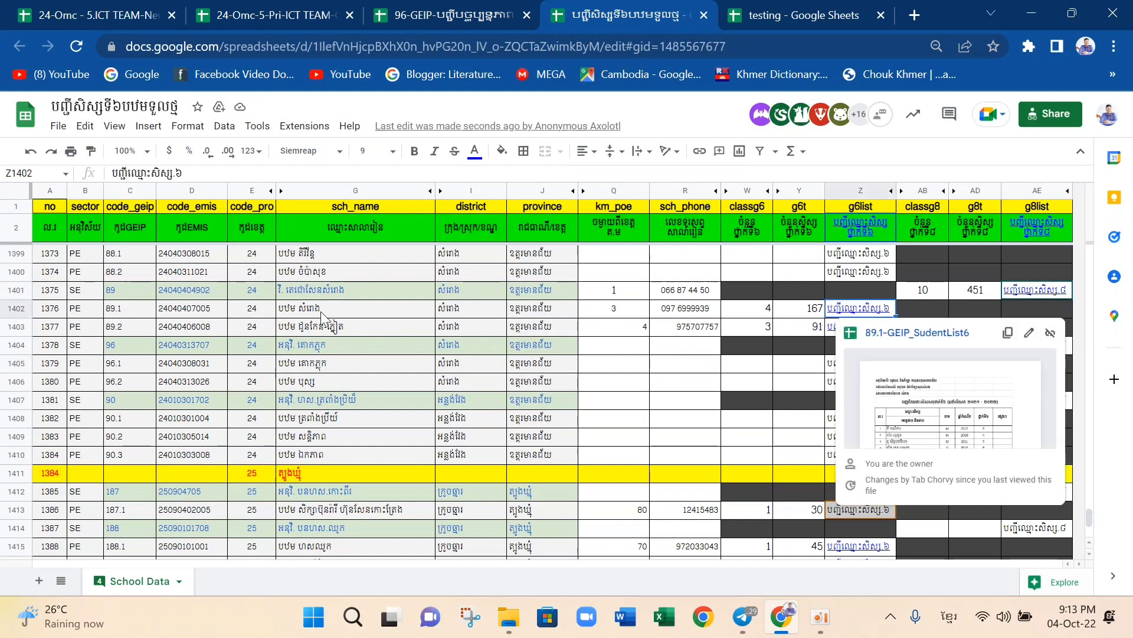
pyautogui.moveTo(324, 316); pyautogui.dragTo(557, 382)
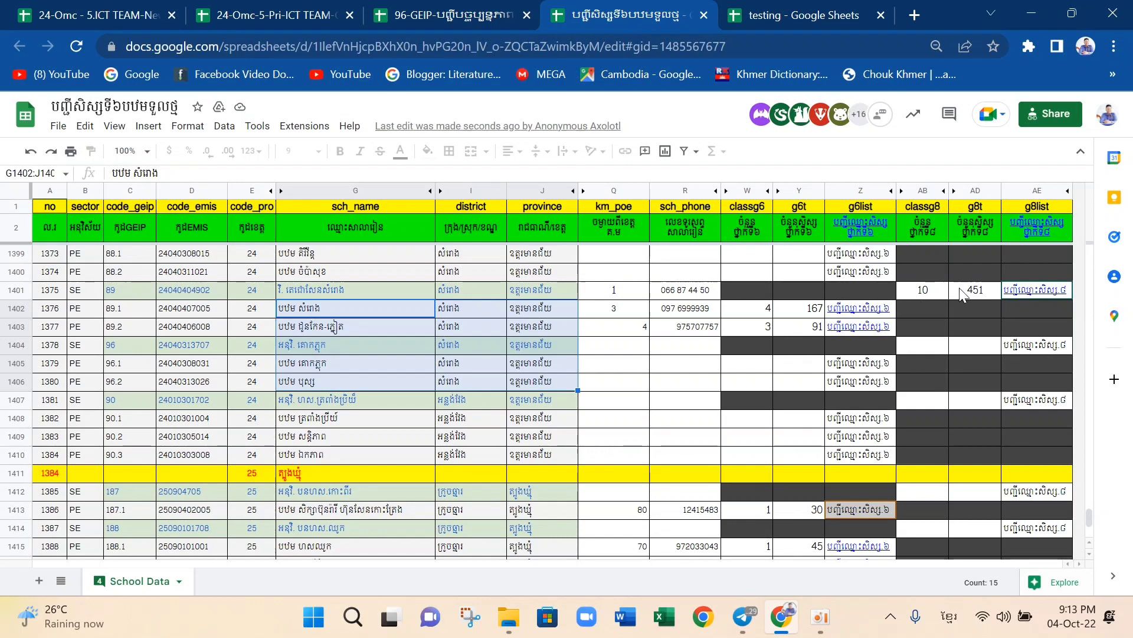
pyautogui.click(575, 366)
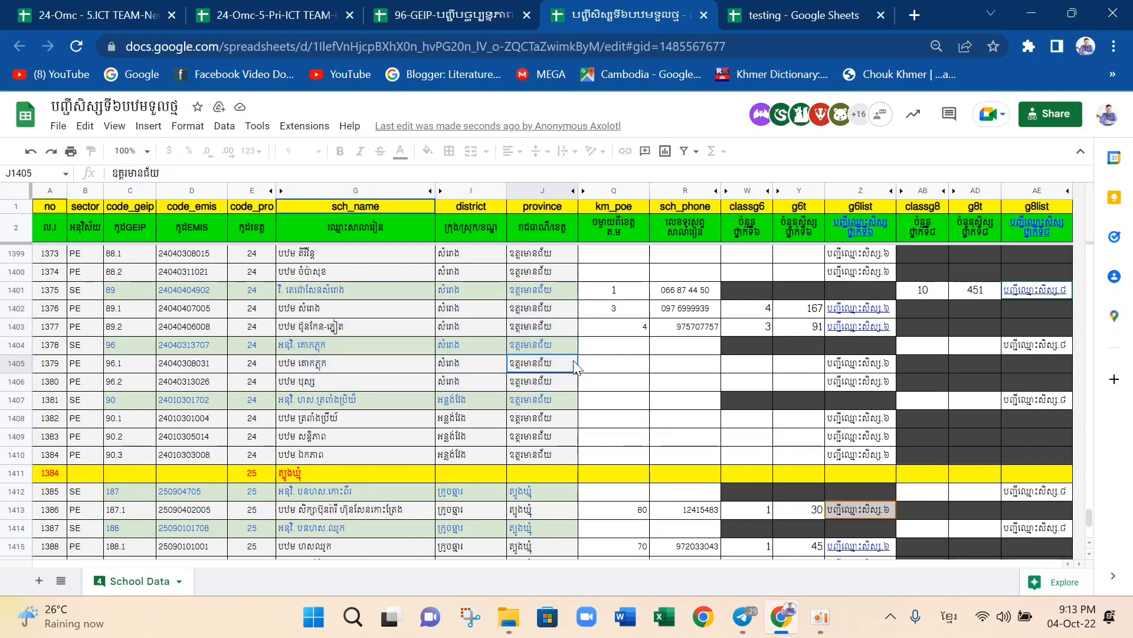
pyautogui.click(863, 311)
pyautogui.click(1021, 292)
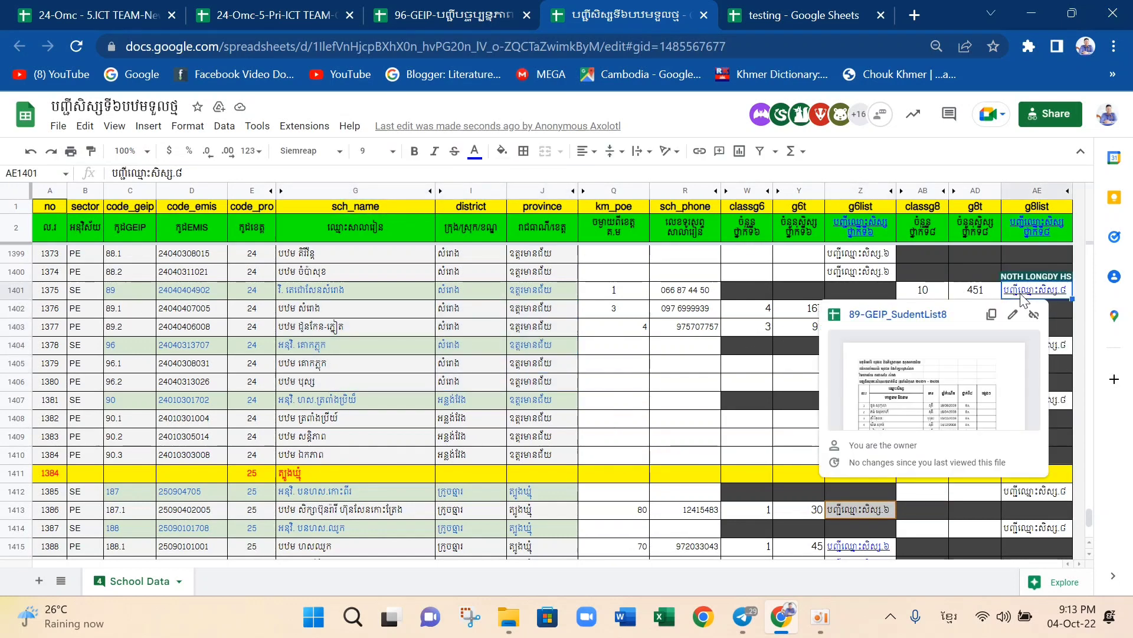
pyautogui.click(646, 385)
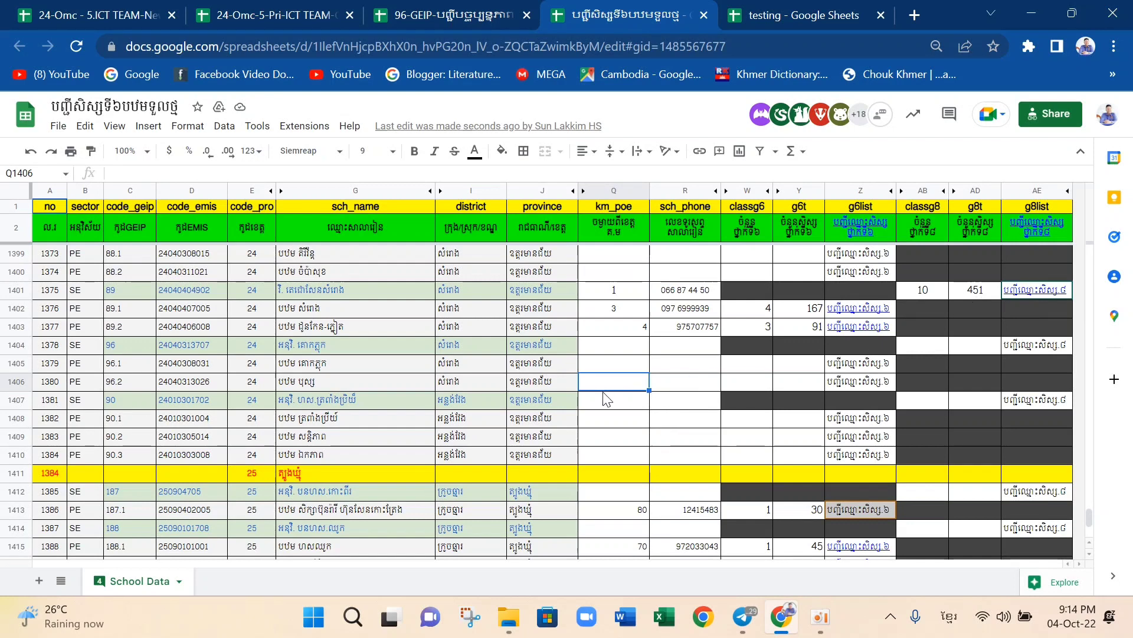
pyautogui.click(1047, 400)
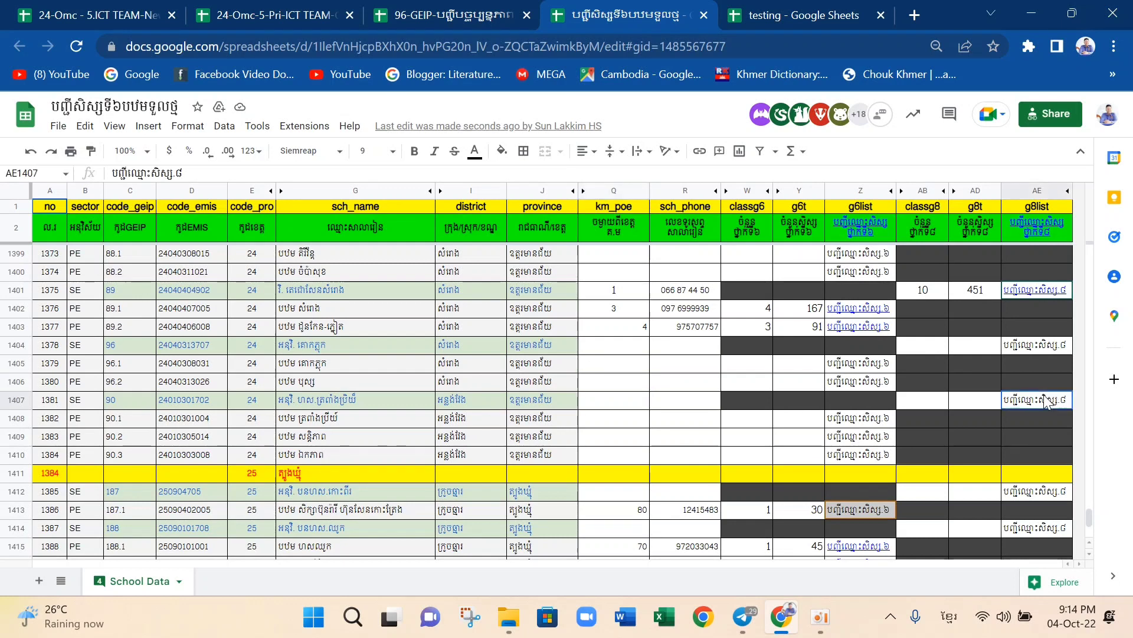
pyautogui.doubleClick(1014, 402)
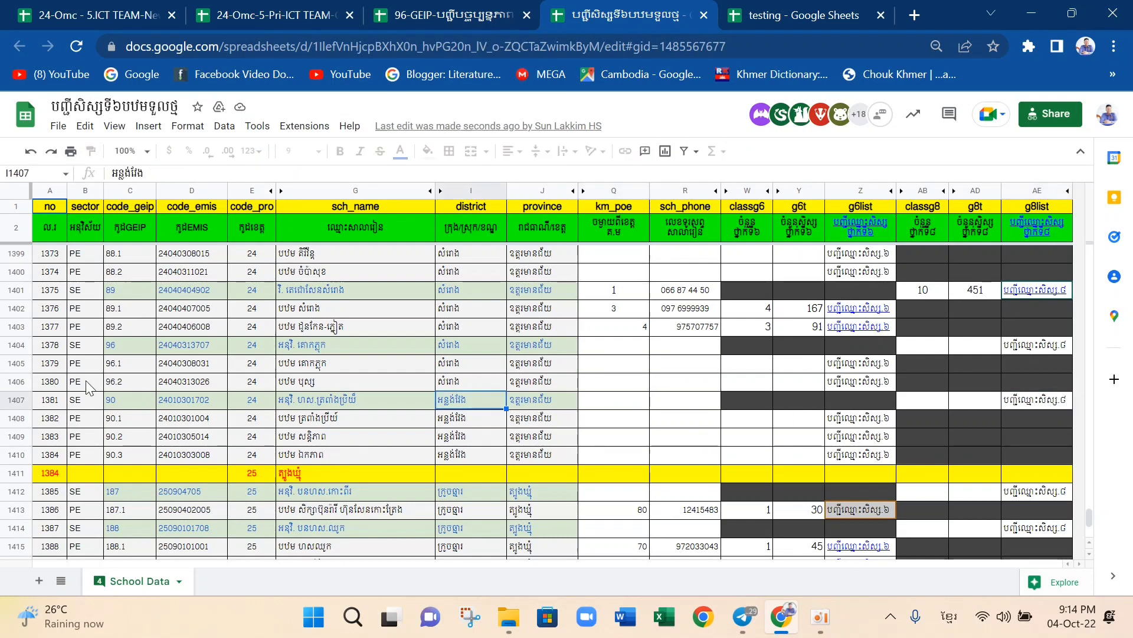
pyautogui.click(12, 398)
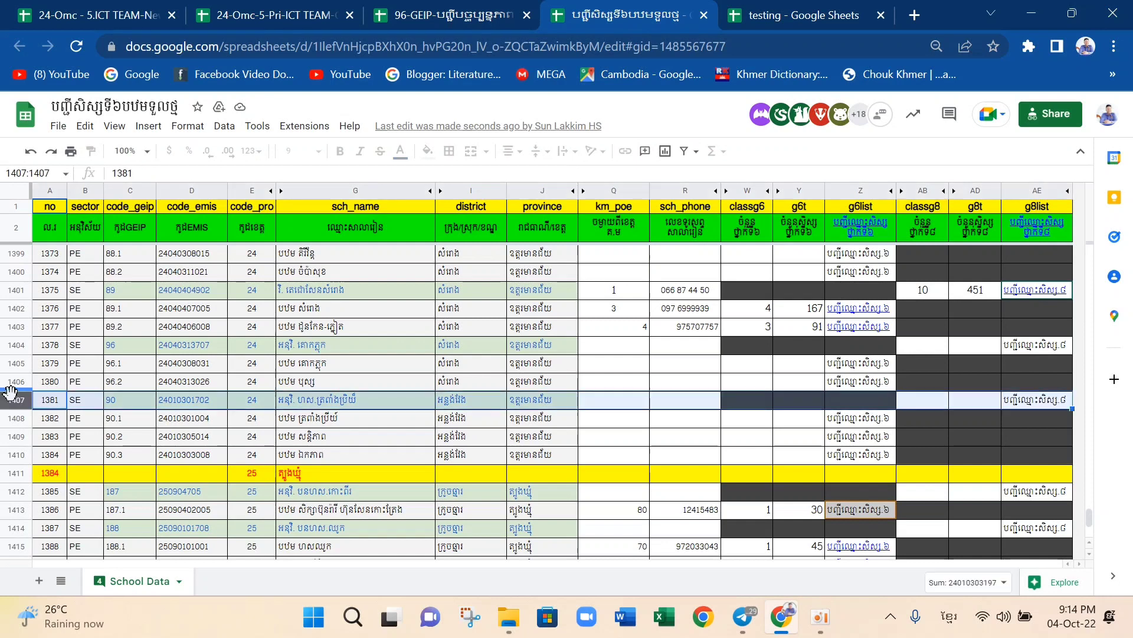
pyautogui.click(16, 418)
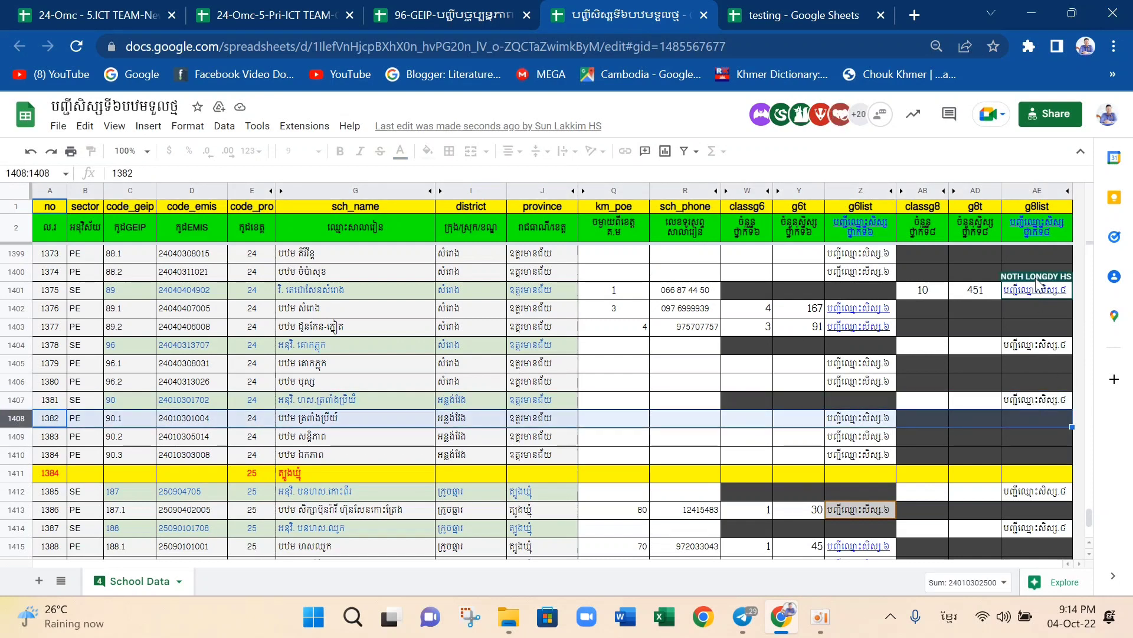
# Open the GEIP_SudentList8 template through the link in the g8list column header
pyautogui.moveTo(1033, 236)
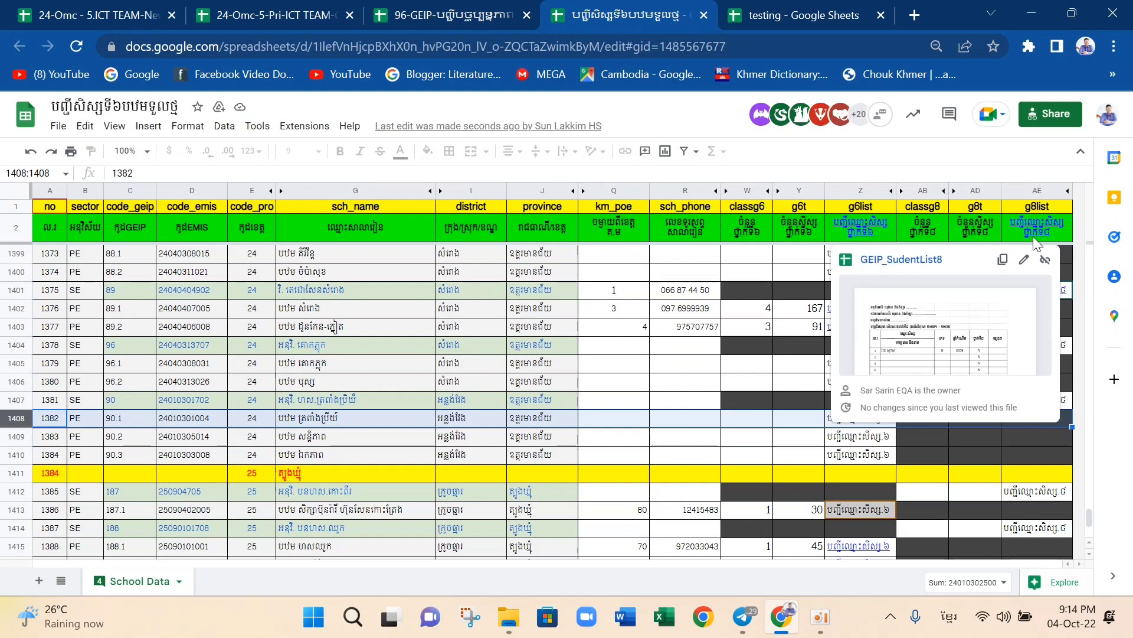
pyautogui.click(1033, 232)
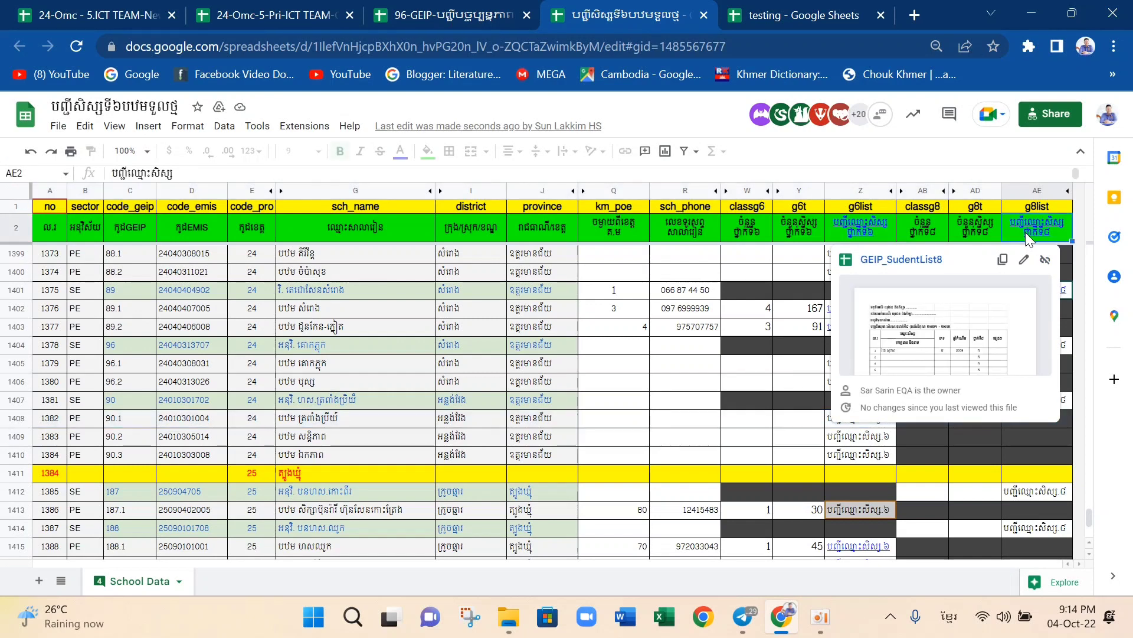
pyautogui.click(898, 260)
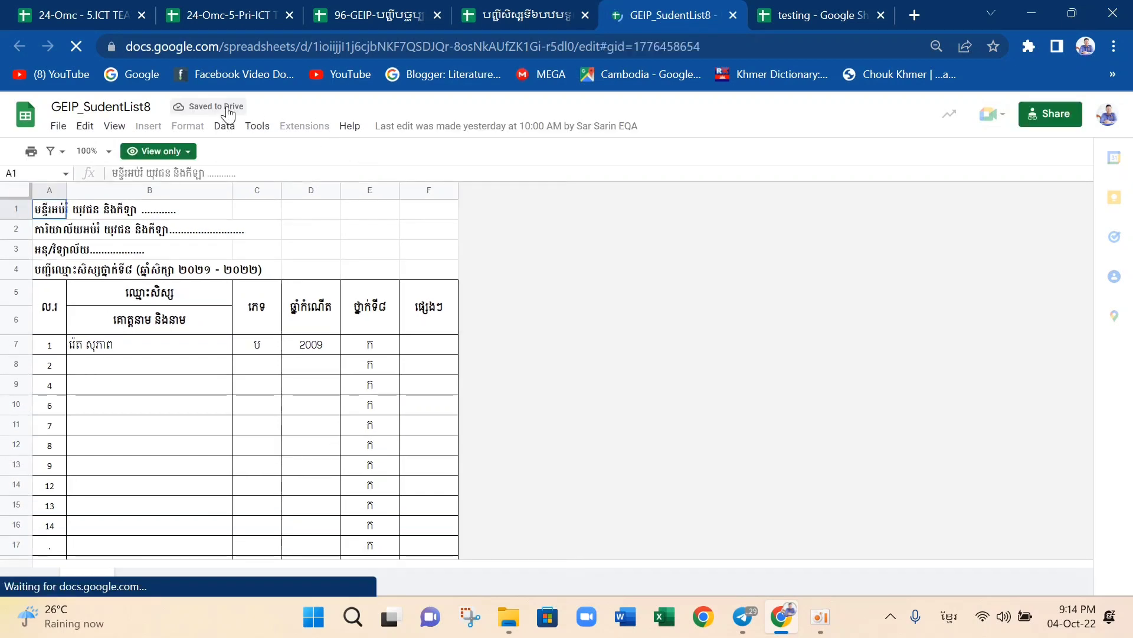
# Make a copy of the template in My Drive named GEIP_SudentList8 and close the original template
pyautogui.click(58, 126)
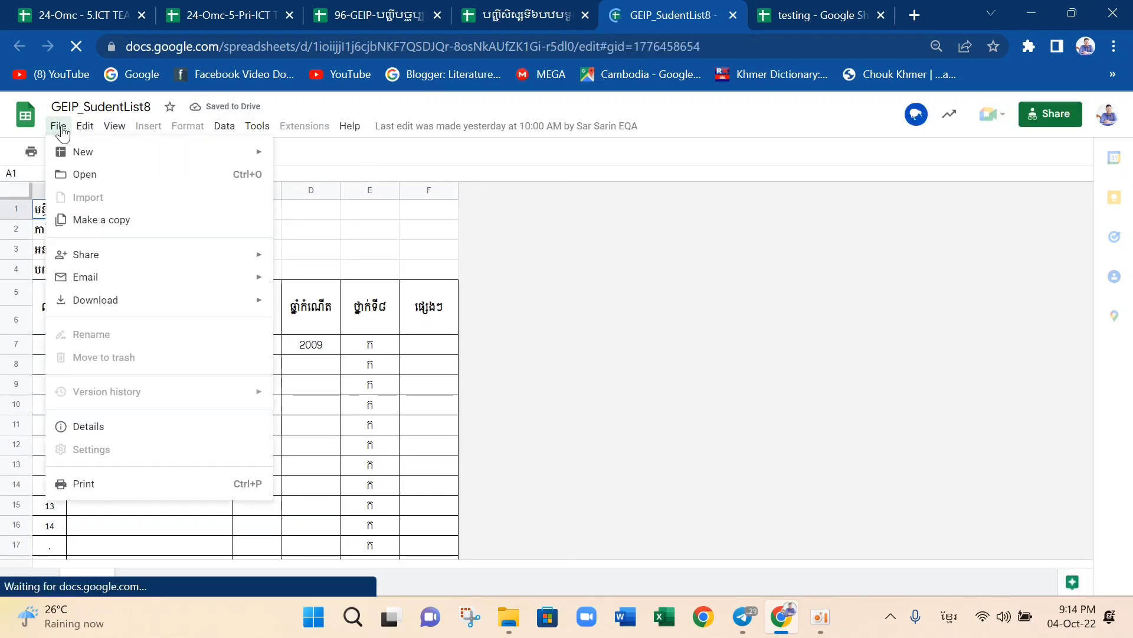
pyautogui.click(97, 220)
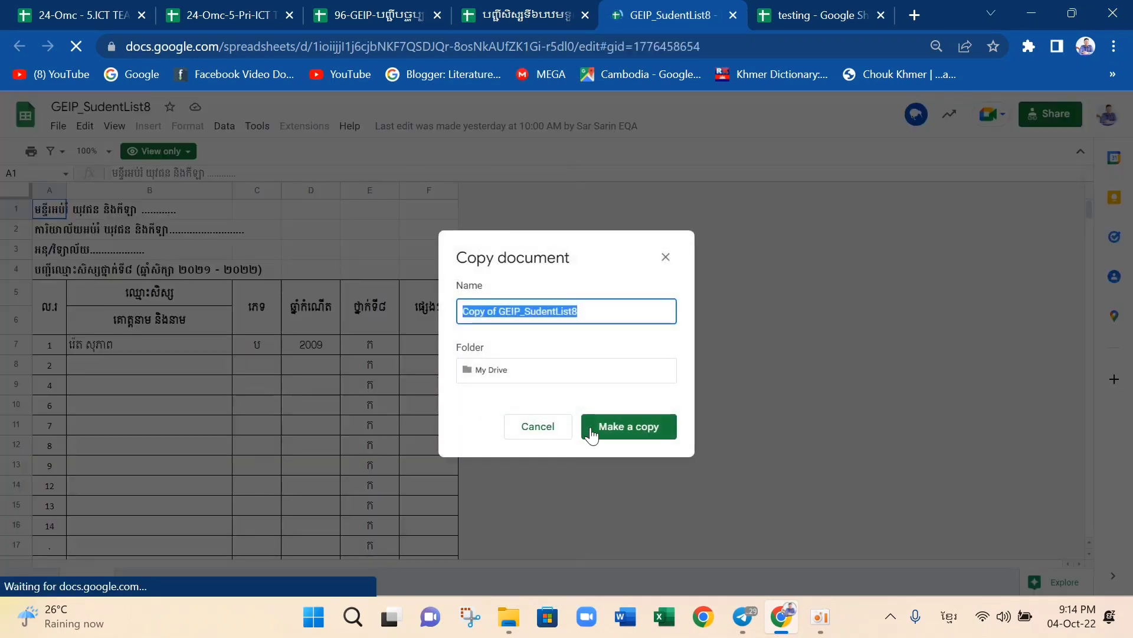
pyautogui.click(503, 314)
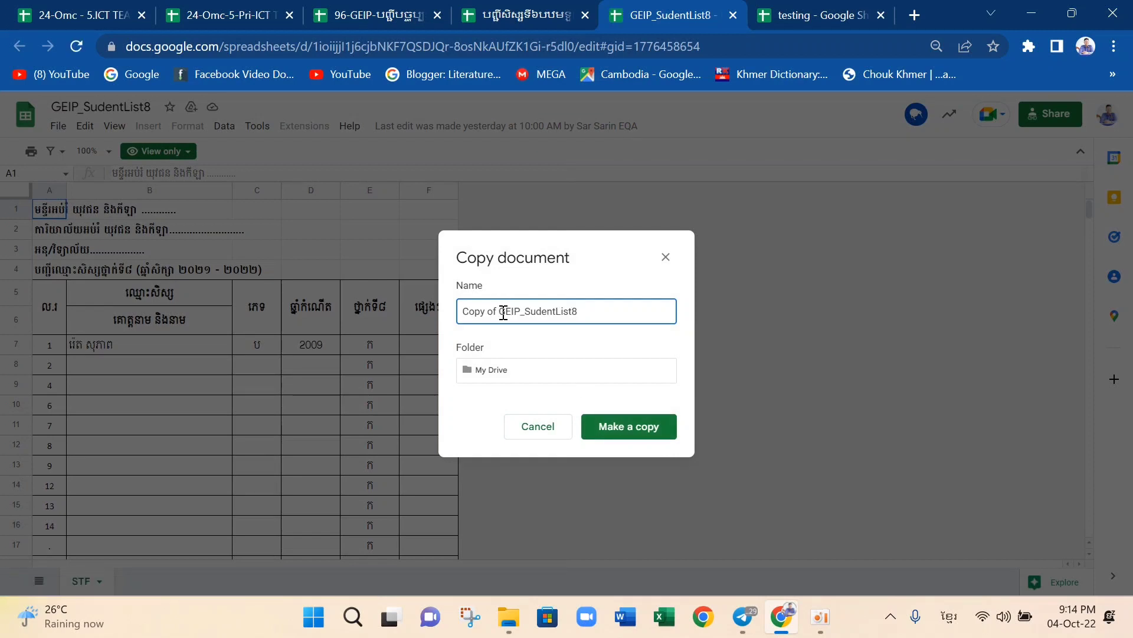
pyautogui.moveTo(500, 311); pyautogui.dragTo(450, 320)
pyautogui.press('BackSpace')
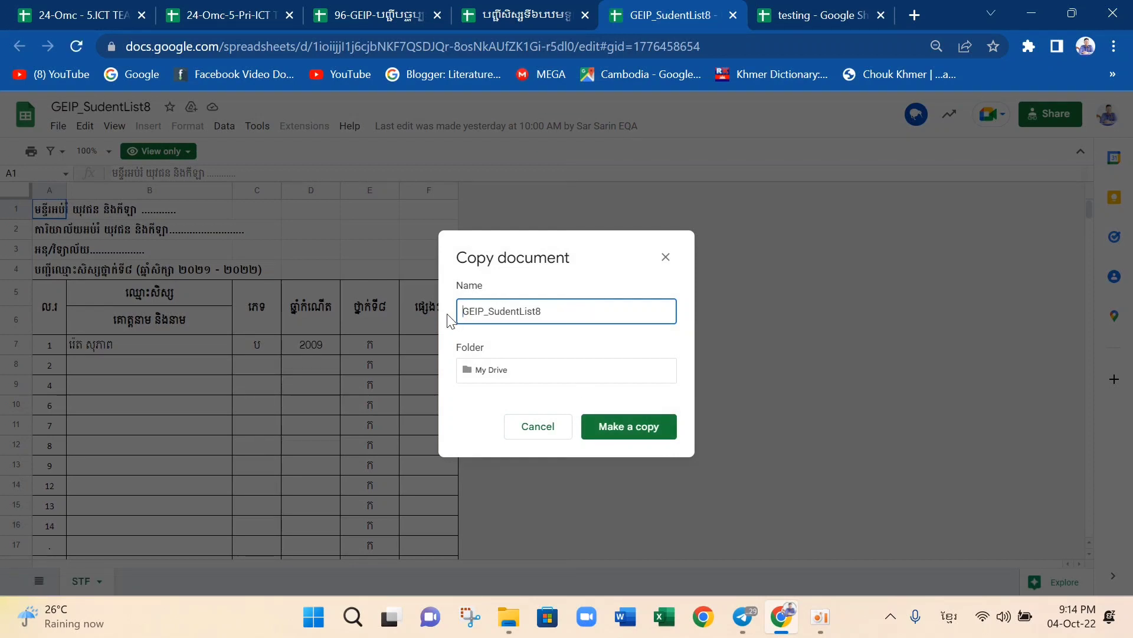
pyautogui.click(640, 431)
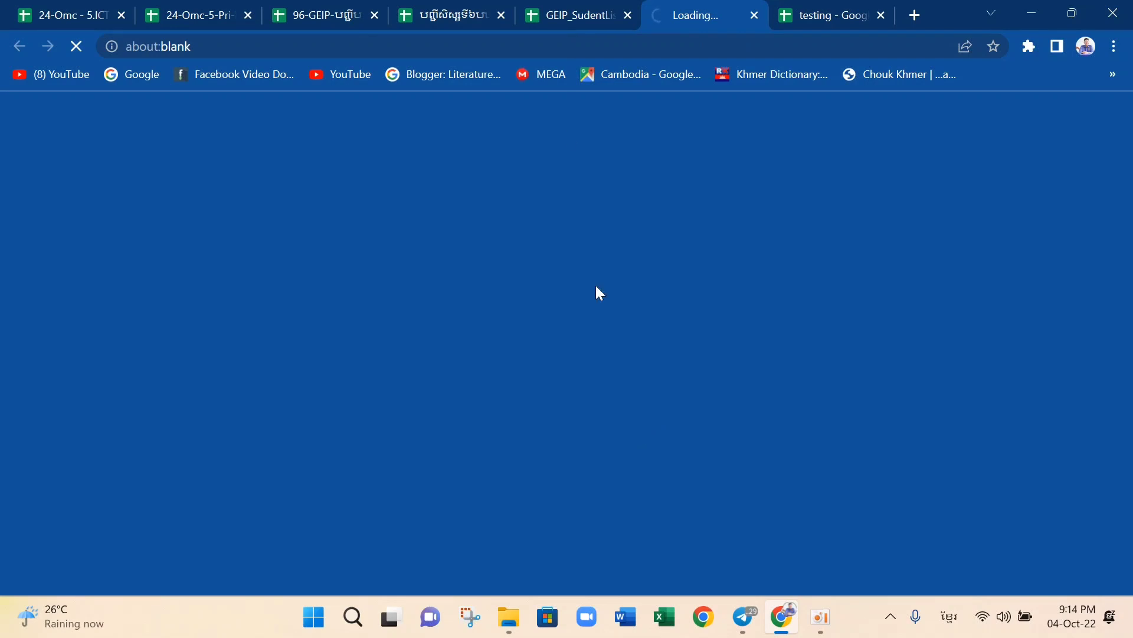
pyautogui.click(557, 10)
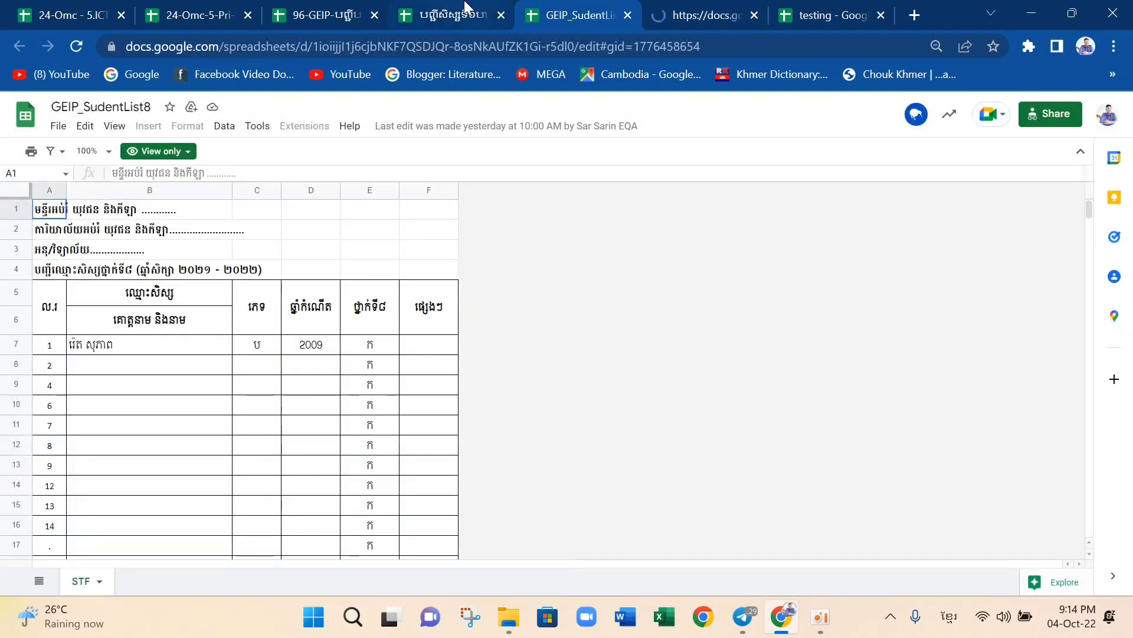
pyautogui.click(627, 16)
# Check the GEIP code of the school in row 1404 of the School Data sheet
pyautogui.click(455, 13)
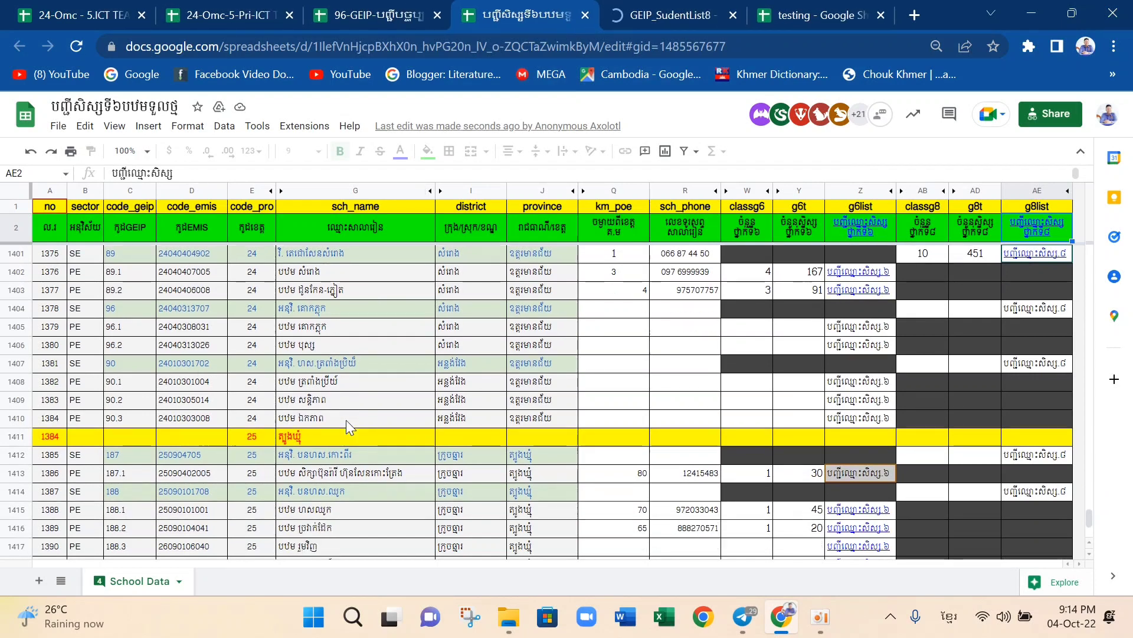
pyautogui.click(15, 307)
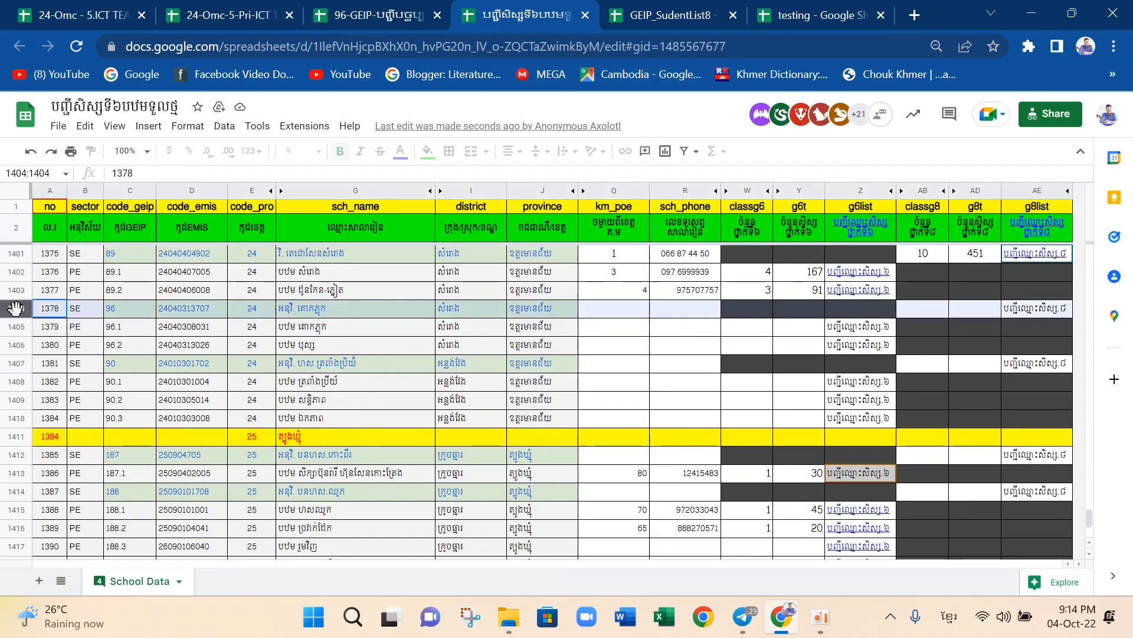
pyautogui.click(125, 310)
# Rename the copied template as 96-GEIP_SudentList8, using the school's GEIP code as the prefix
pyautogui.click(675, 10)
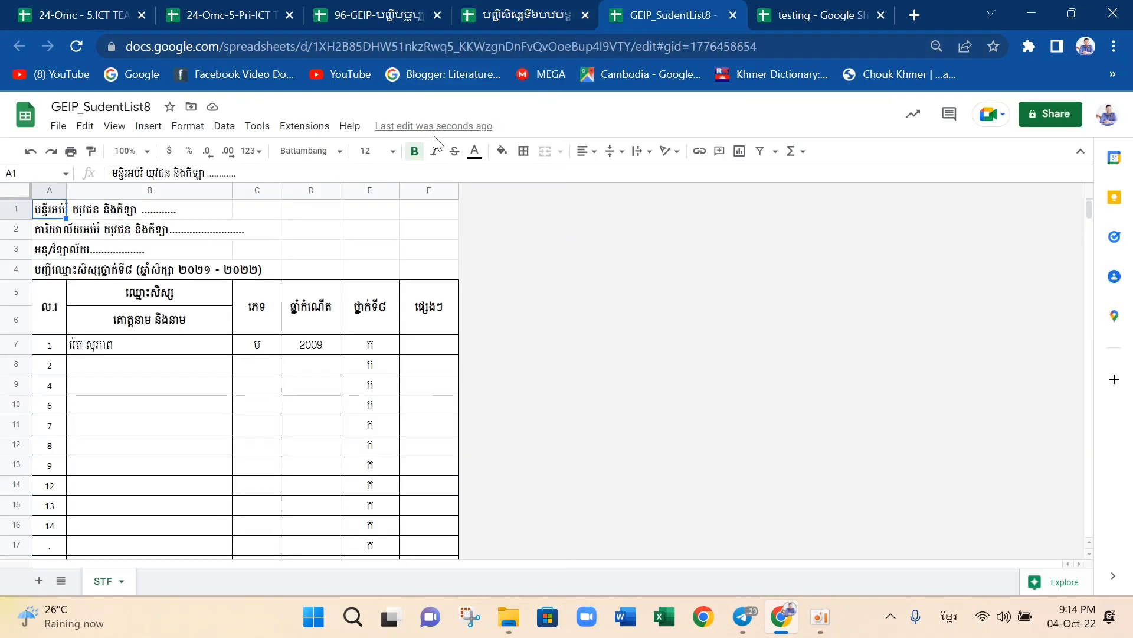
pyautogui.click(54, 108)
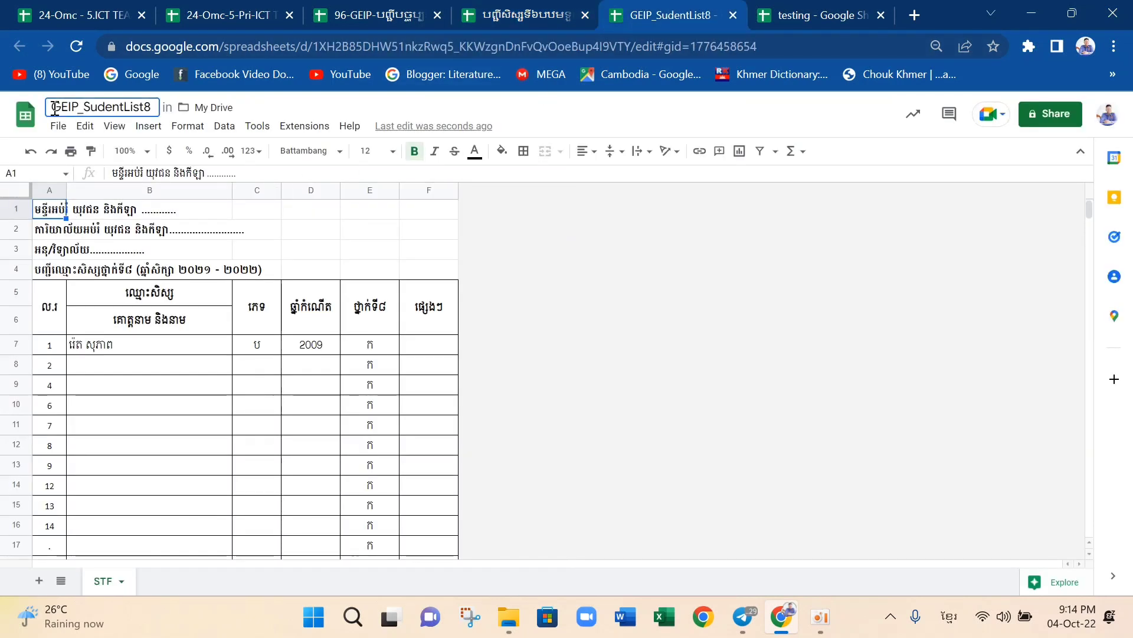
pyautogui.write('ទី៦')
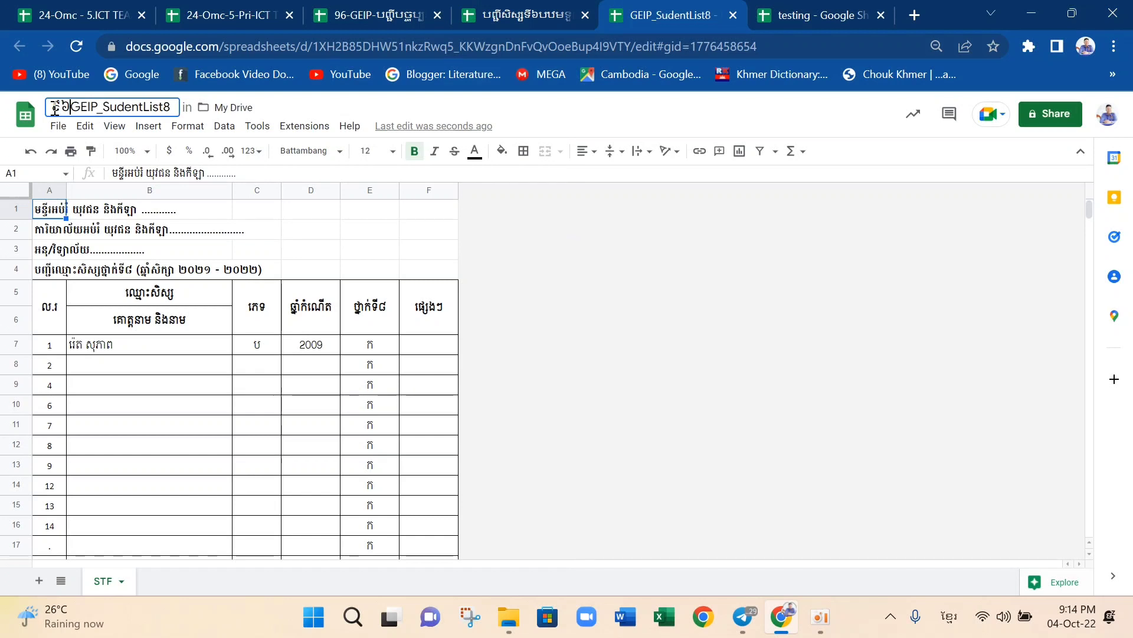
pyautogui.press('BackSpace')
pyautogui.press('BackSpace')
pyautogui.press('BackSpace')
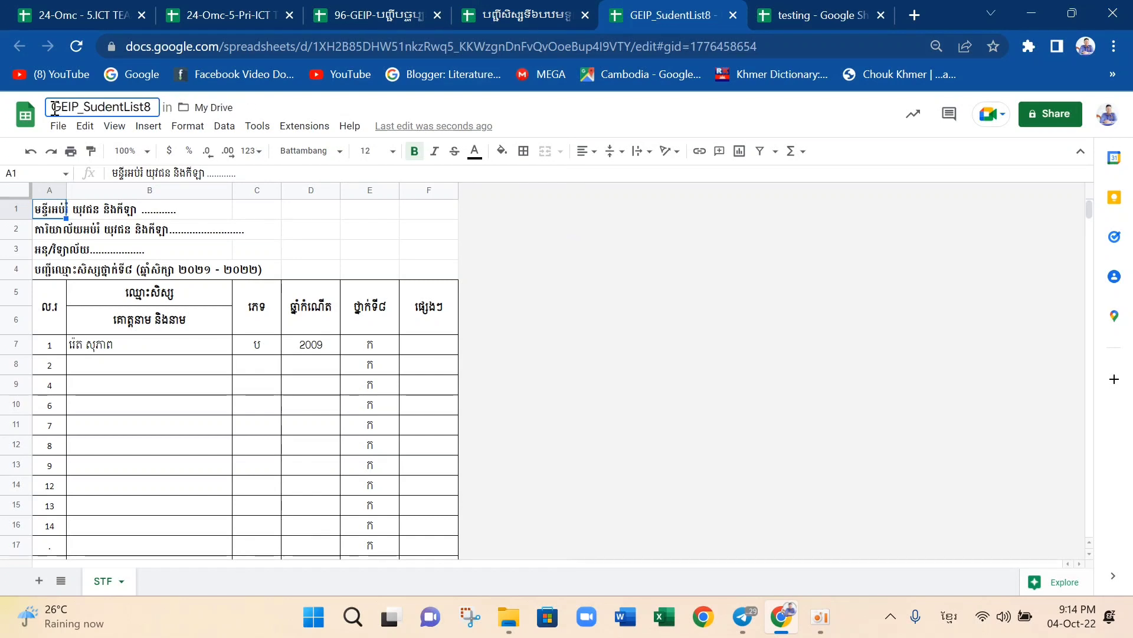
pyautogui.hotkey('alt', 'shift')
pyautogui.write('96-')
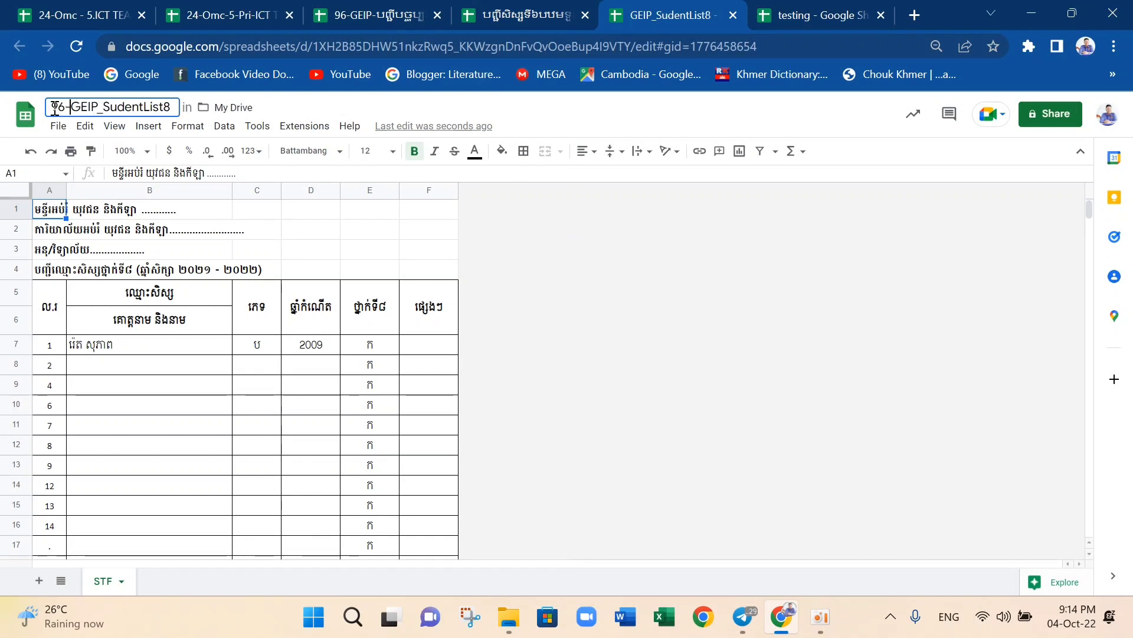
pyautogui.click(636, 327)
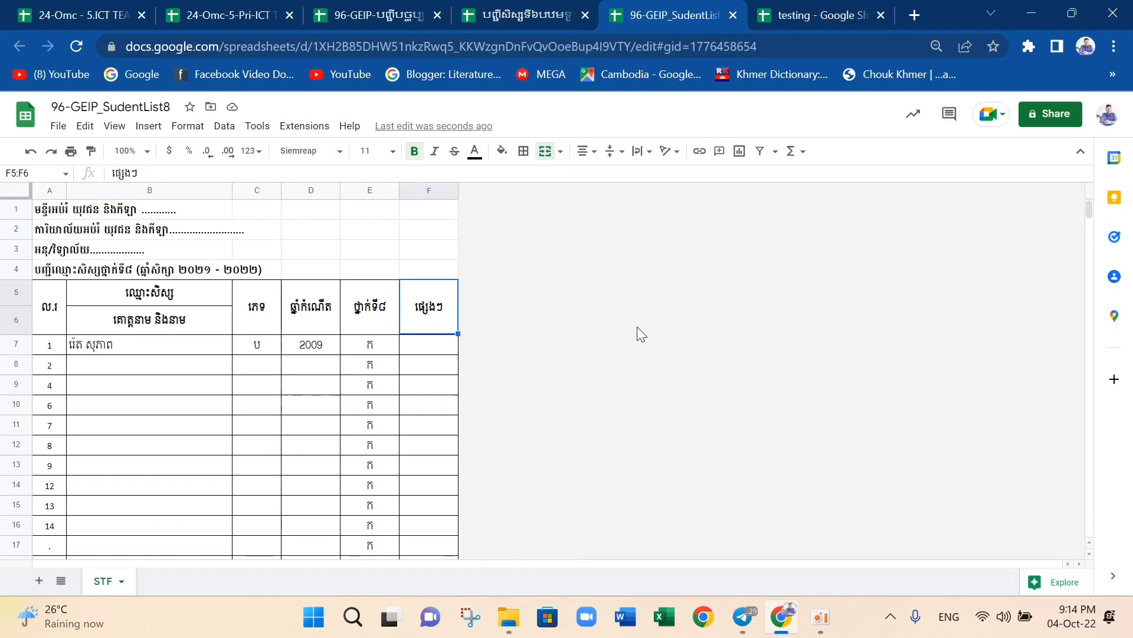
# Set the general access of 96-GEIP_SudentList8 to Anyone with the link and copy its sharing link
pyautogui.click(1045, 121)
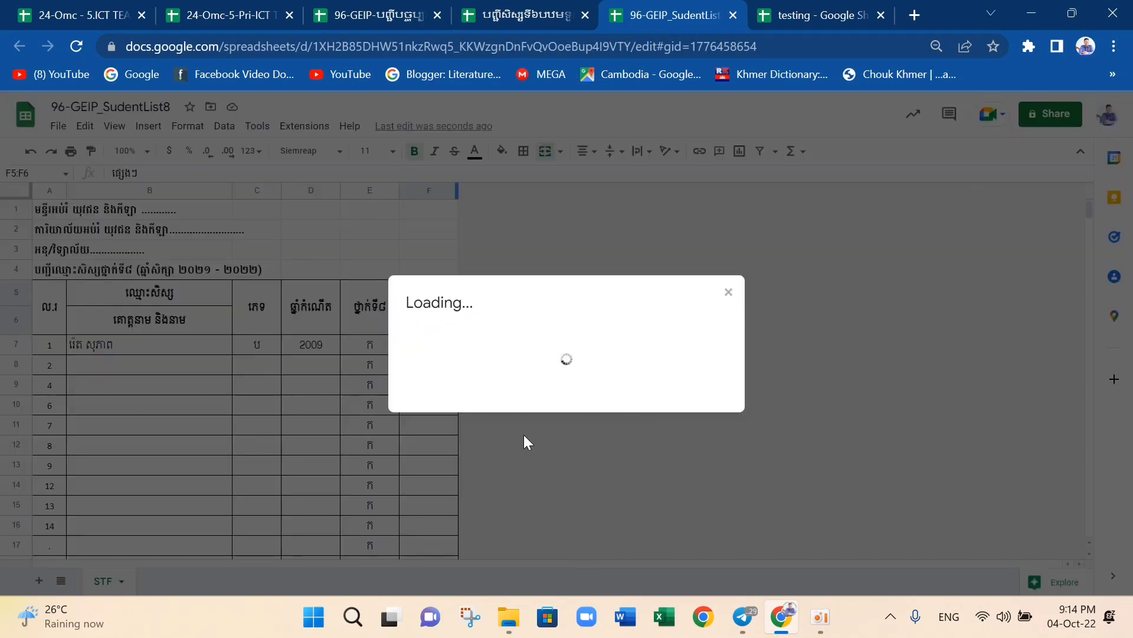
pyautogui.click(478, 408)
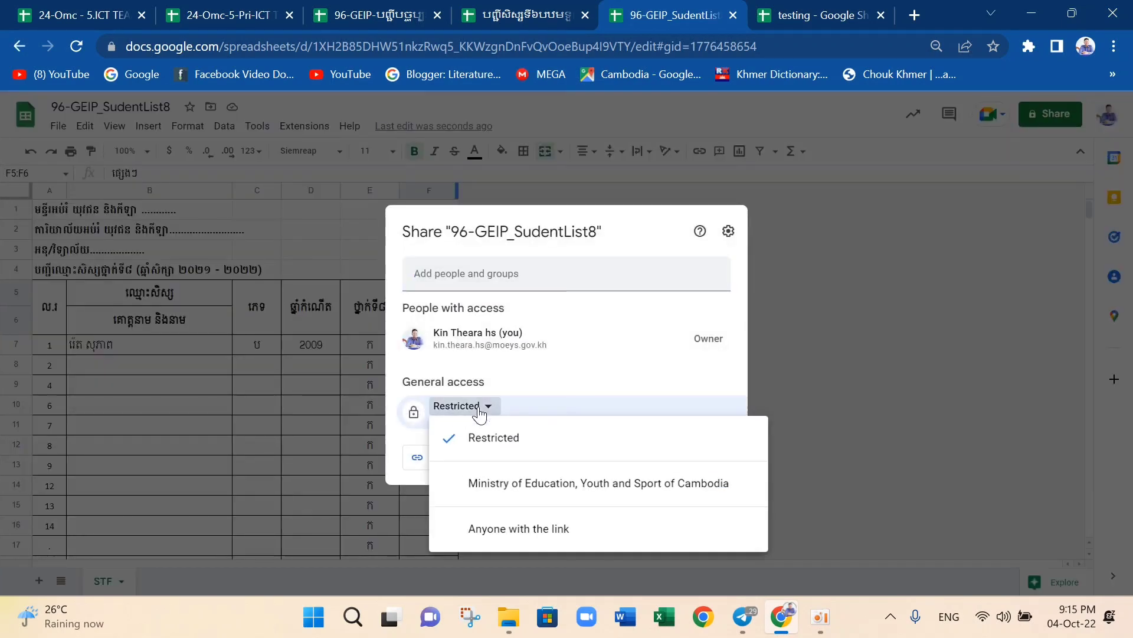
pyautogui.click(502, 534)
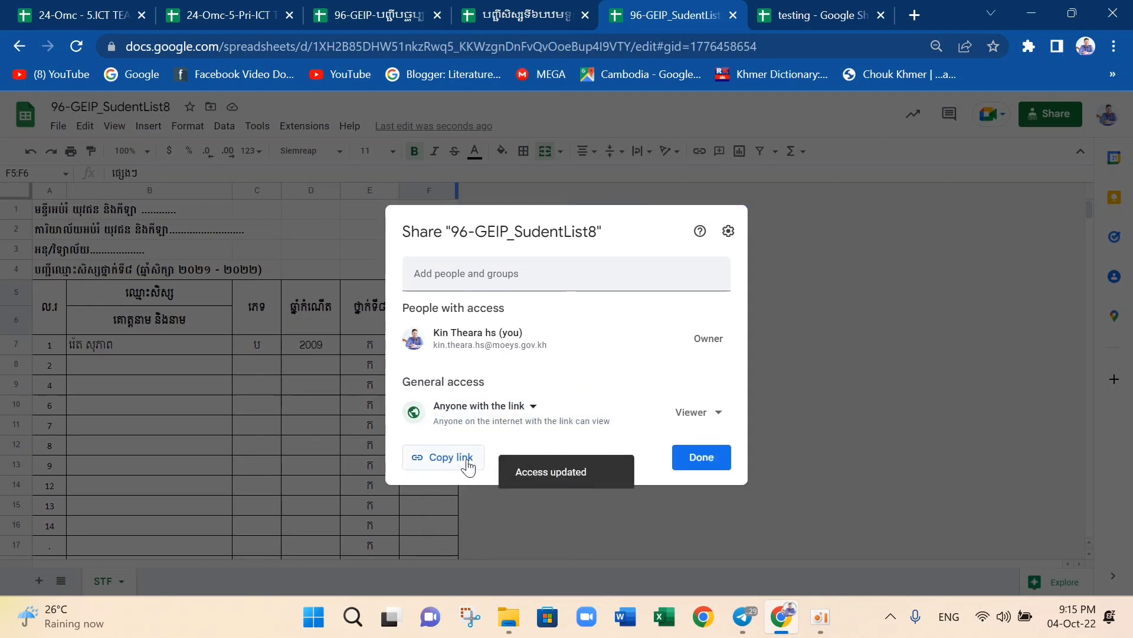
pyautogui.click(468, 466)
pyautogui.click(701, 458)
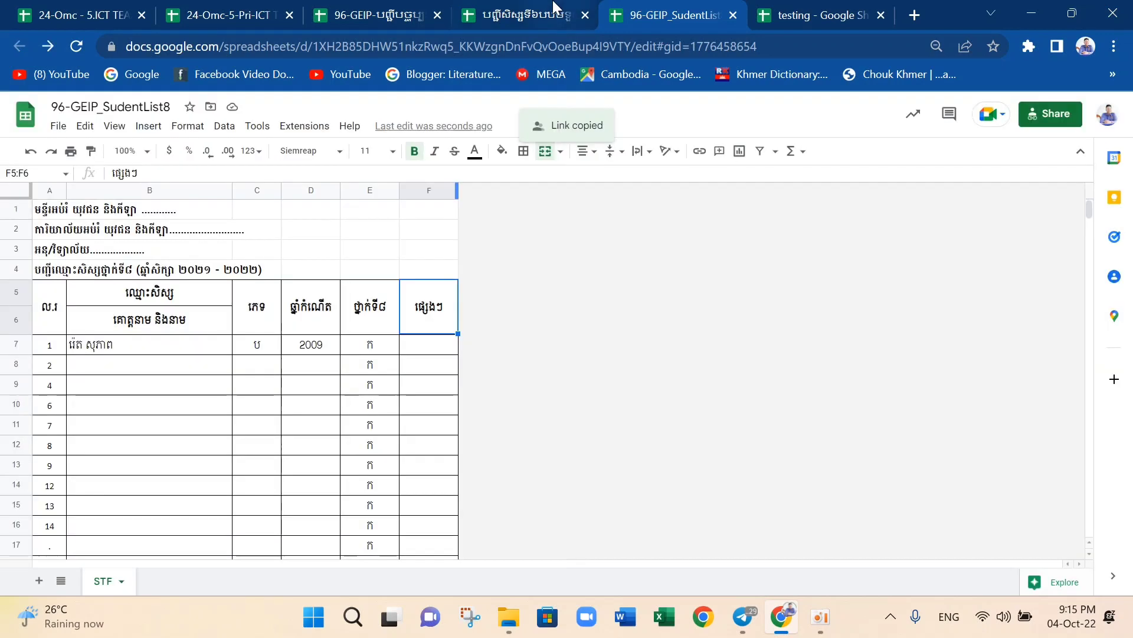
# Link the grade 8 list text in the g8list cell AE1404 of School Data to the copied 96-GEIP_SudentList8 sharing link
pyautogui.click(555, 9)
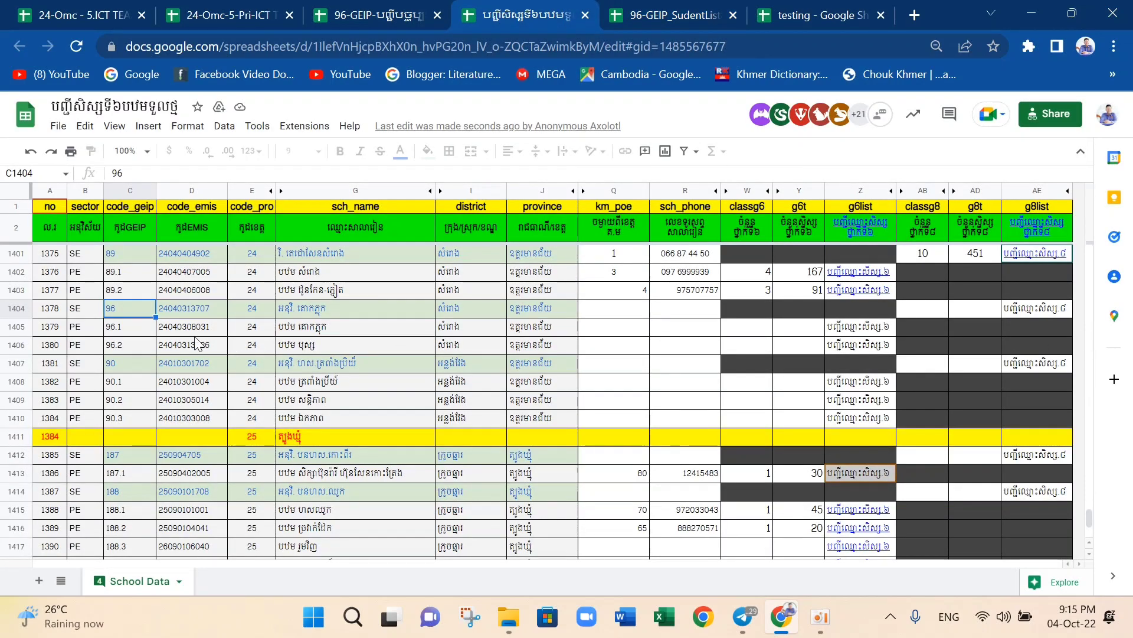
pyautogui.click(12, 326)
pyautogui.click(12, 308)
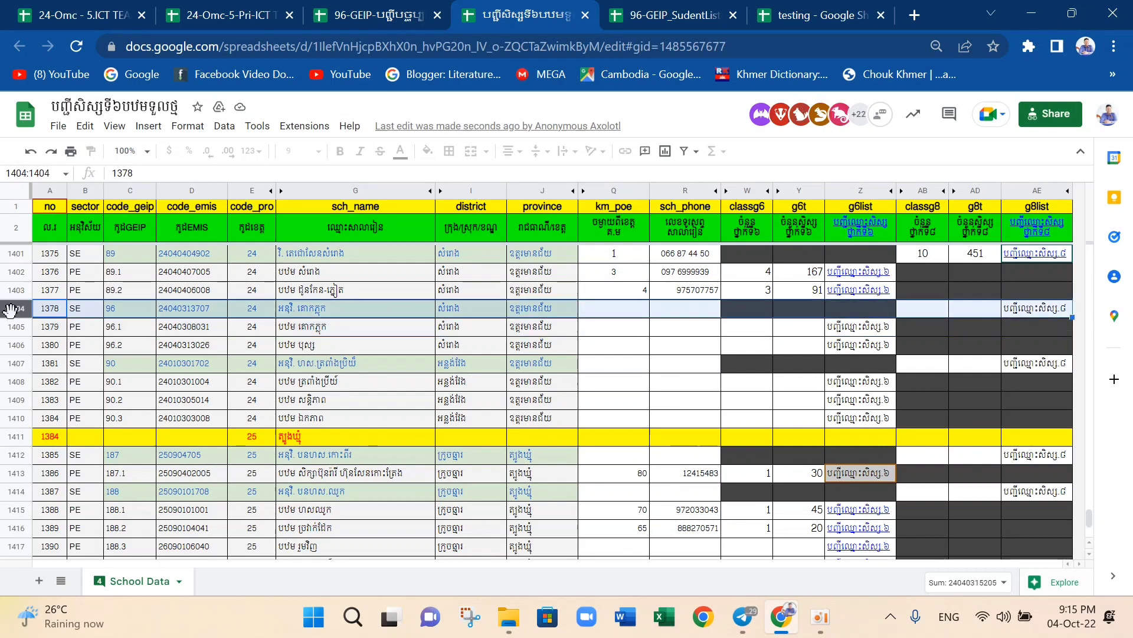
pyautogui.click(997, 311)
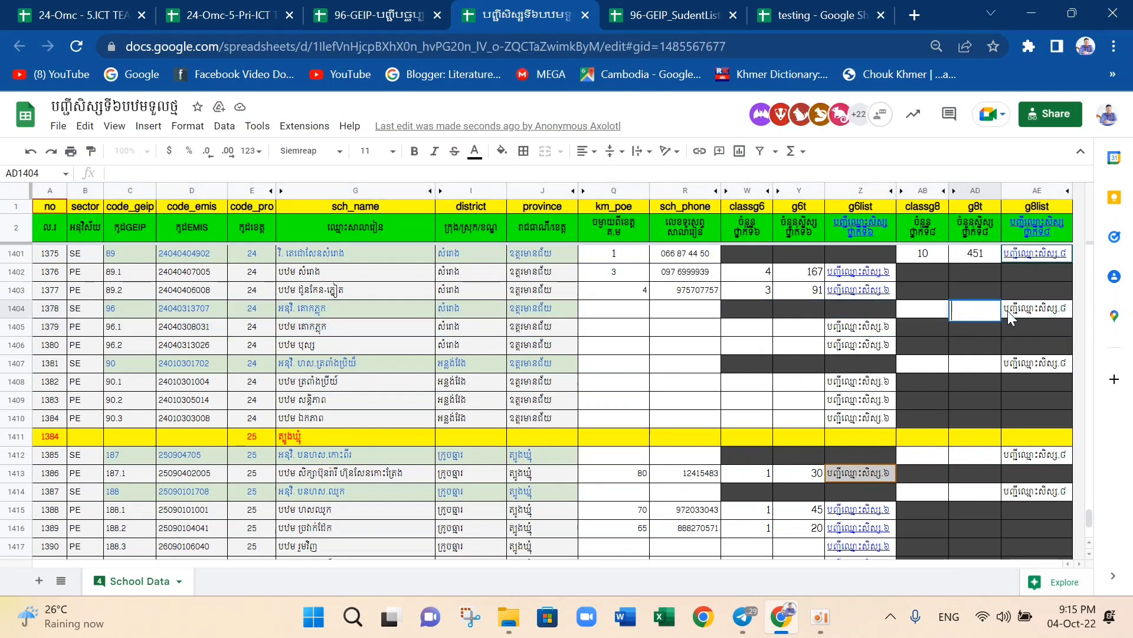
pyautogui.click(1009, 311)
pyautogui.doubleClick(1009, 310)
pyautogui.doubleClick(1009, 311)
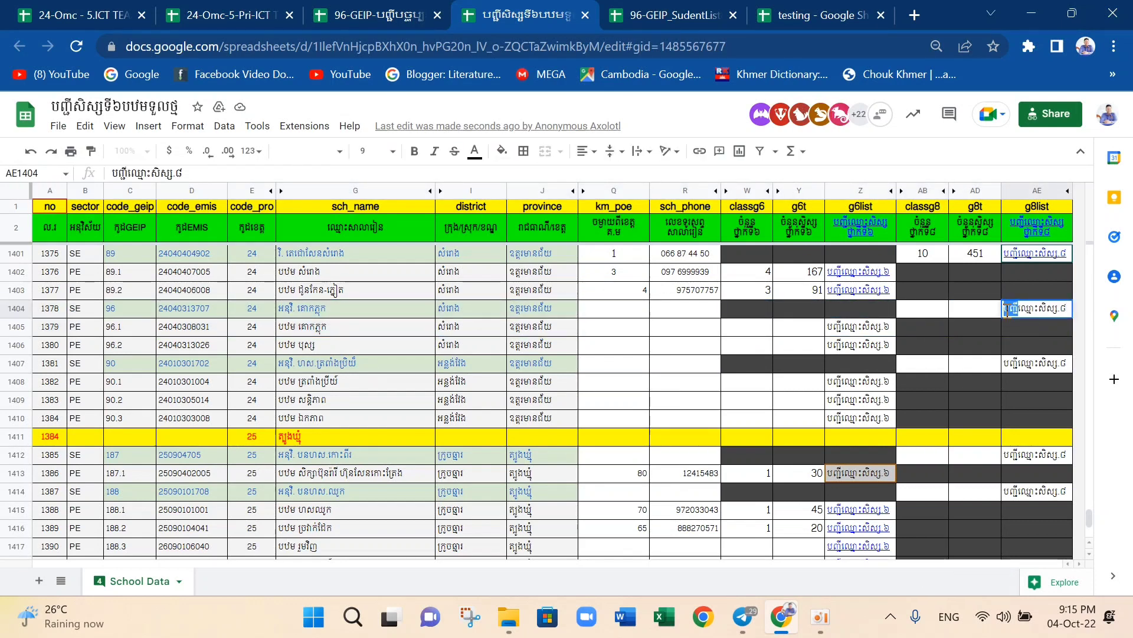
pyautogui.click(1008, 311)
pyautogui.moveTo(1010, 311); pyautogui.dragTo(1076, 309)
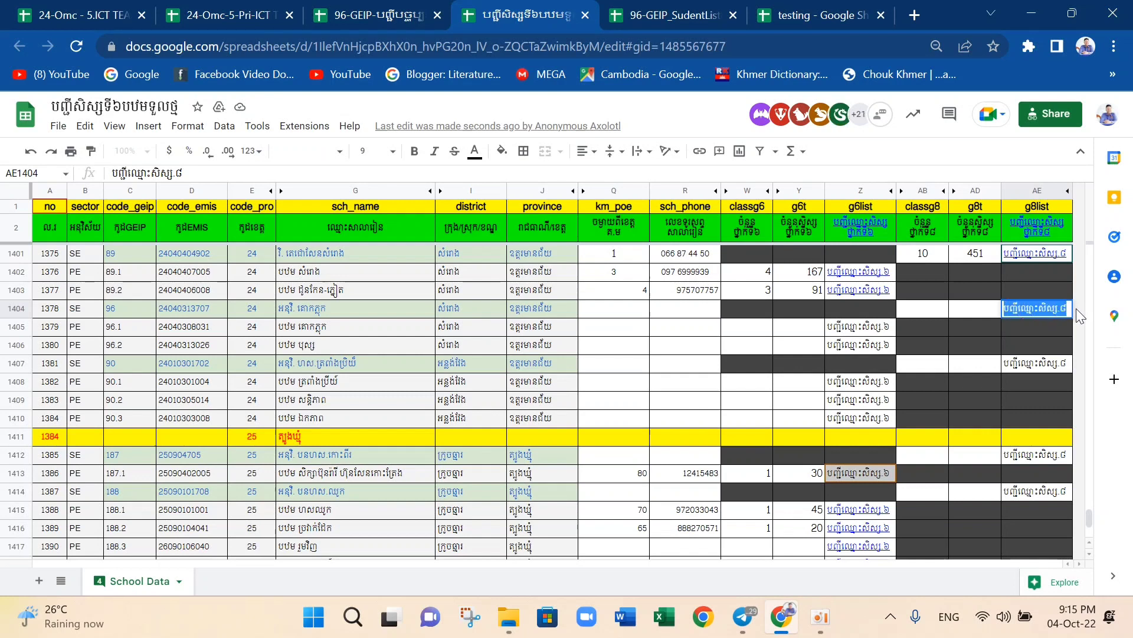
pyautogui.click(699, 153)
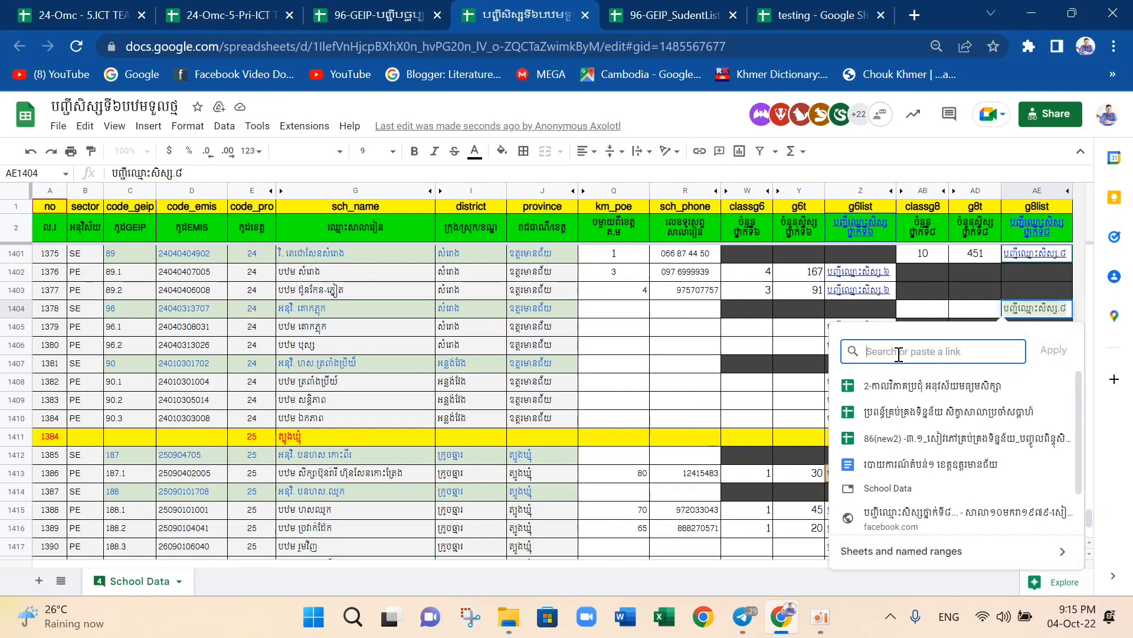
pyautogui.hotkey('ctrl', 'v')
pyautogui.click(1063, 357)
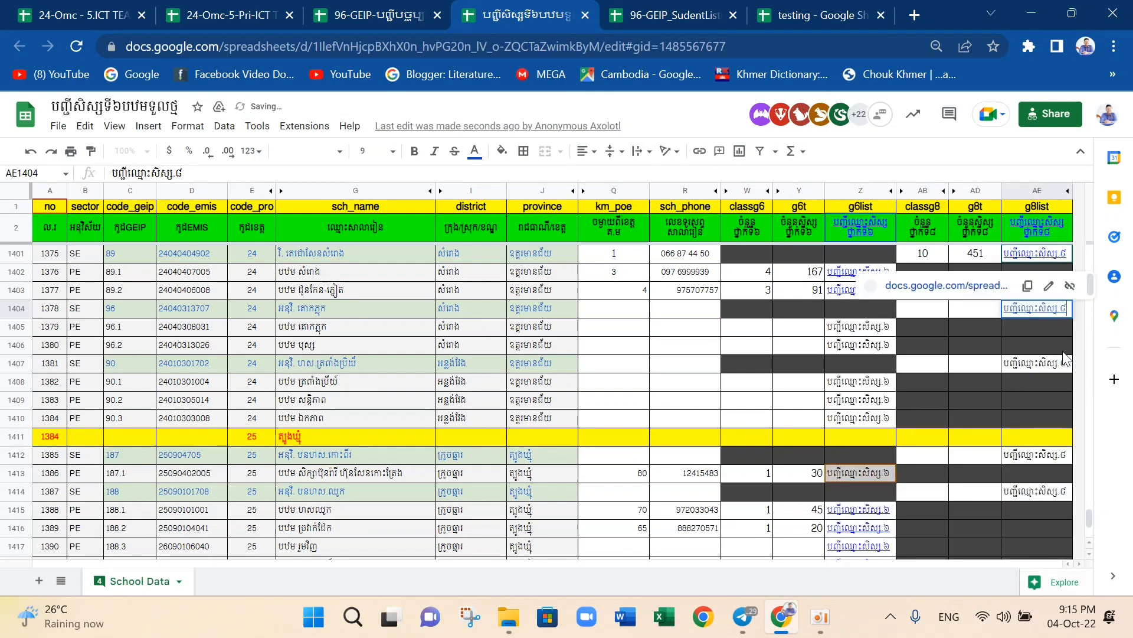
# Open 96-GEIP_SudentList8 through the link in cell AE1404 to test it, and close the older duplicate of that file
pyautogui.click(688, 310)
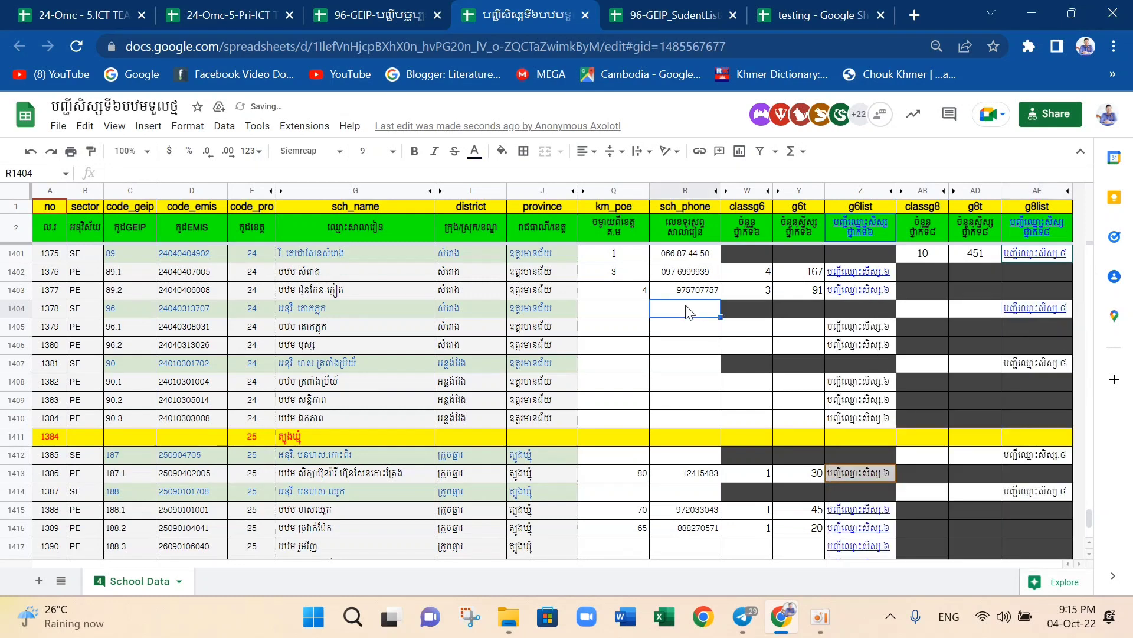
pyautogui.click(1034, 307)
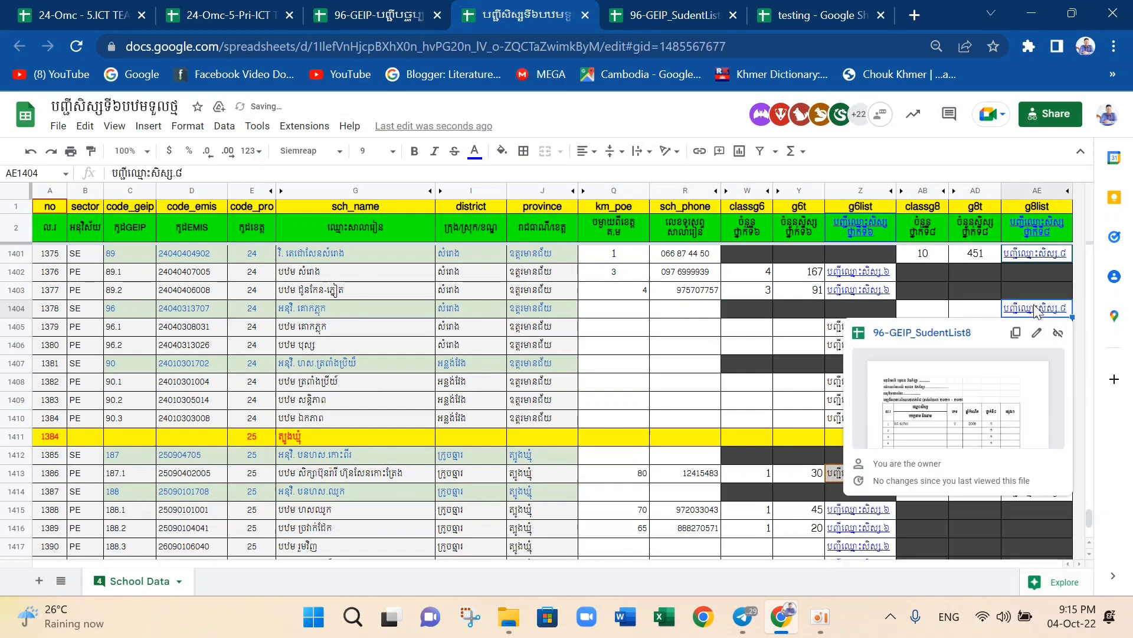
pyautogui.click(931, 335)
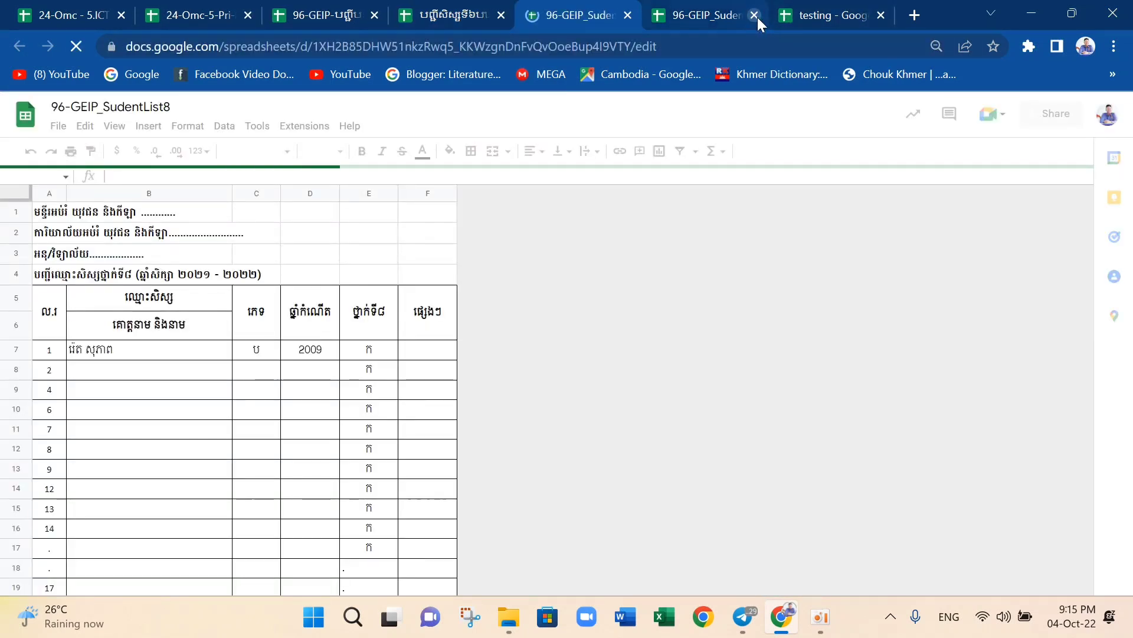
pyautogui.click(755, 15)
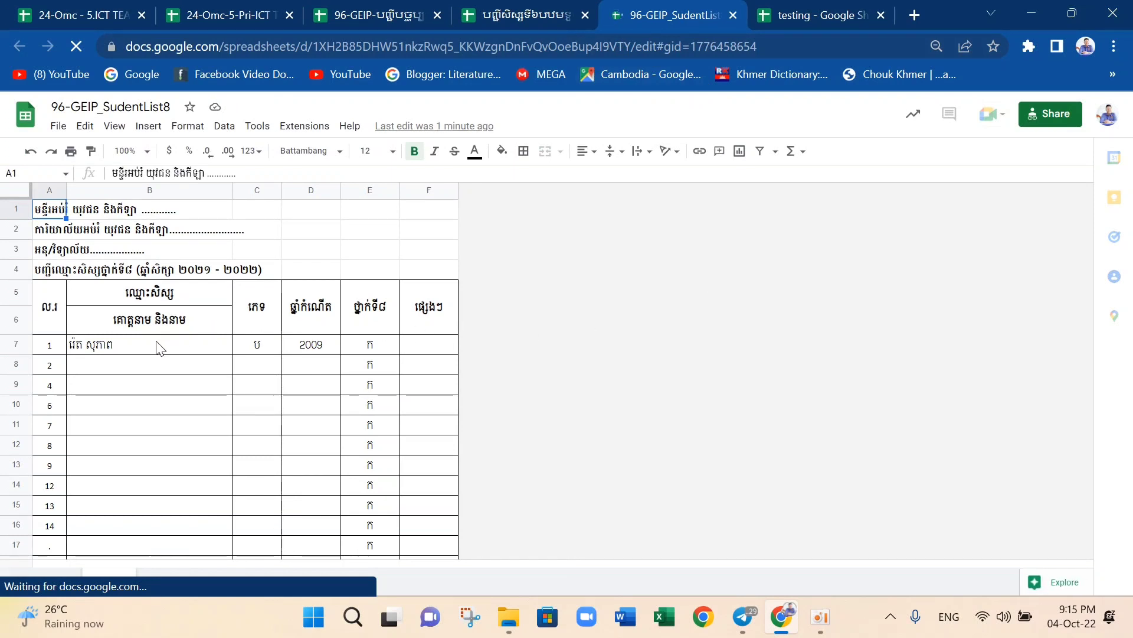
# Look over the name, gender, birth year and class columns of the student list from row 7 down
pyautogui.click(133, 346)
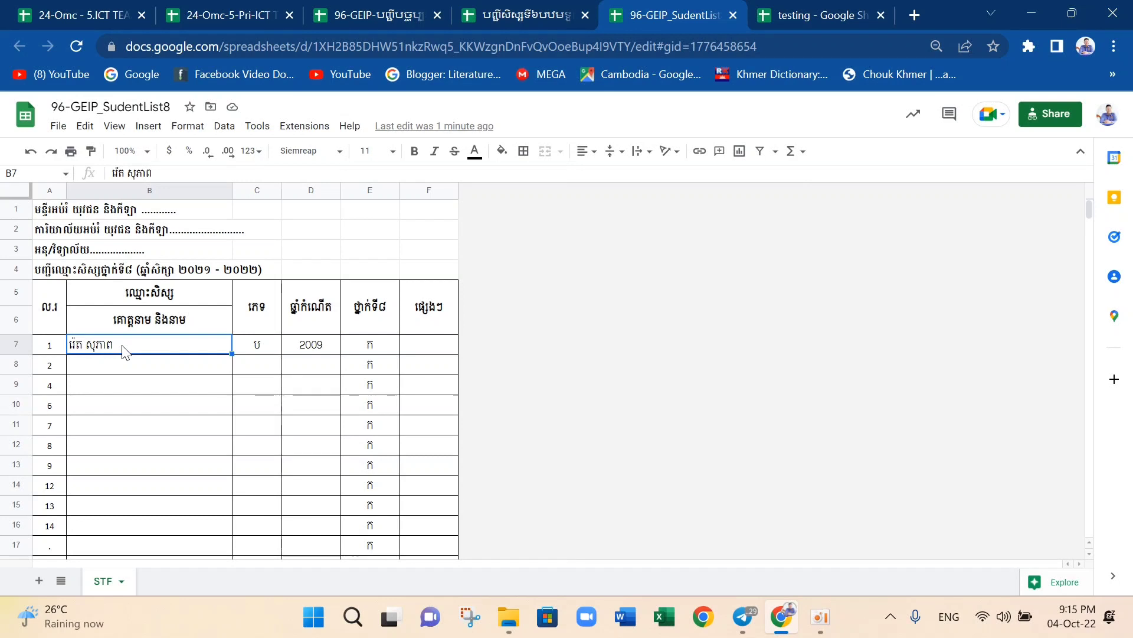
pyautogui.moveTo(128, 381); pyautogui.dragTo(136, 477)
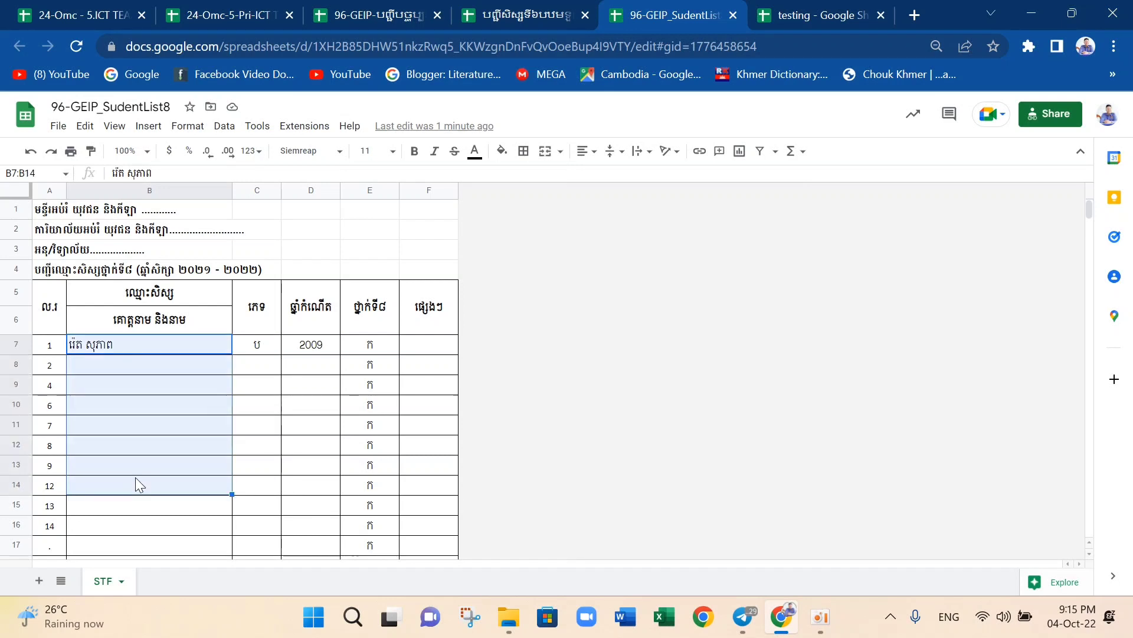
pyautogui.click(260, 349)
pyautogui.moveTo(261, 349); pyautogui.dragTo(261, 509)
pyautogui.click(331, 349)
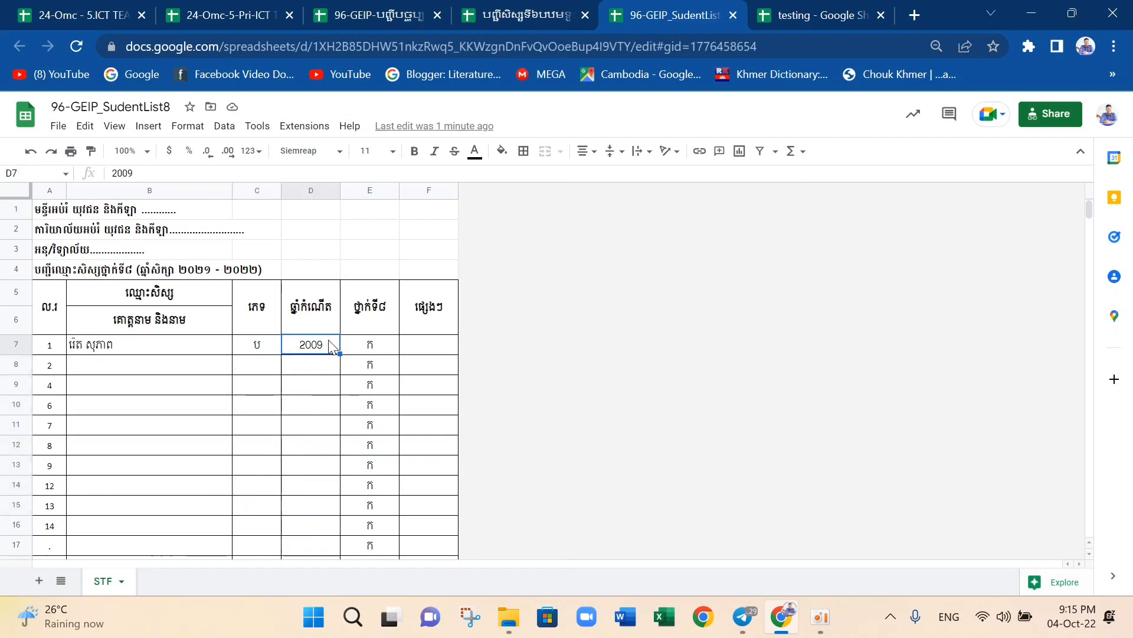
pyautogui.moveTo(331, 349); pyautogui.dragTo(324, 506)
pyautogui.moveTo(376, 348); pyautogui.dragTo(379, 520)
# Clear the sample entries in B7:F985 of 96-GEIP_SudentList8 and return to cell B7
pyautogui.moveTo(86, 354); pyautogui.dragTo(435, 359)
pyautogui.hotkey('ctrl', 'shift', 'Down')
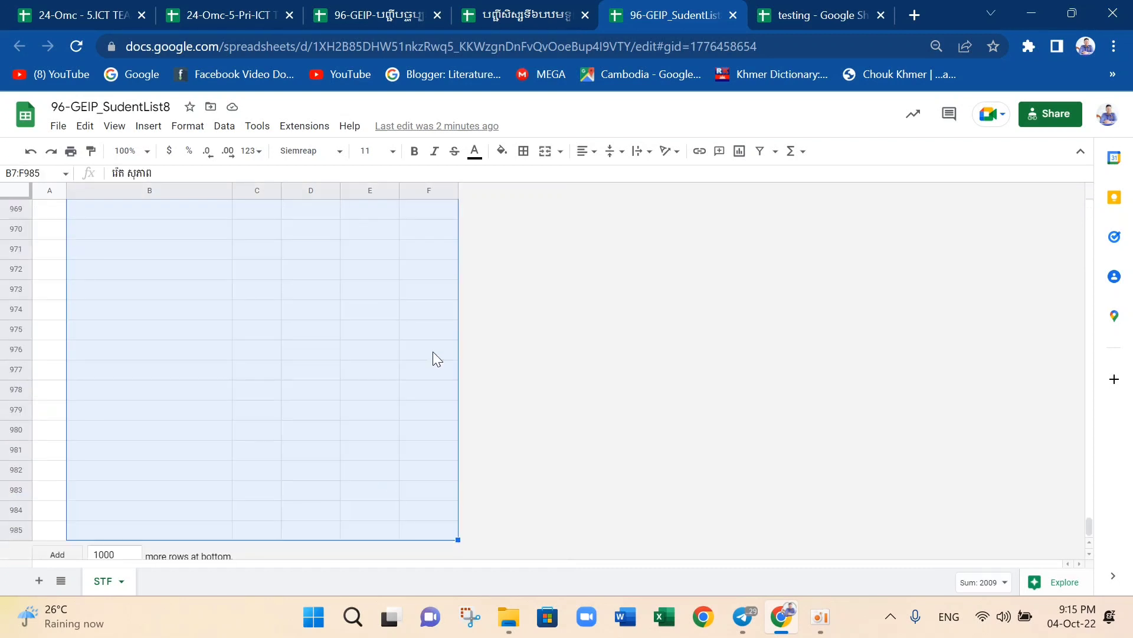
pyautogui.press('Delete')
pyautogui.scroll(15, 657, 381)
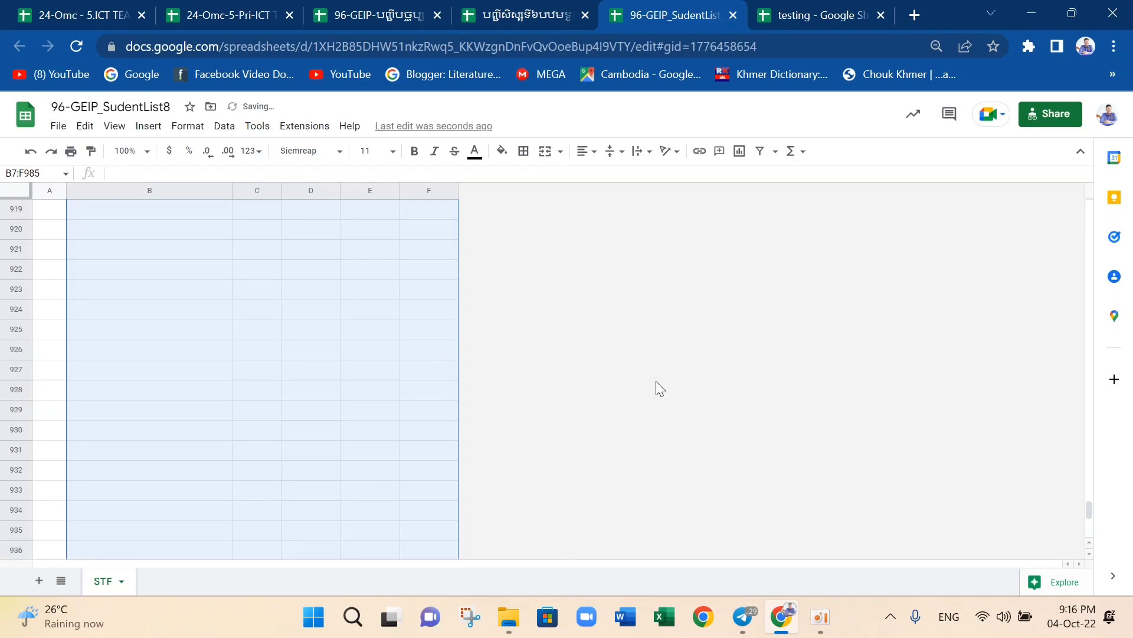
pyautogui.moveTo(1089, 510); pyautogui.dragTo(1084, 203)
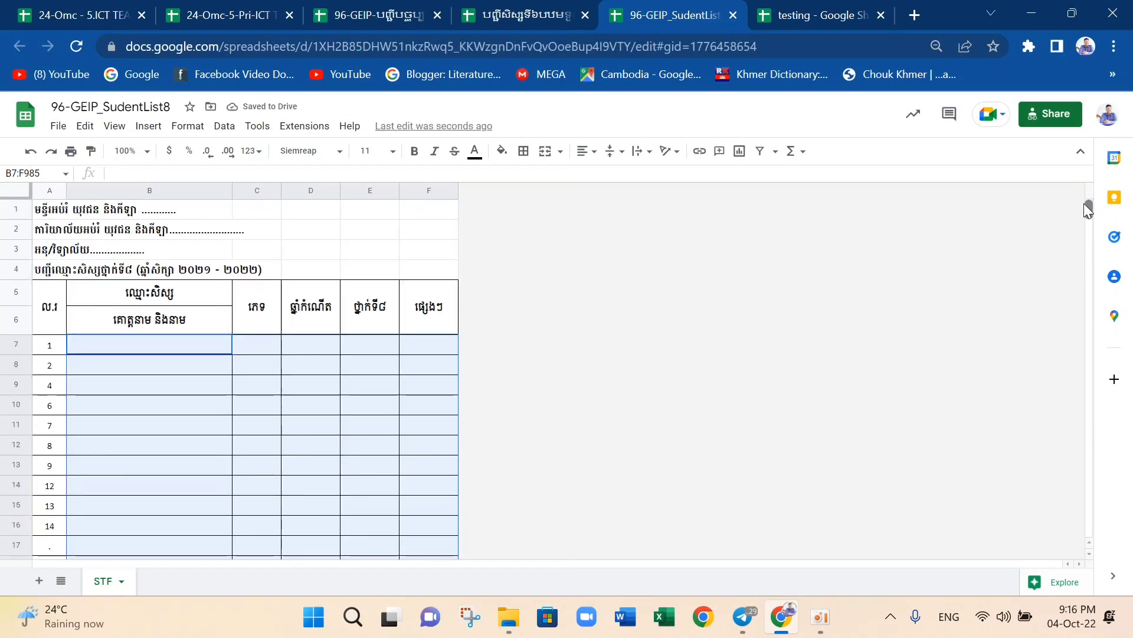
pyautogui.click(164, 351)
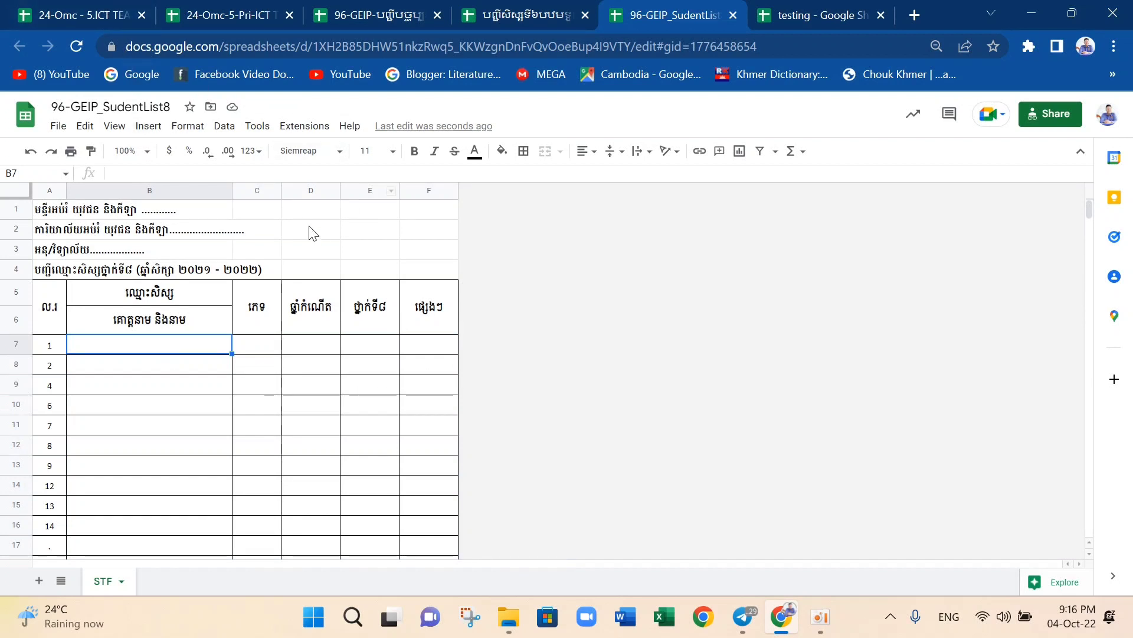
# Open school 96's student spreadsheet from its New Baseline link in row 16 of the 24-Omc ICT TEAM baseline file
pyautogui.click(98, 7)
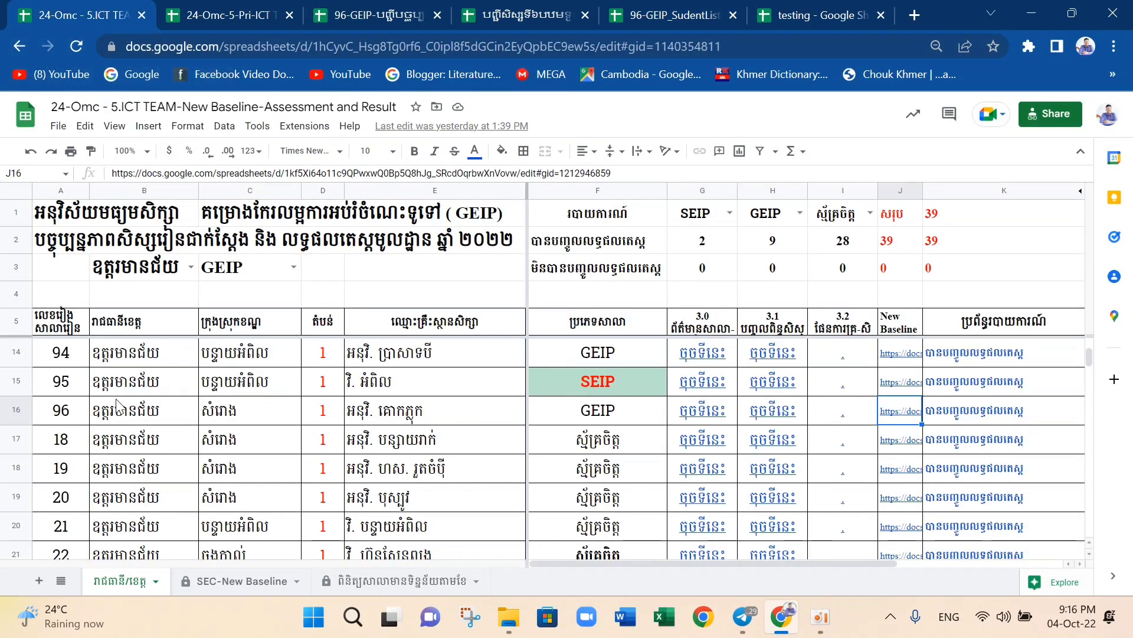
pyautogui.click(17, 408)
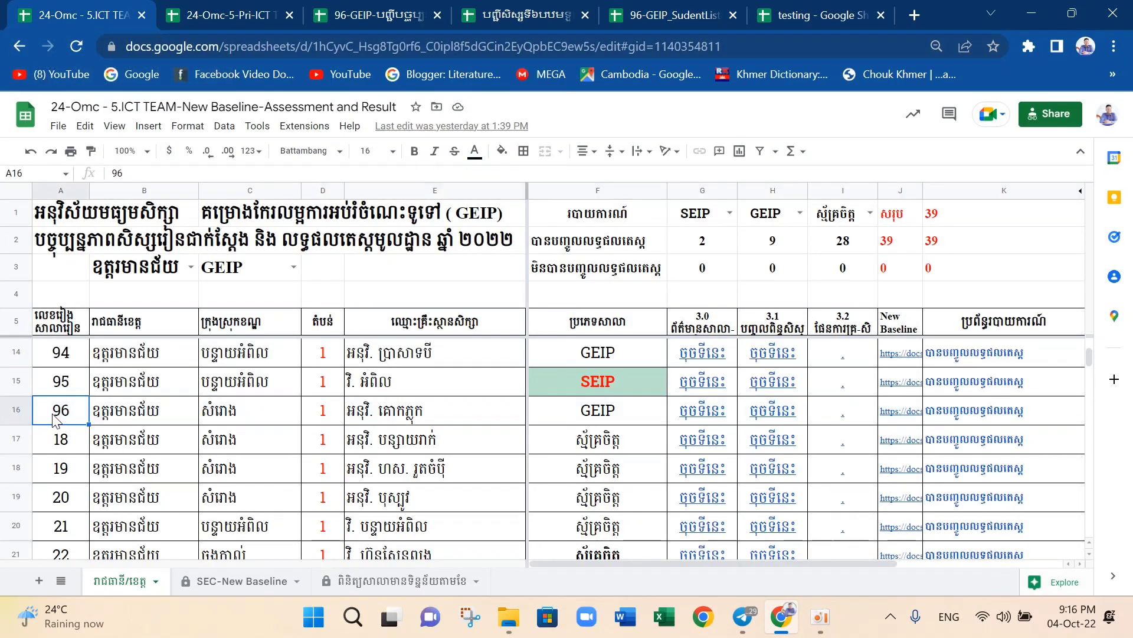
pyautogui.moveTo(744, 426)
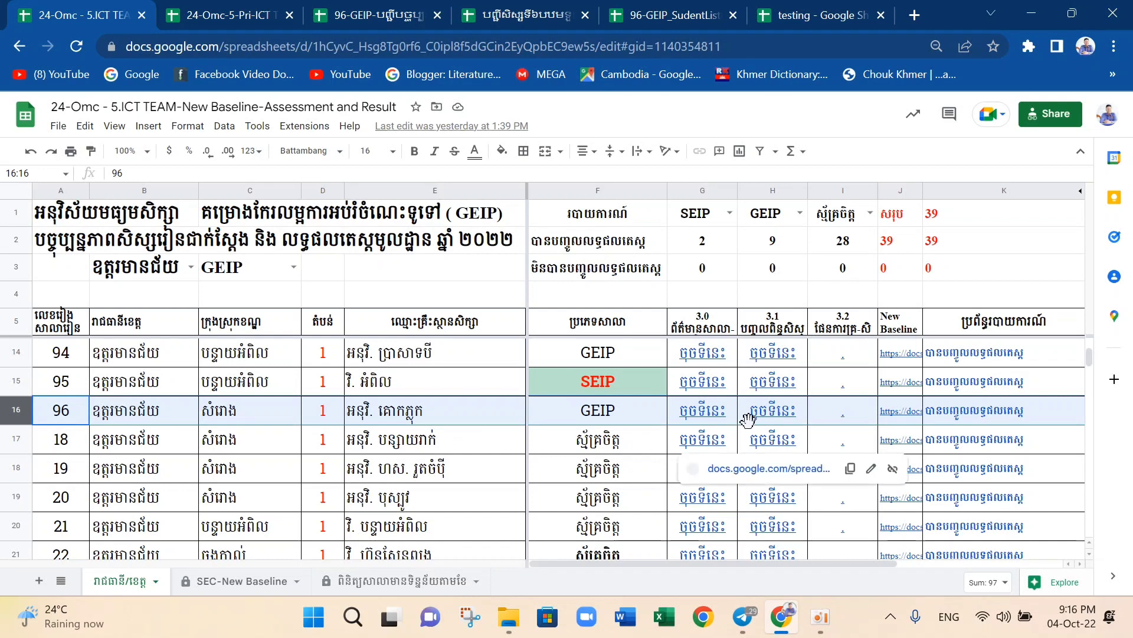
pyautogui.click(915, 411)
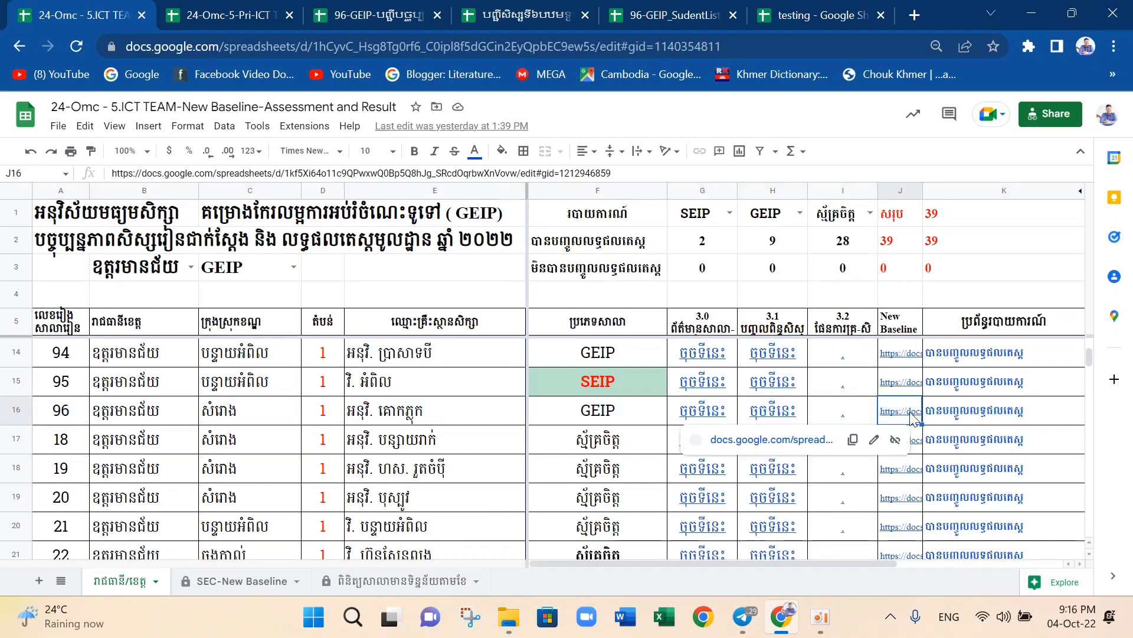
pyautogui.click(777, 446)
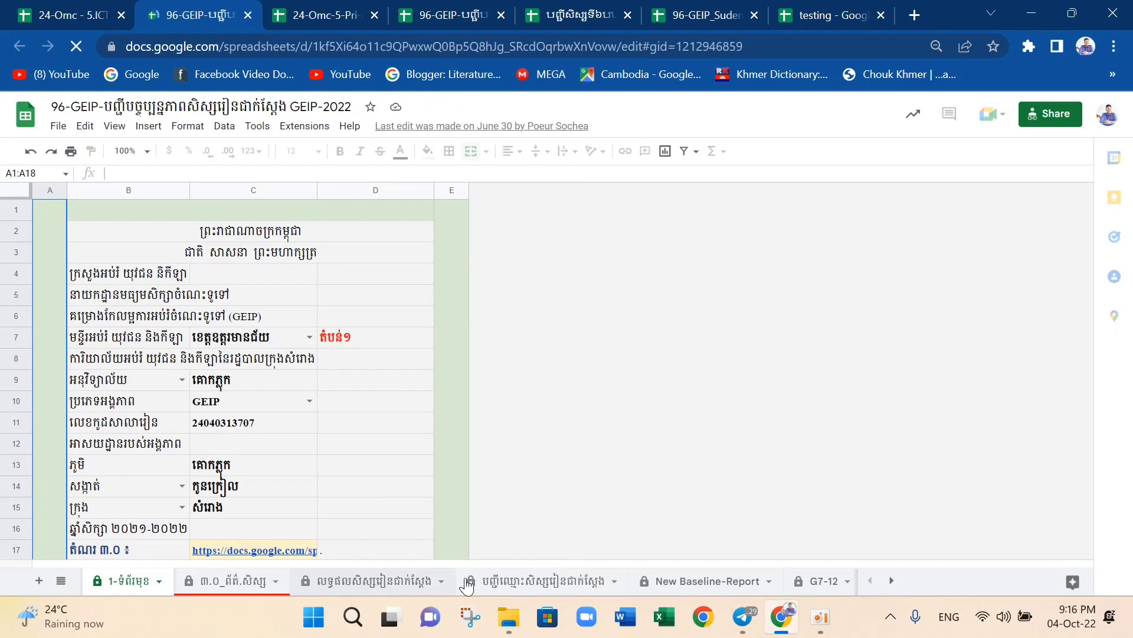
# Copy the grade 8 students' ID, name, gender and class cells B107:F168 from the លទ្ធផលសិស្សរៀនជាក់ស្តែង sheet
pyautogui.click(498, 582)
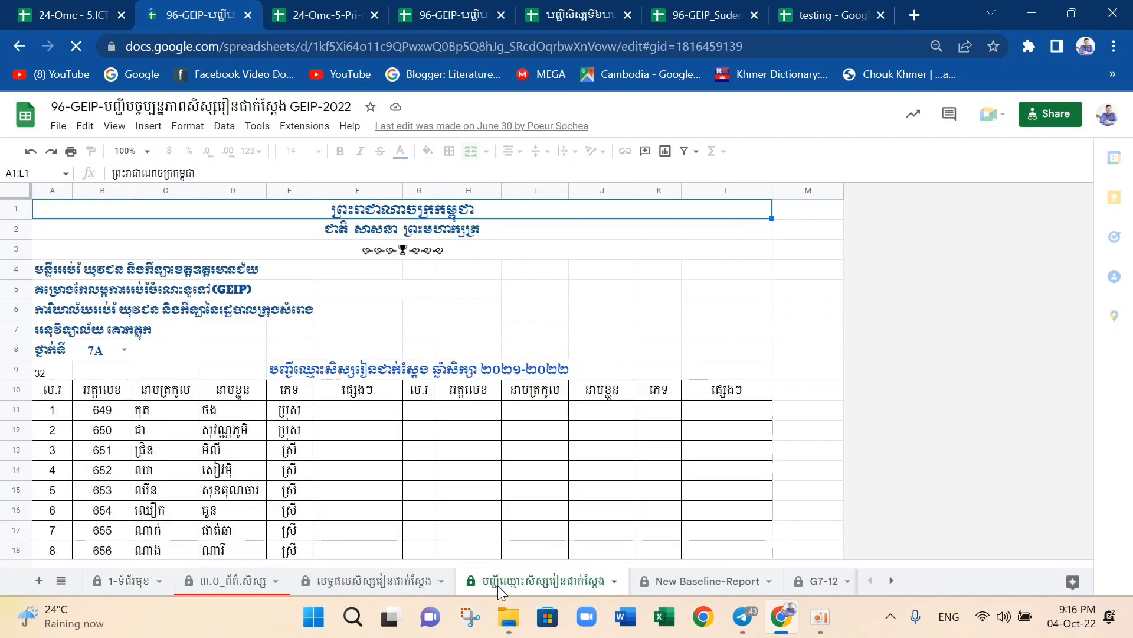
pyautogui.click(381, 584)
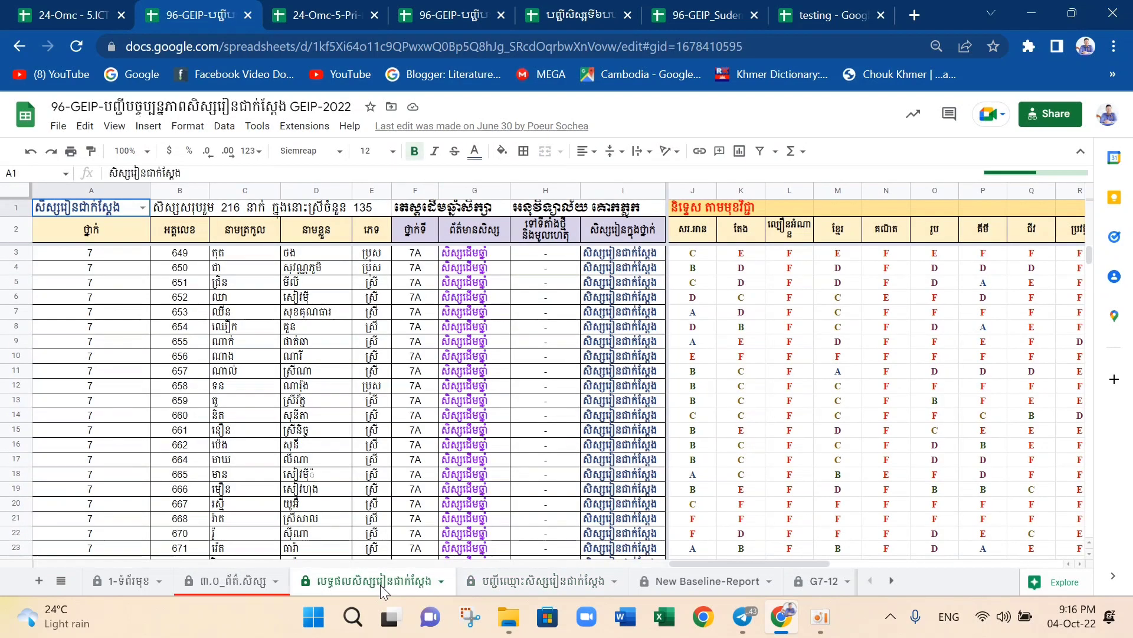
pyautogui.scroll(-20, 401, 453)
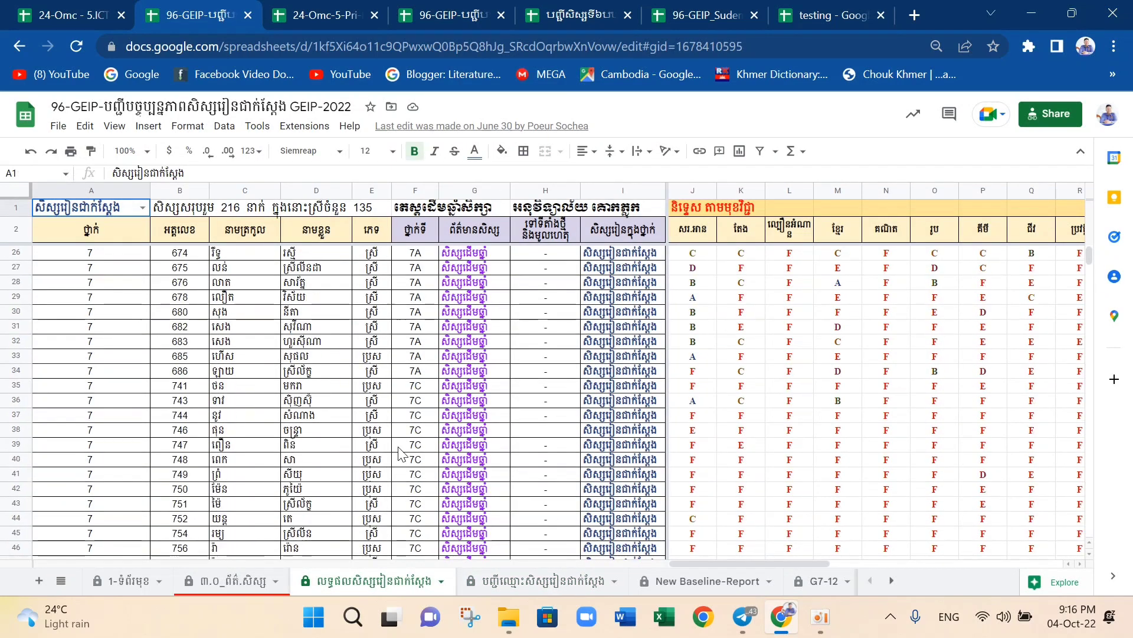
pyautogui.scroll(-8, 401, 453)
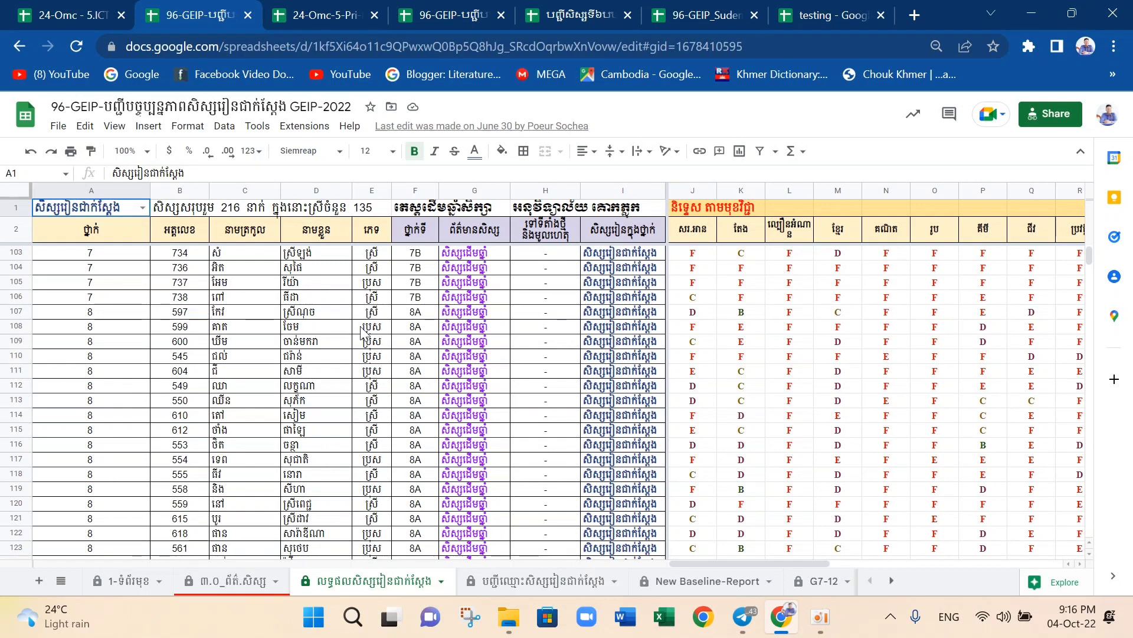
pyautogui.moveTo(169, 318); pyautogui.dragTo(423, 462)
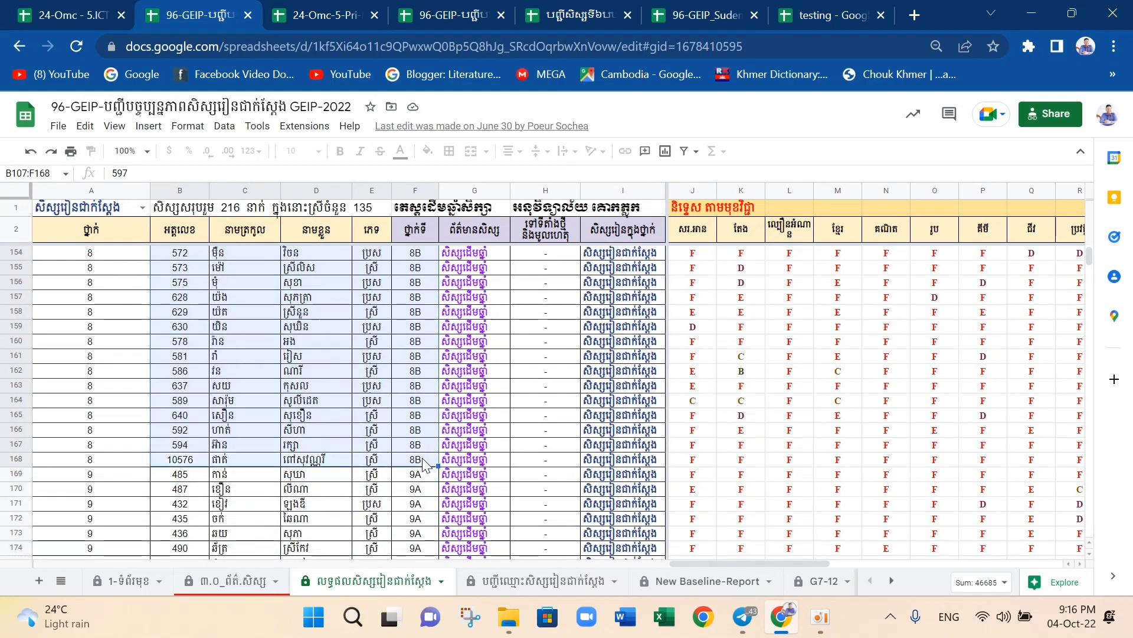
pyautogui.rightClick(423, 463)
pyautogui.click(458, 167)
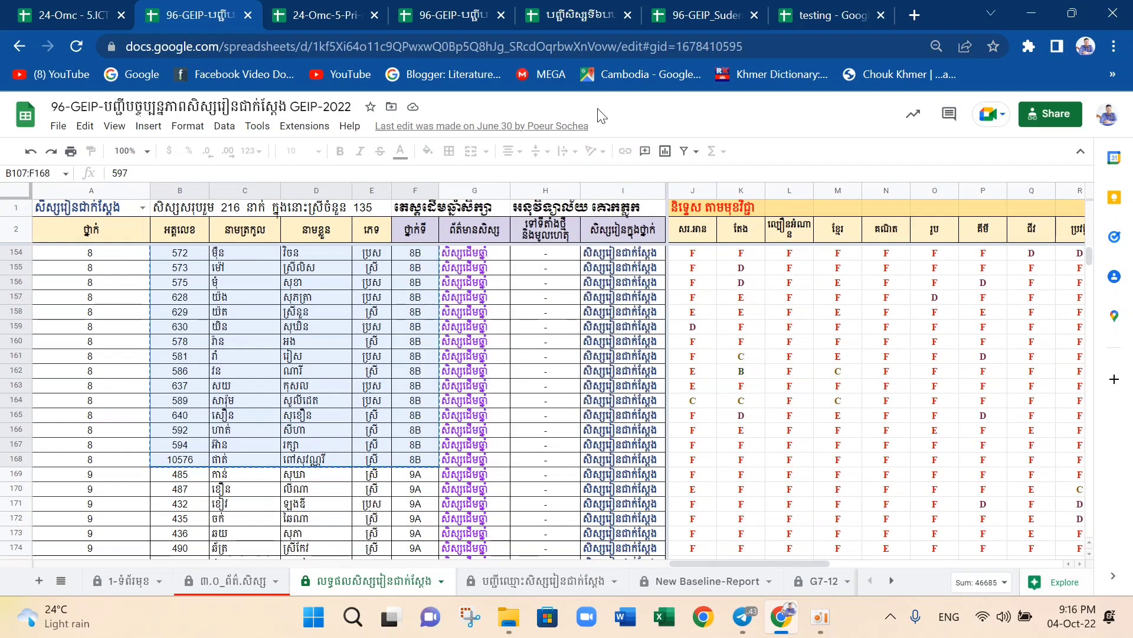
# Paste the copied grade 8 rows as values only into Sheet2 of the testing spreadsheet, starting at cell B2
pyautogui.click(792, 20)
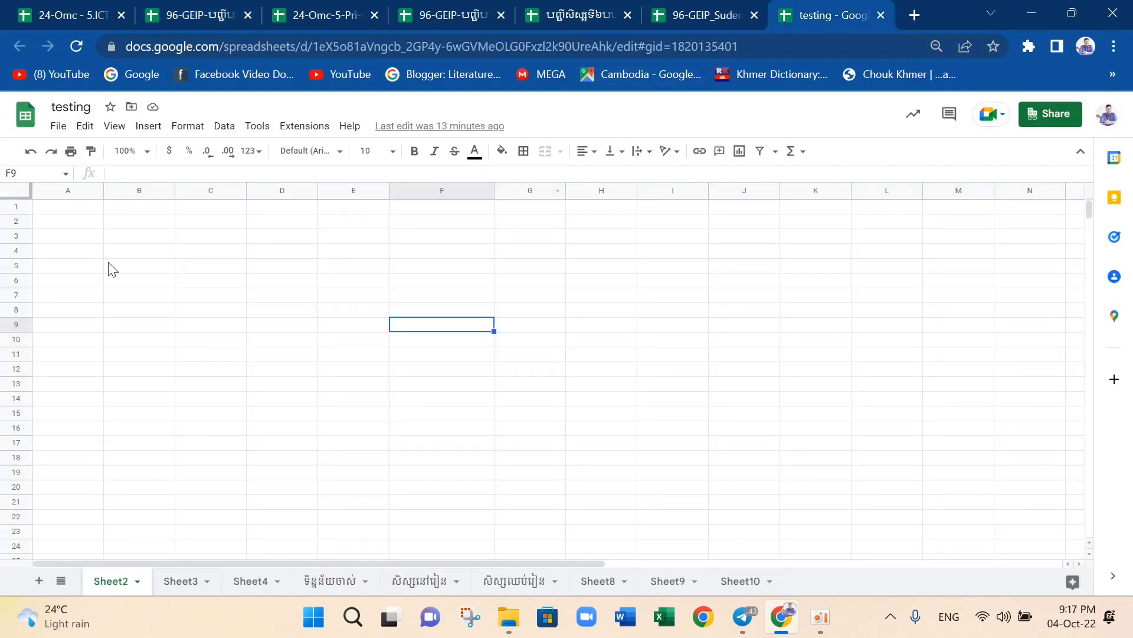
pyautogui.click(132, 224)
pyautogui.rightClick(132, 224)
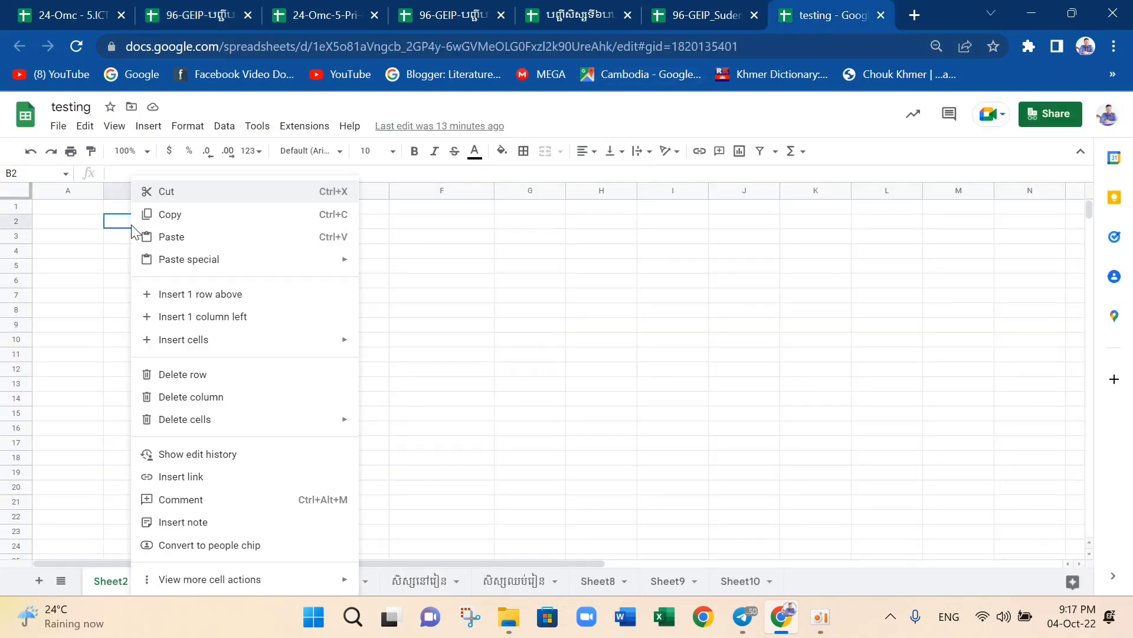
pyautogui.moveTo(266, 260)
pyautogui.click(376, 271)
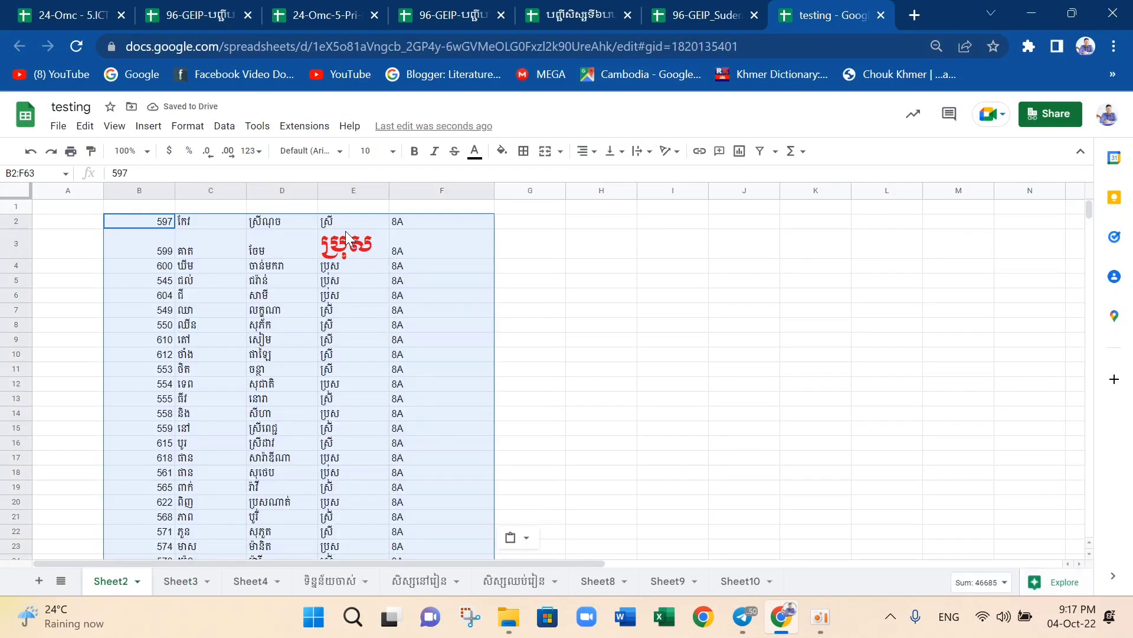
# Apply the formatting of gender cell E4 to the oversized red cell E3 with Paint format
pyautogui.click(353, 266)
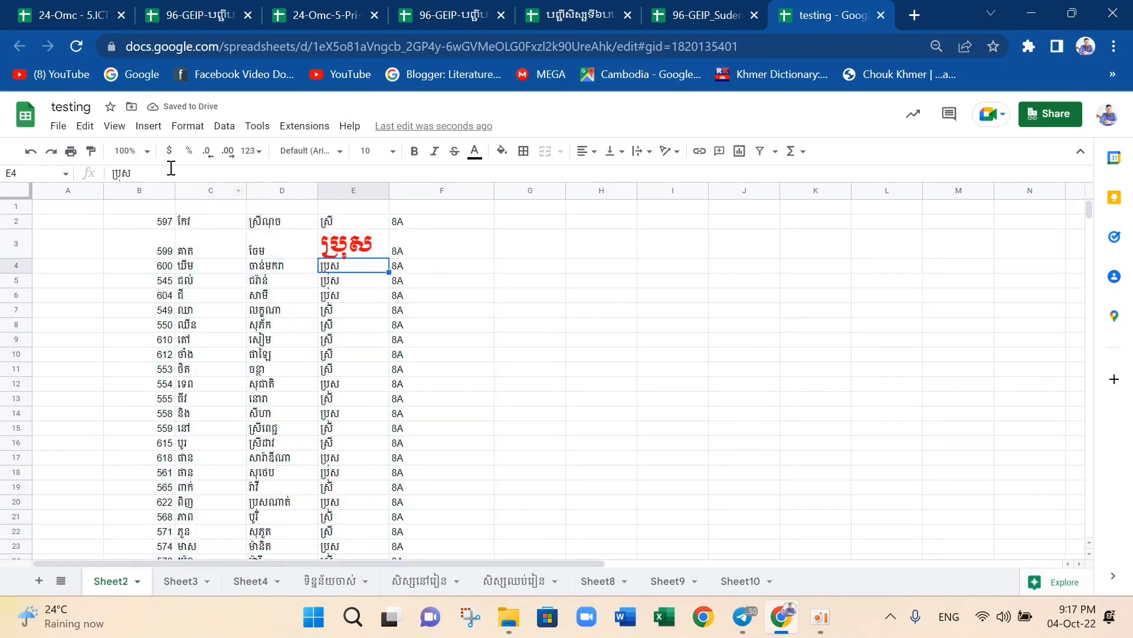
pyautogui.click(91, 151)
pyautogui.click(341, 246)
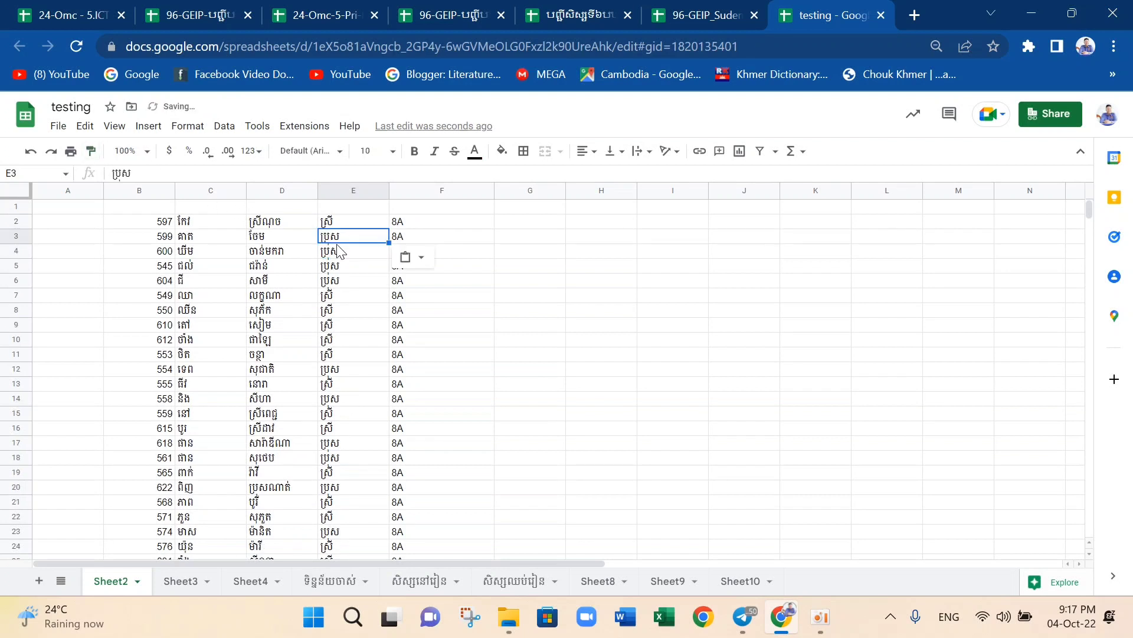
pyautogui.click(597, 313)
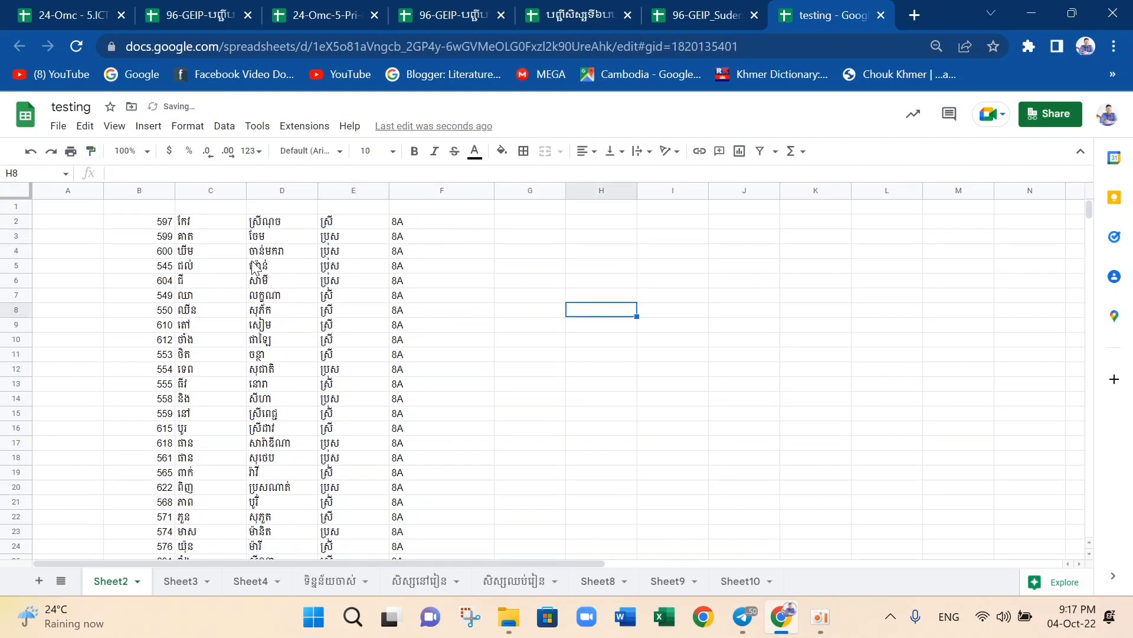
# Copy the grade 8 students' rows B201:I277, from ID through class, from the ៣.០_ព័ត៌.សិស្ស sheet of school 96's spreadsheet
pyautogui.click(530, 254)
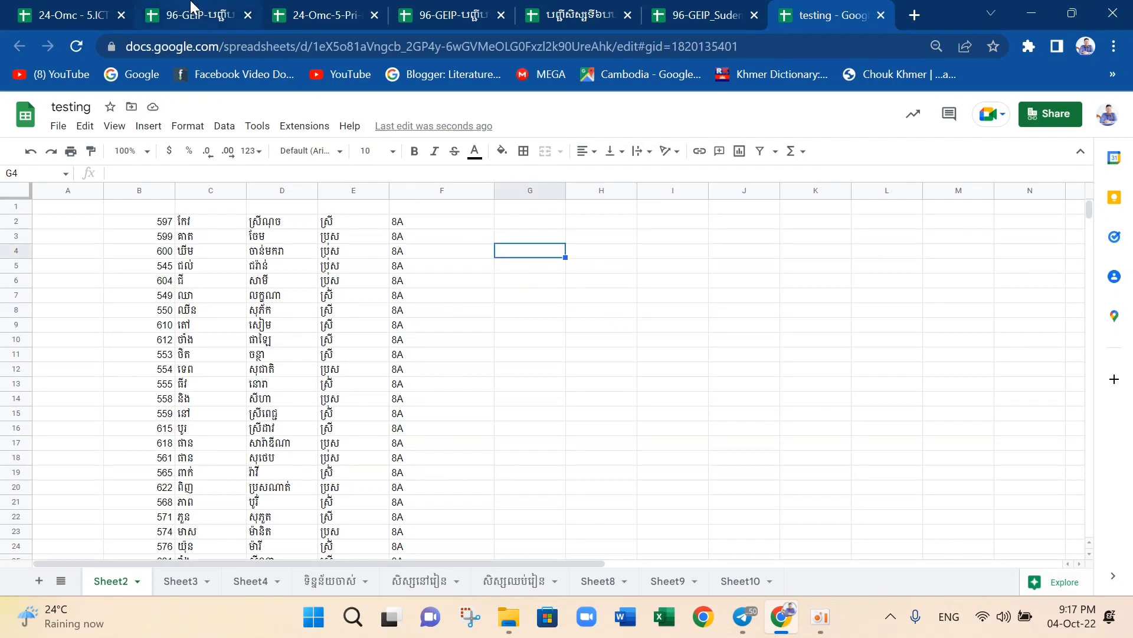
pyautogui.click(190, 8)
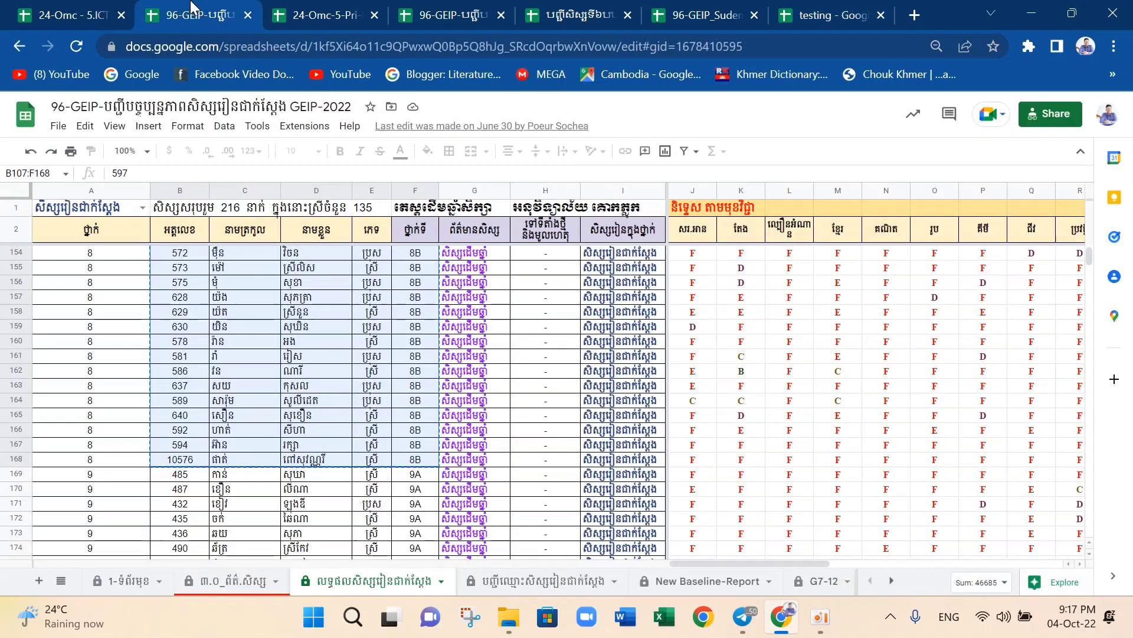
pyautogui.click(227, 582)
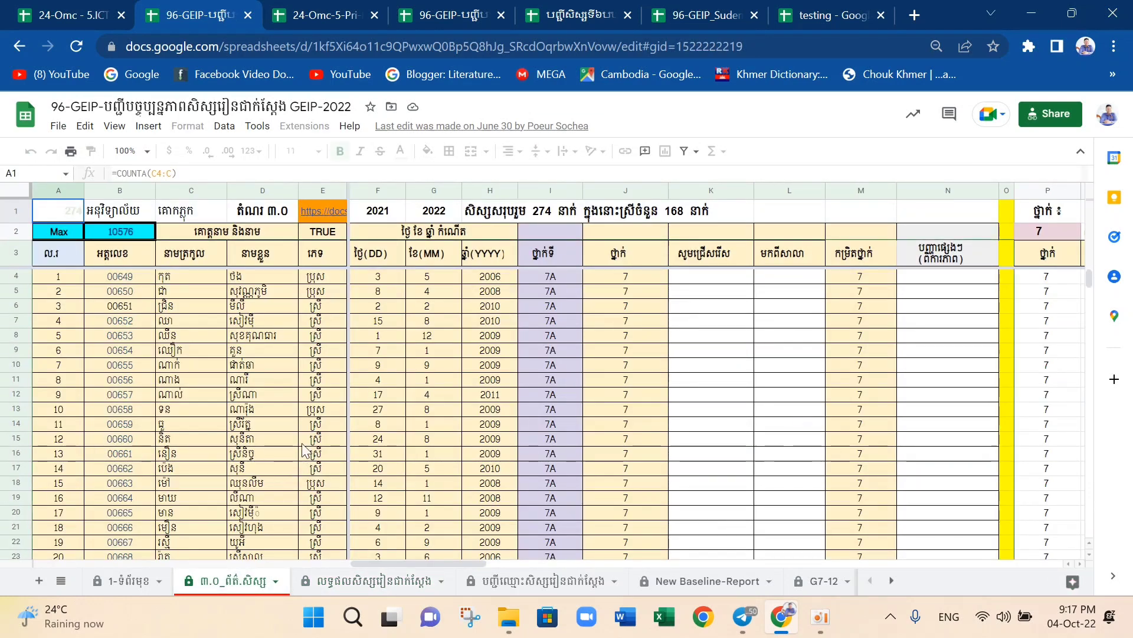
pyautogui.scroll(-20, 301, 454)
pyautogui.scroll(-20, 304, 451)
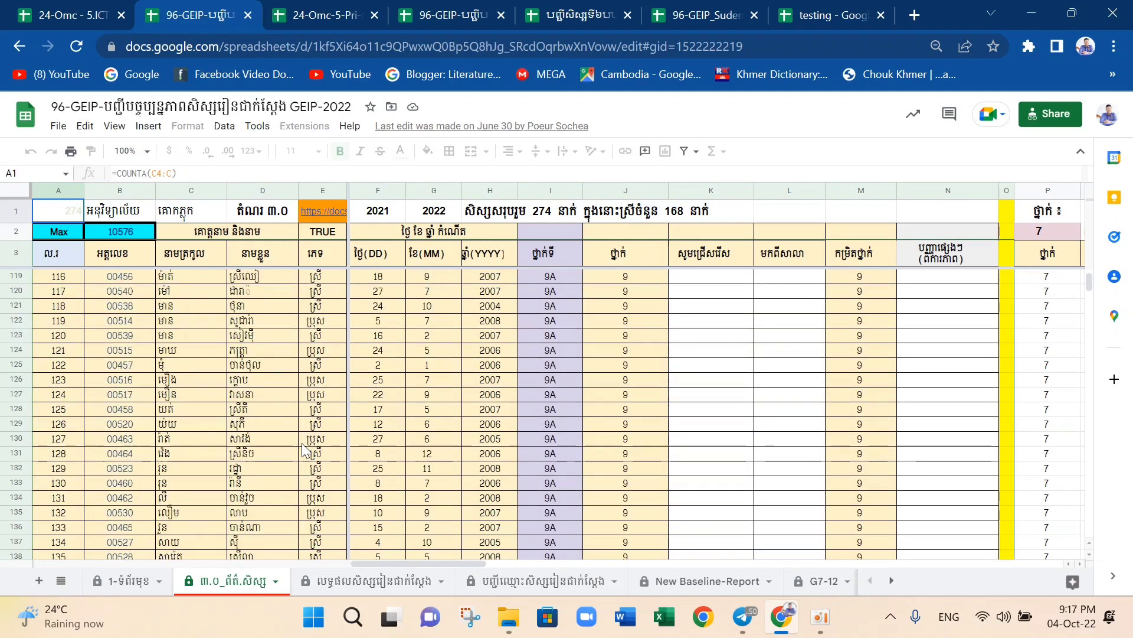
pyautogui.scroll(-17, 304, 452)
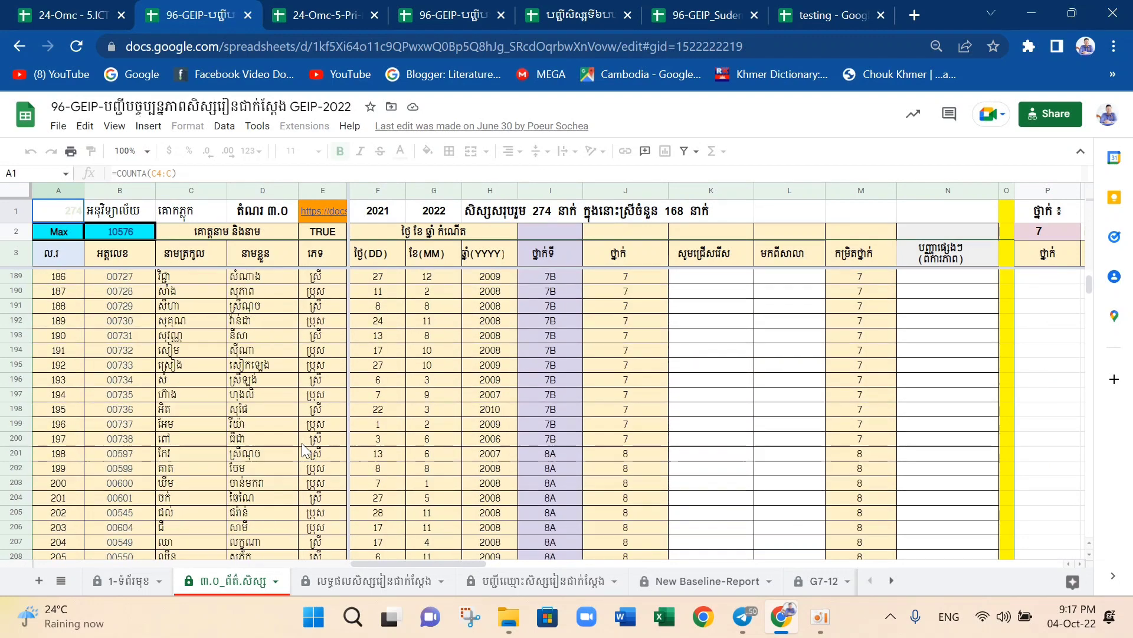
pyautogui.scroll(1, 304, 452)
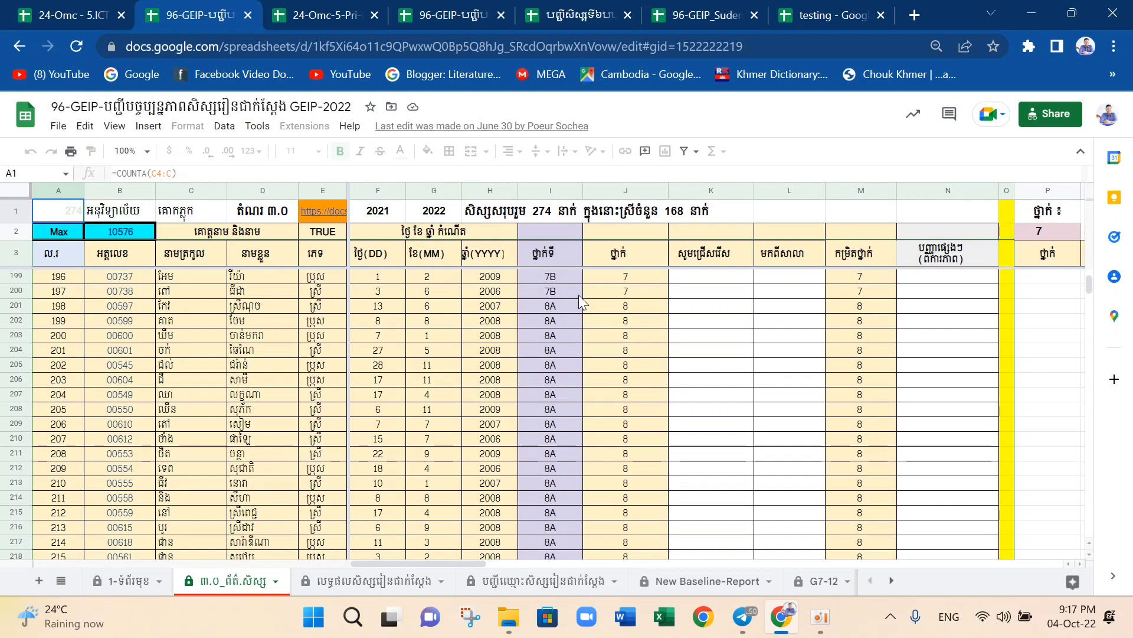
pyautogui.click(560, 307)
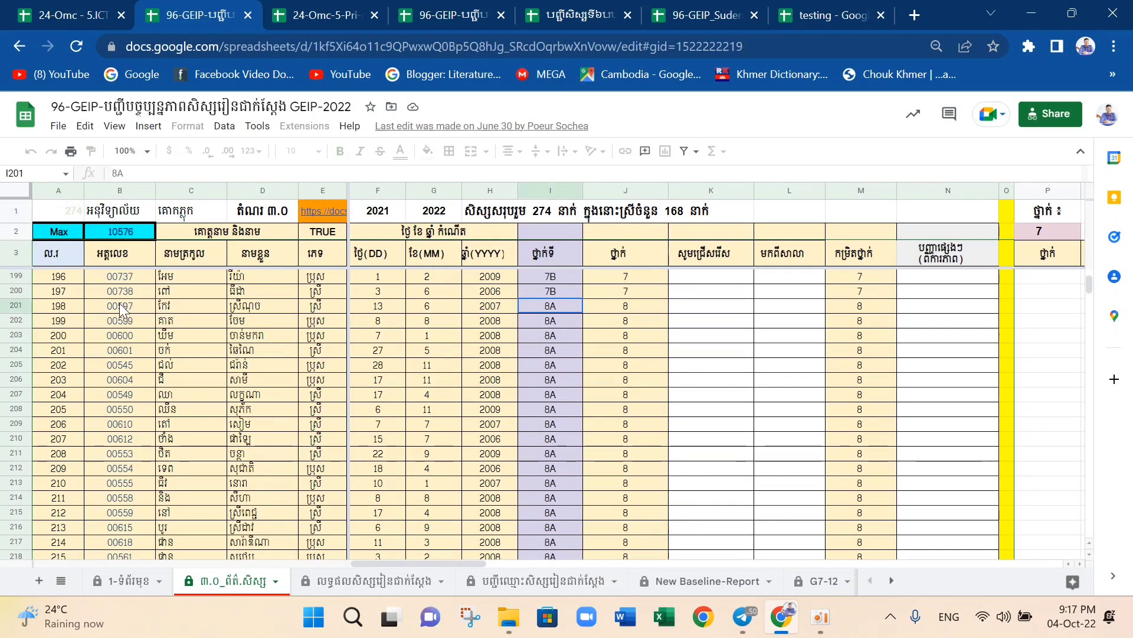
pyautogui.moveTo(111, 308); pyautogui.dragTo(553, 482)
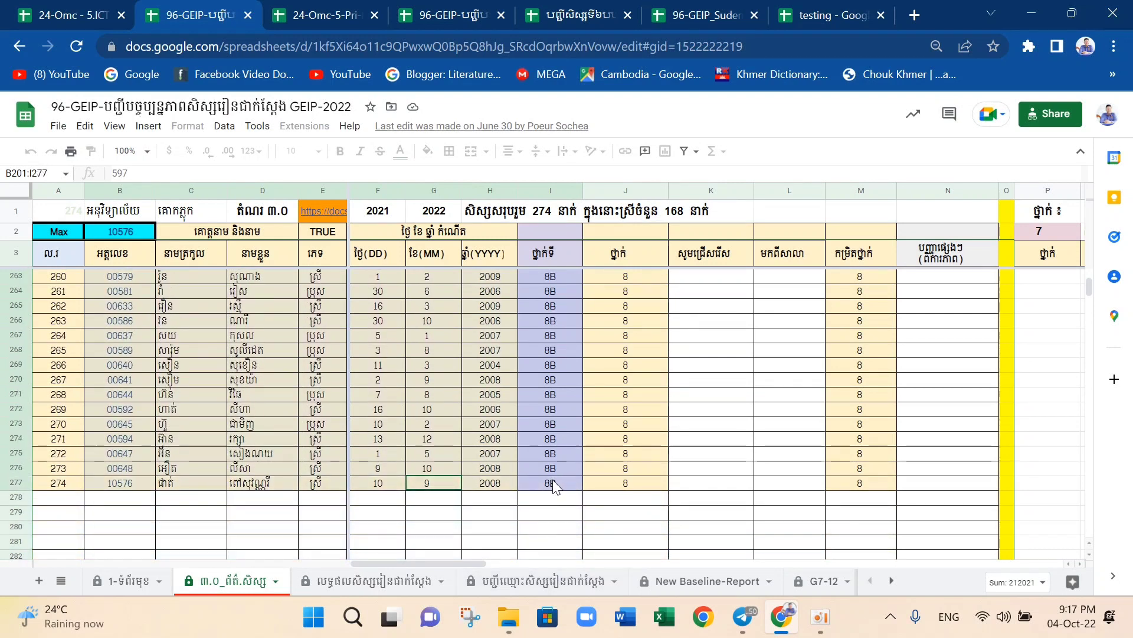
pyautogui.rightClick(553, 483)
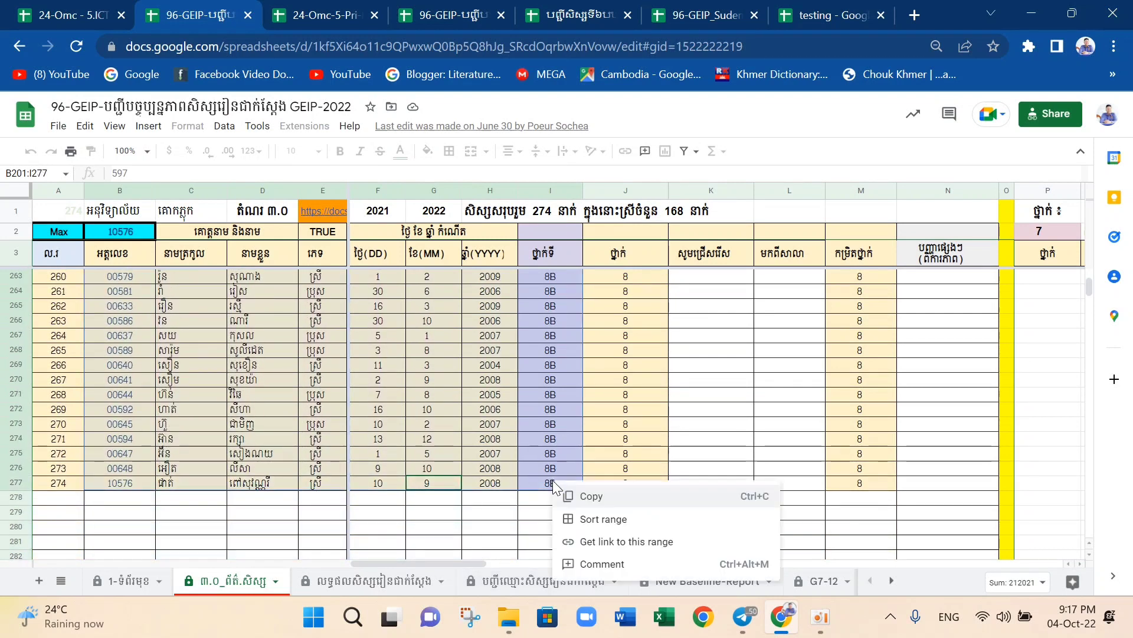
pyautogui.click(585, 496)
# Paste the copied rows as values only into Sheet2 of the testing spreadsheet, starting at cell H2
pyautogui.click(828, 14)
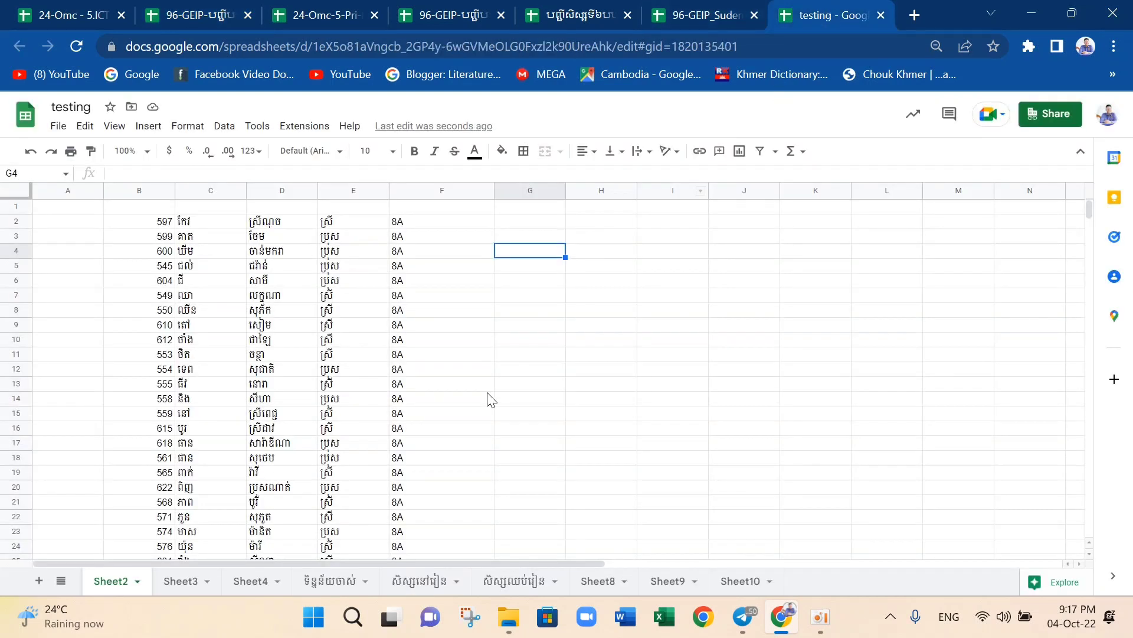
pyautogui.click(583, 226)
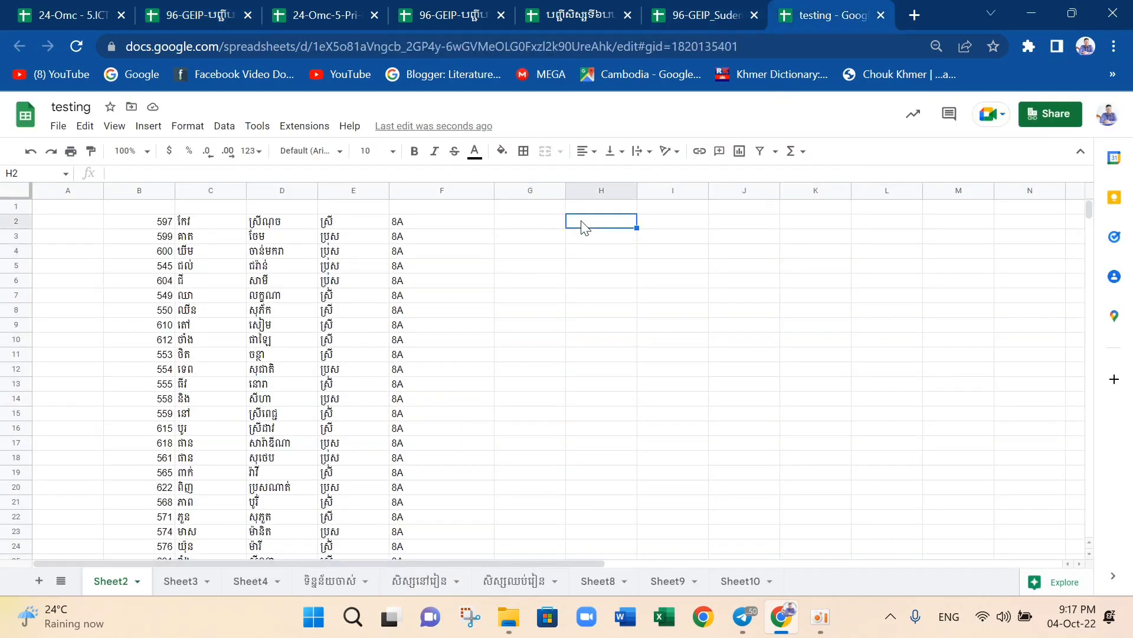
pyautogui.rightClick(583, 227)
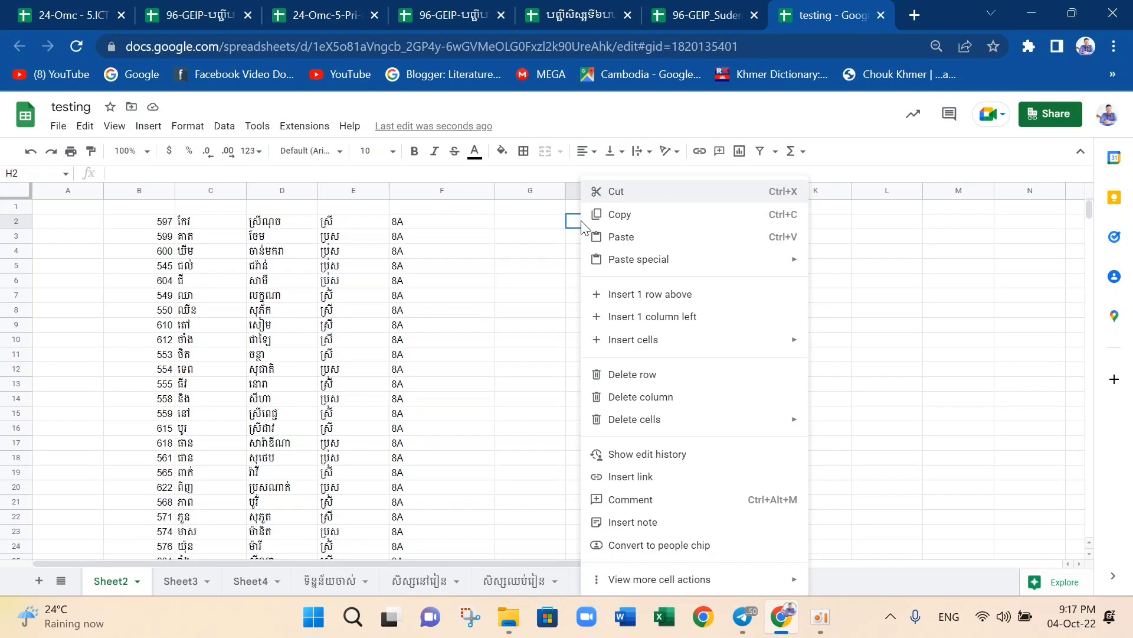
pyautogui.moveTo(771, 260)
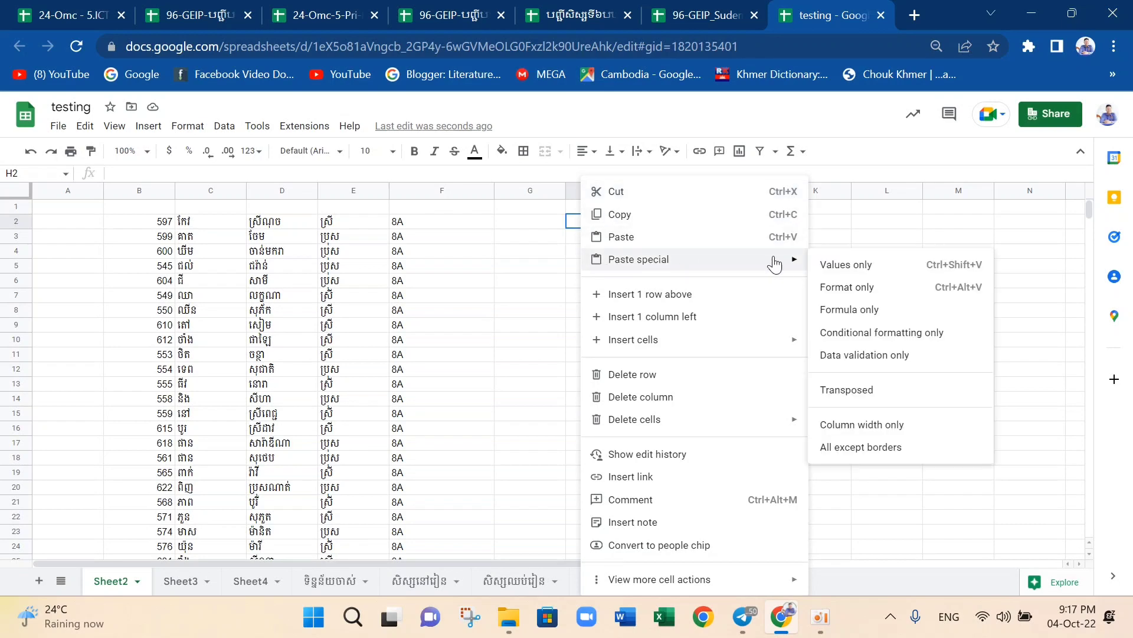
pyautogui.click(830, 265)
pyautogui.click(511, 392)
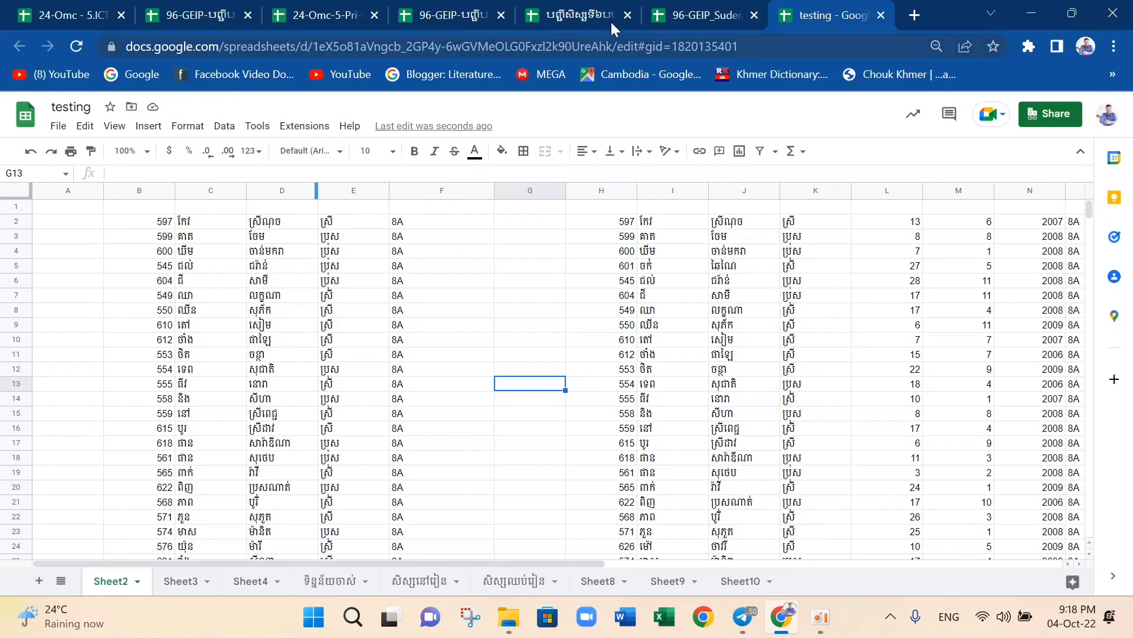
# Check the columns required in 96-GEIP_SudentList8 and insert an empty column before class column F in Sheet2 of the testing spreadsheet
pyautogui.click(690, 15)
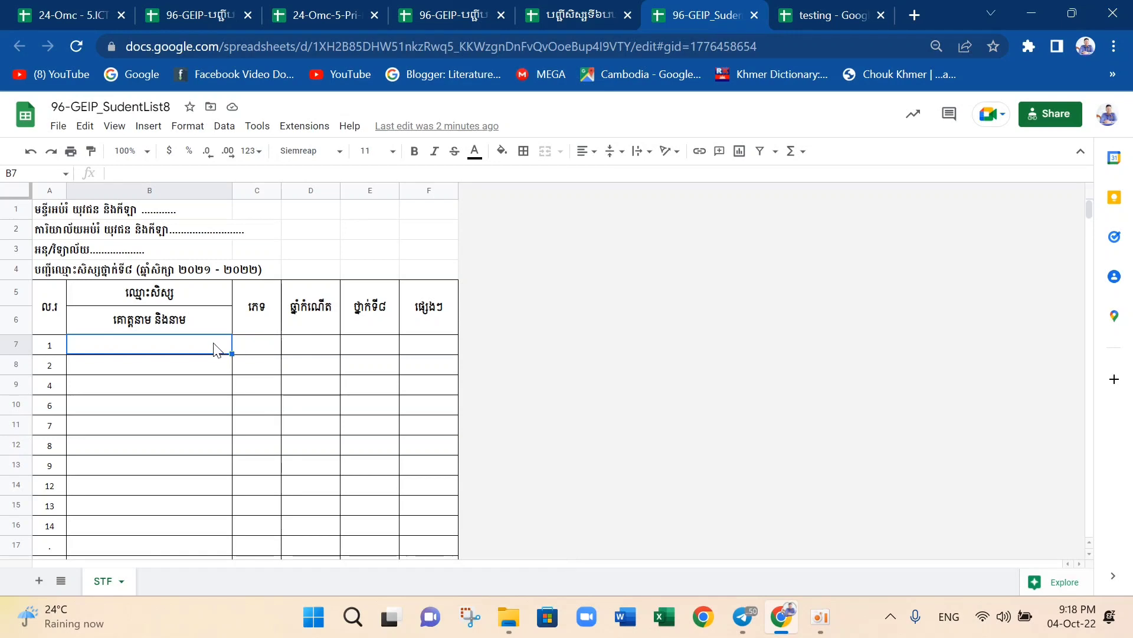
pyautogui.click(257, 349)
pyautogui.click(306, 350)
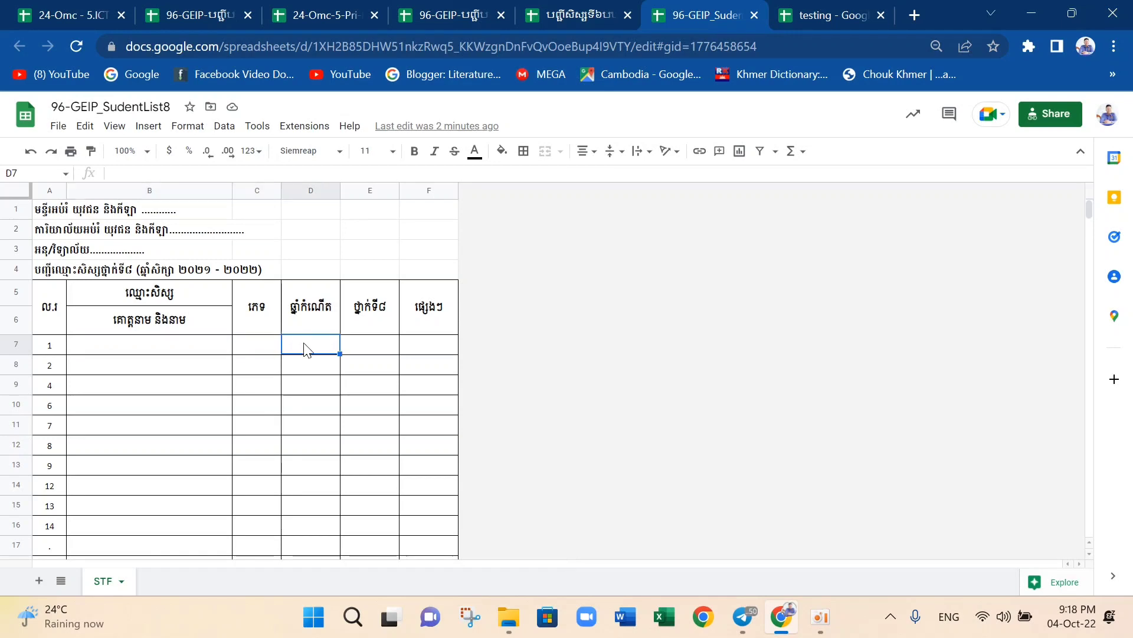
pyautogui.click(373, 350)
pyautogui.click(829, 15)
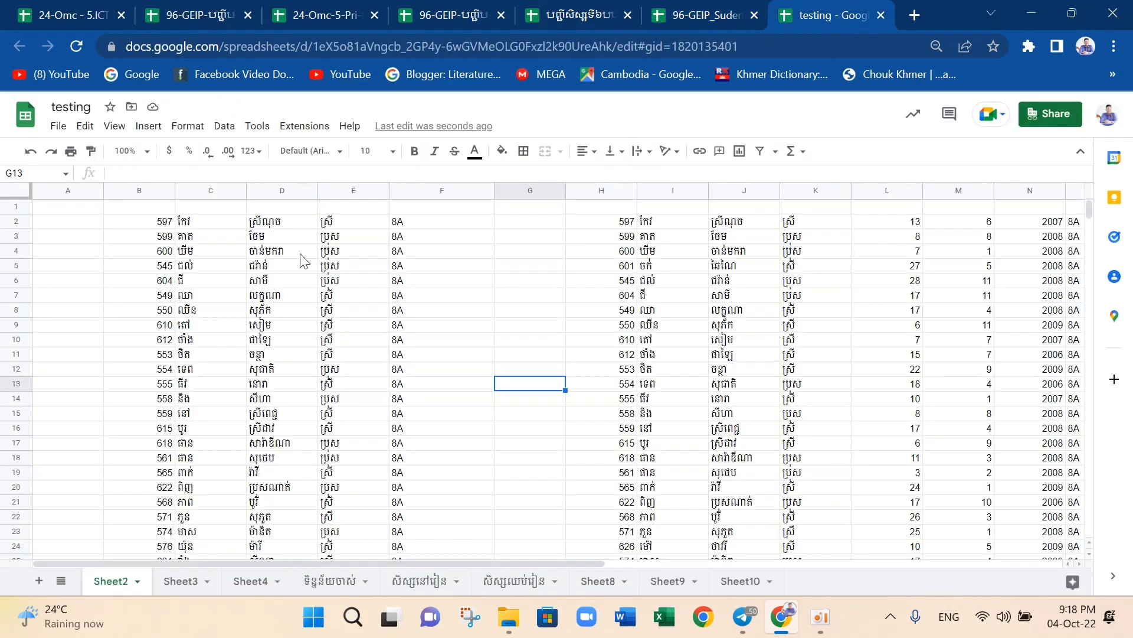
pyautogui.moveTo(197, 227); pyautogui.dragTo(313, 227)
pyautogui.click(339, 226)
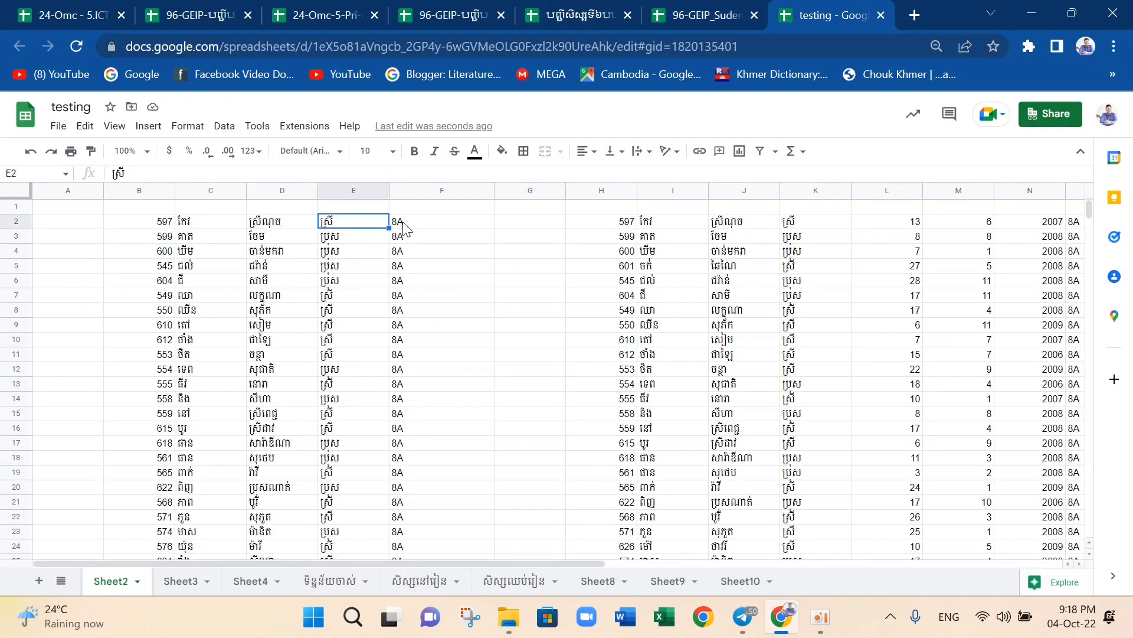
pyautogui.click(406, 192)
pyautogui.rightClick(406, 194)
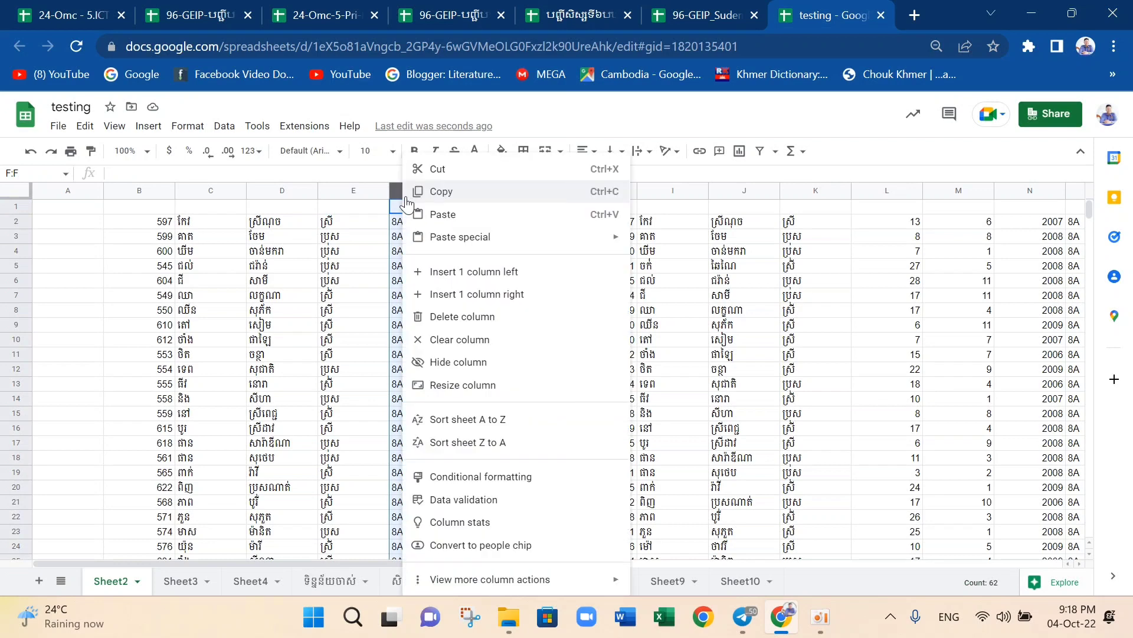
pyautogui.click(433, 271)
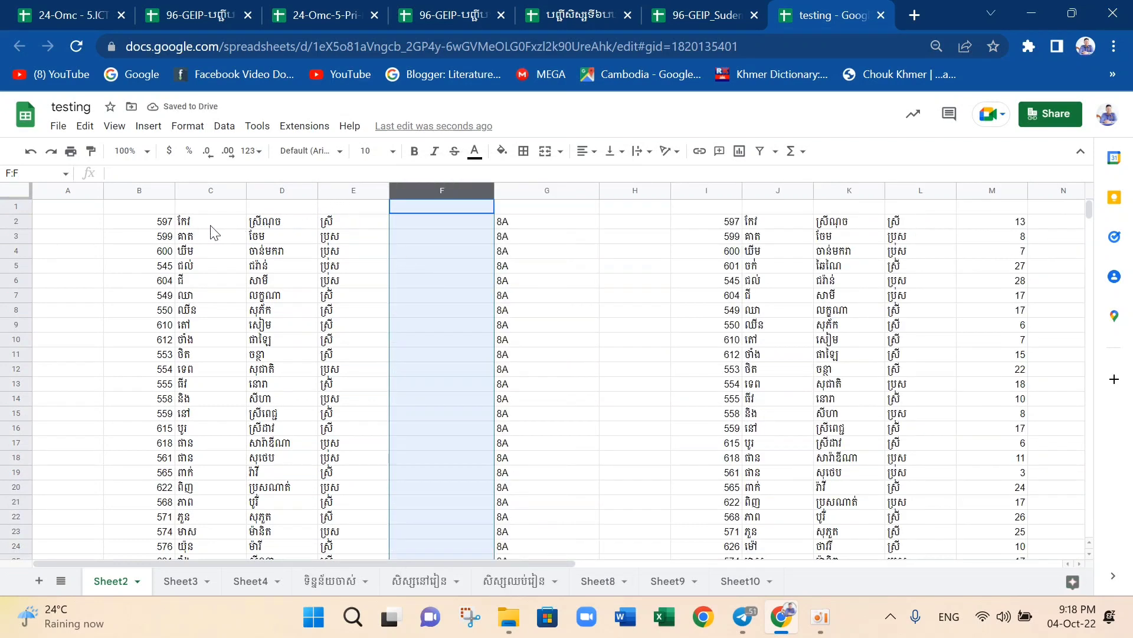
# Insert an empty column before gender column E in Sheet2 of the testing spreadsheet
pyautogui.click(671, 11)
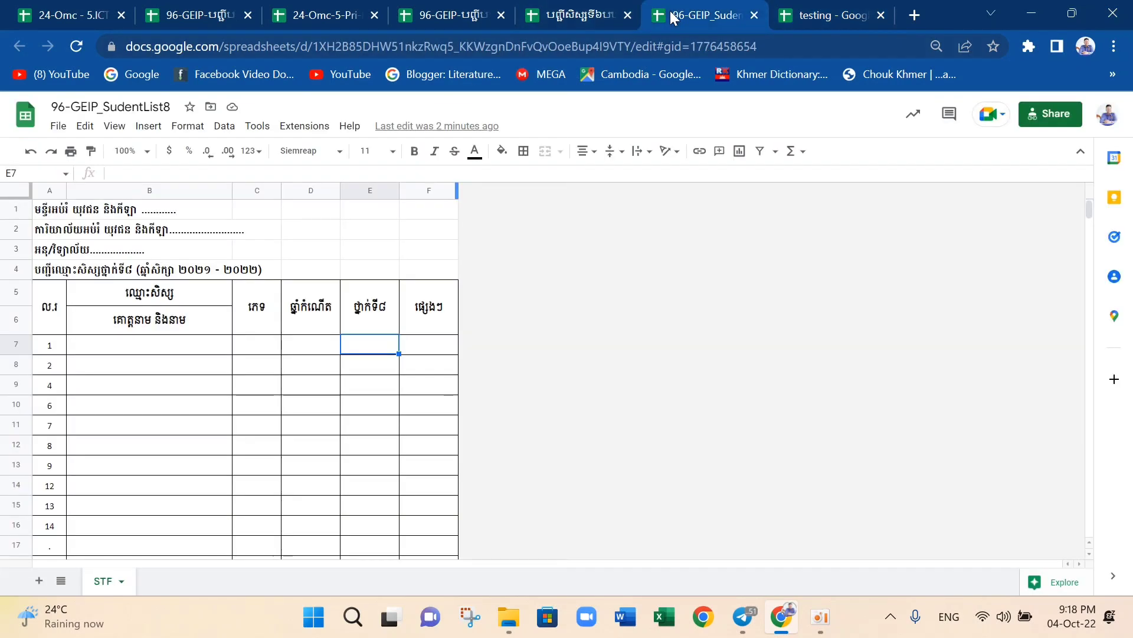
pyautogui.click(583, 12)
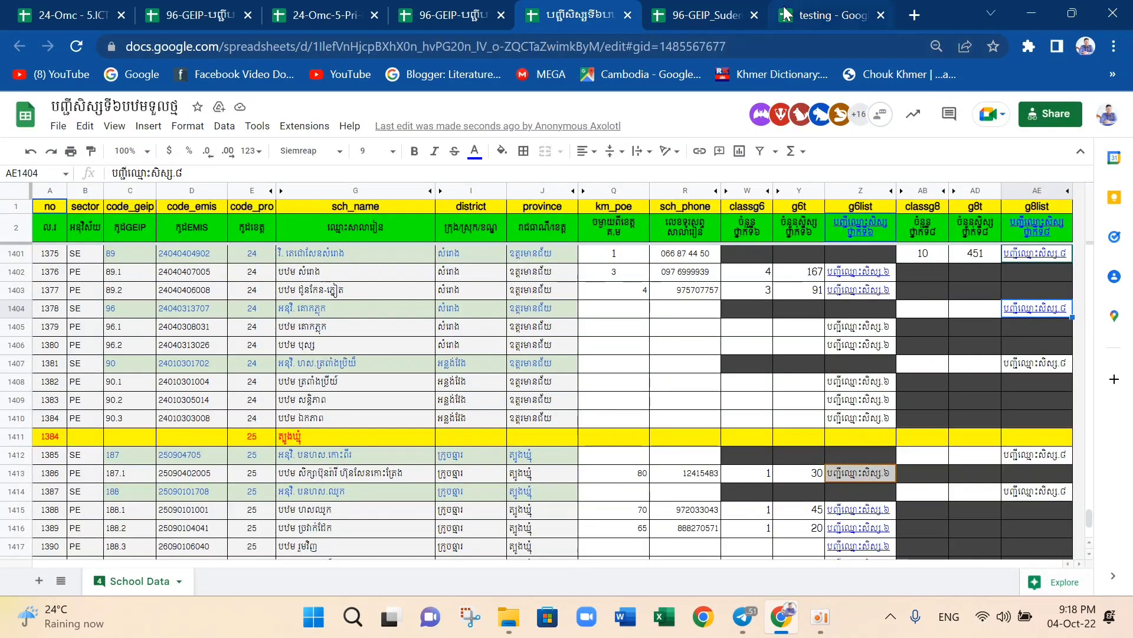
pyautogui.click(814, 16)
pyautogui.click(342, 191)
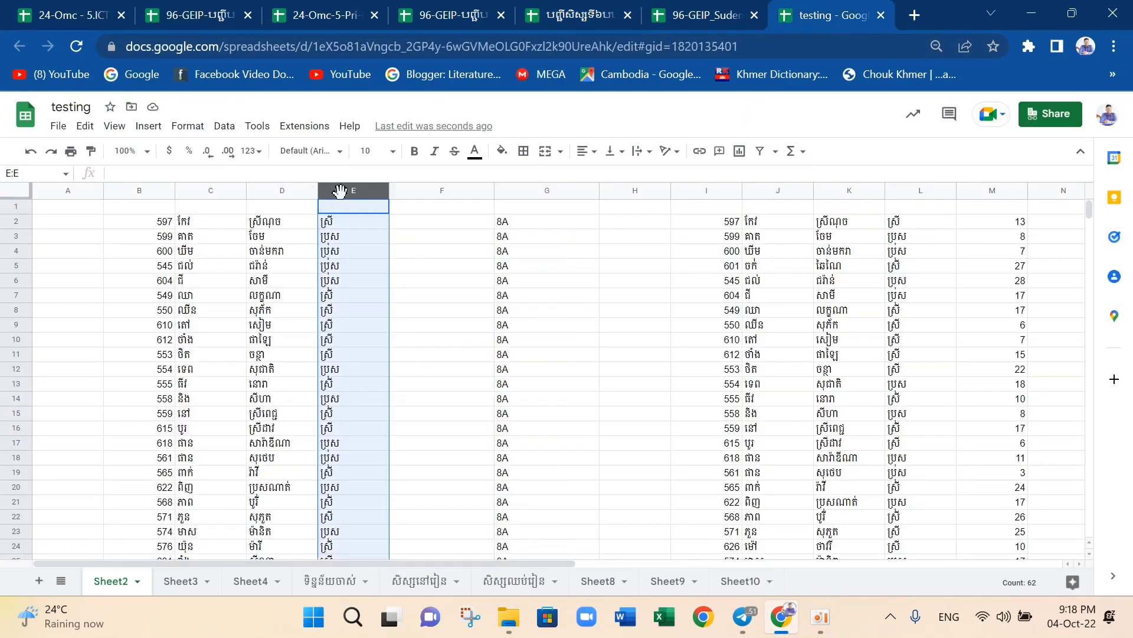
pyautogui.rightClick(342, 192)
pyautogui.click(380, 272)
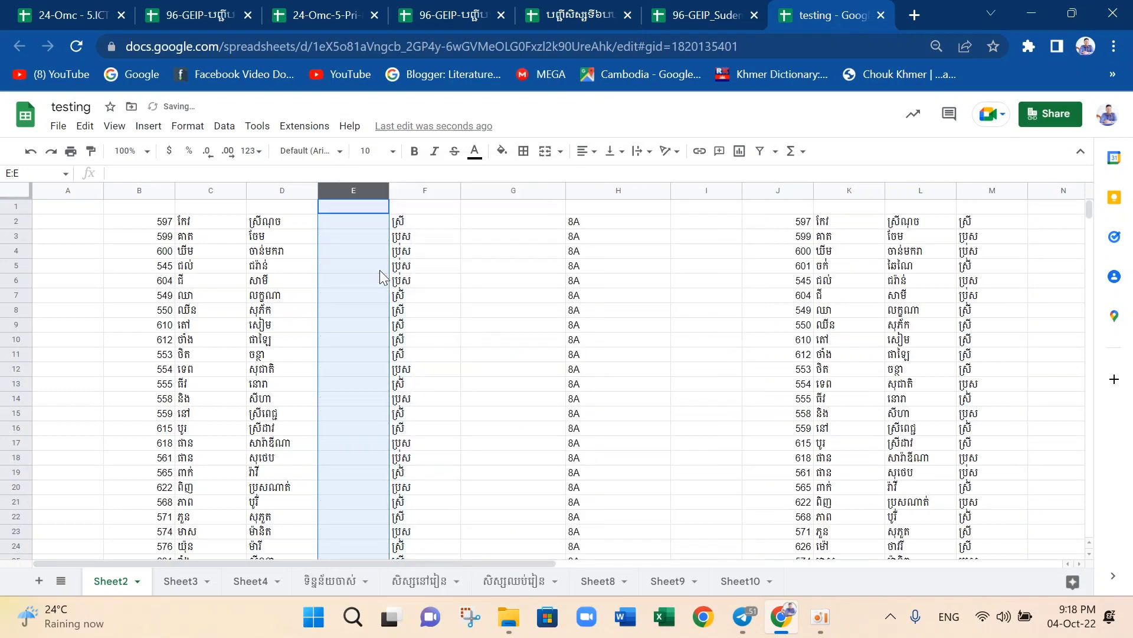
# Combine surname and given name in E2 with the formula =C2&" "&D2 and accept the suggested autofill for the remaining students
pyautogui.click(356, 225)
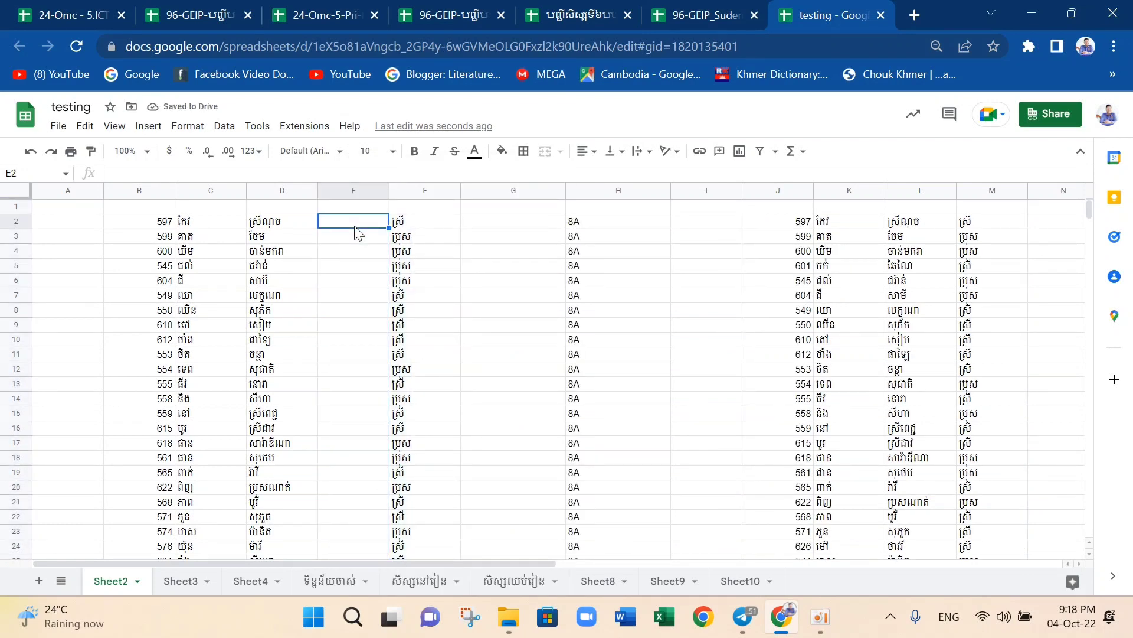
pyautogui.write('=')
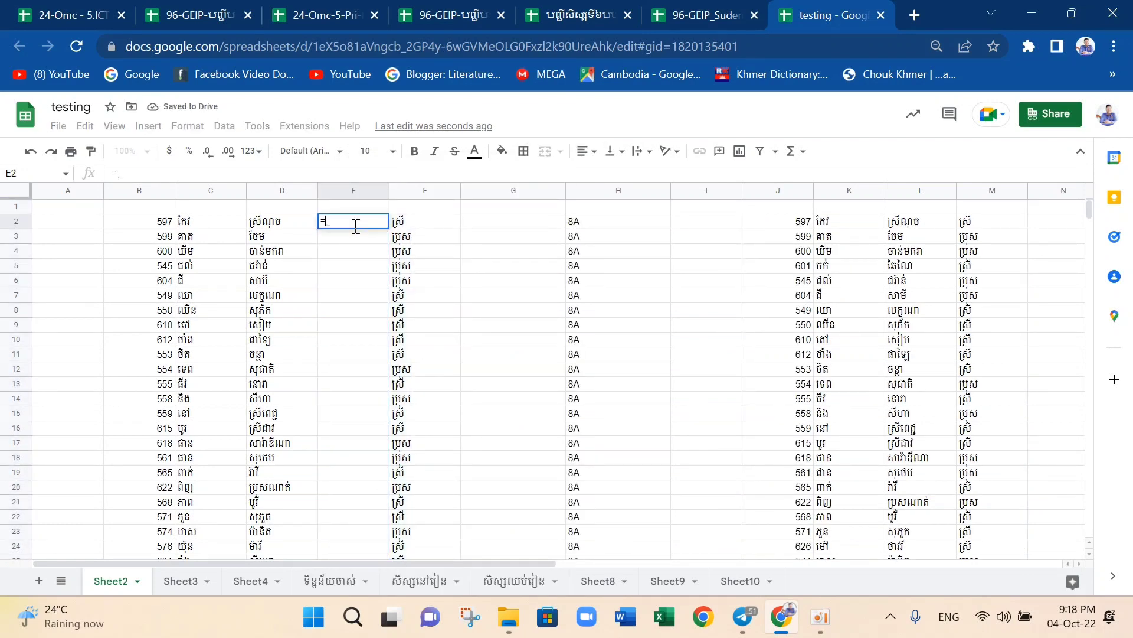
pyautogui.click(199, 223)
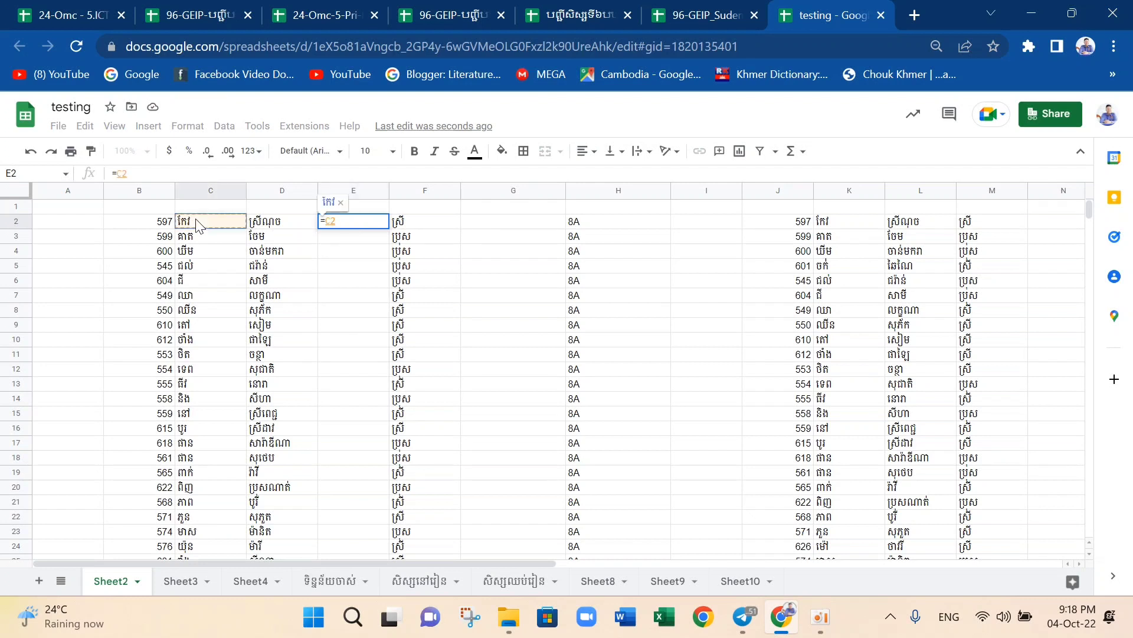
pyautogui.write('&" "')
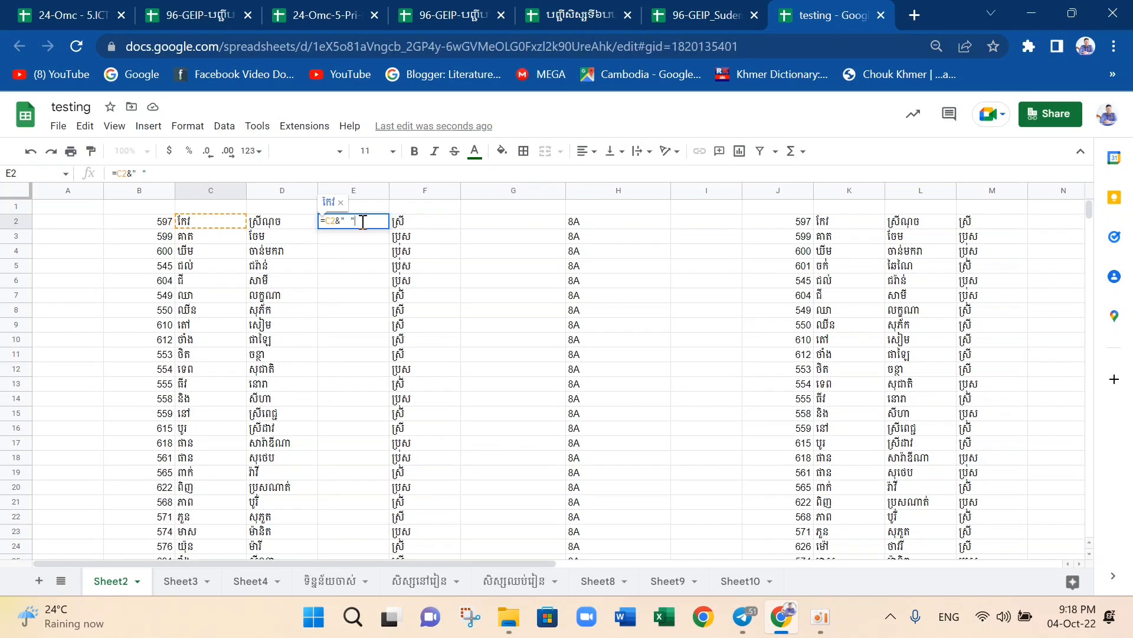
pyautogui.write('&')
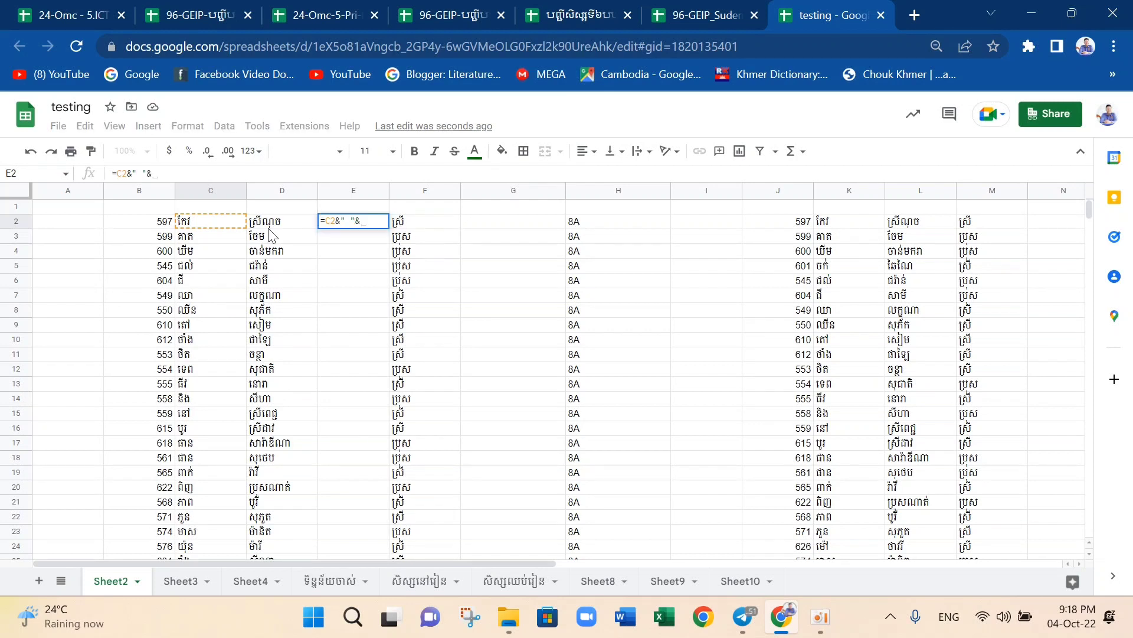
pyautogui.click(269, 224)
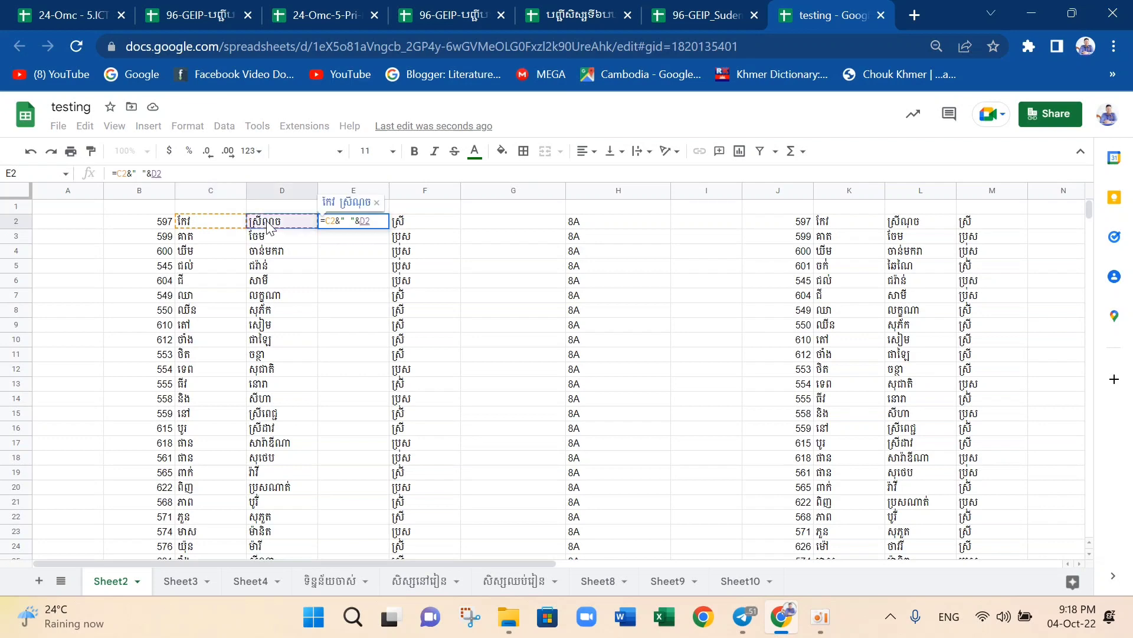
pyautogui.press('Return')
pyautogui.click(407, 332)
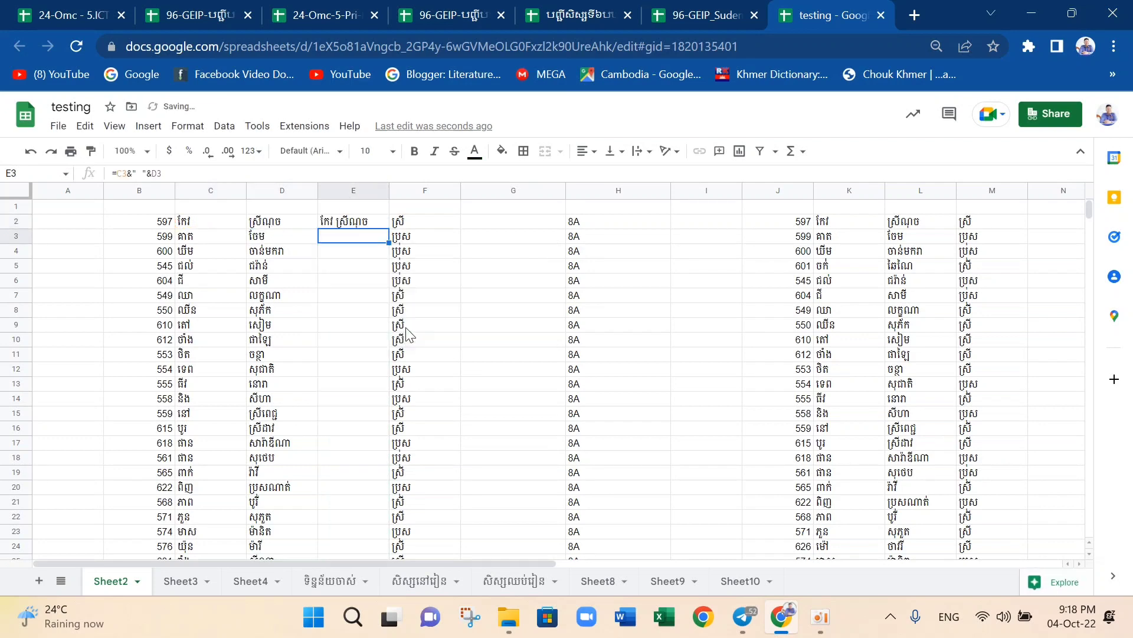
# Replace the combined-name formulas in E2:E63 of Sheet2 with their plain values
pyautogui.click(351, 223)
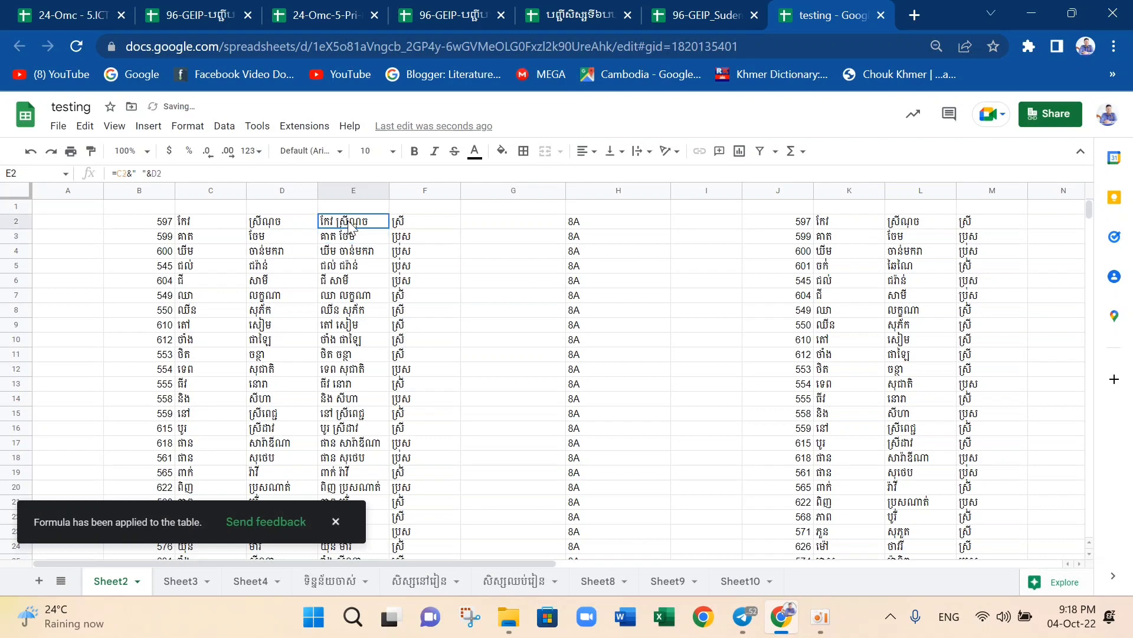
pyautogui.hotkey('ctrl', 'shift', 'Down')
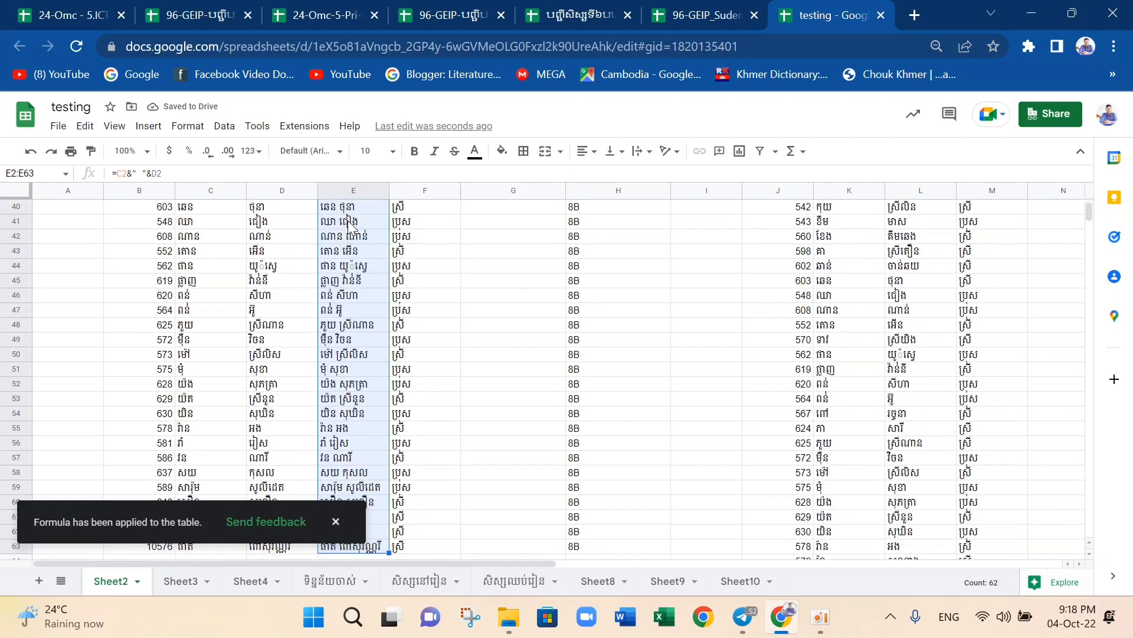
pyautogui.scroll(10, 348, 225)
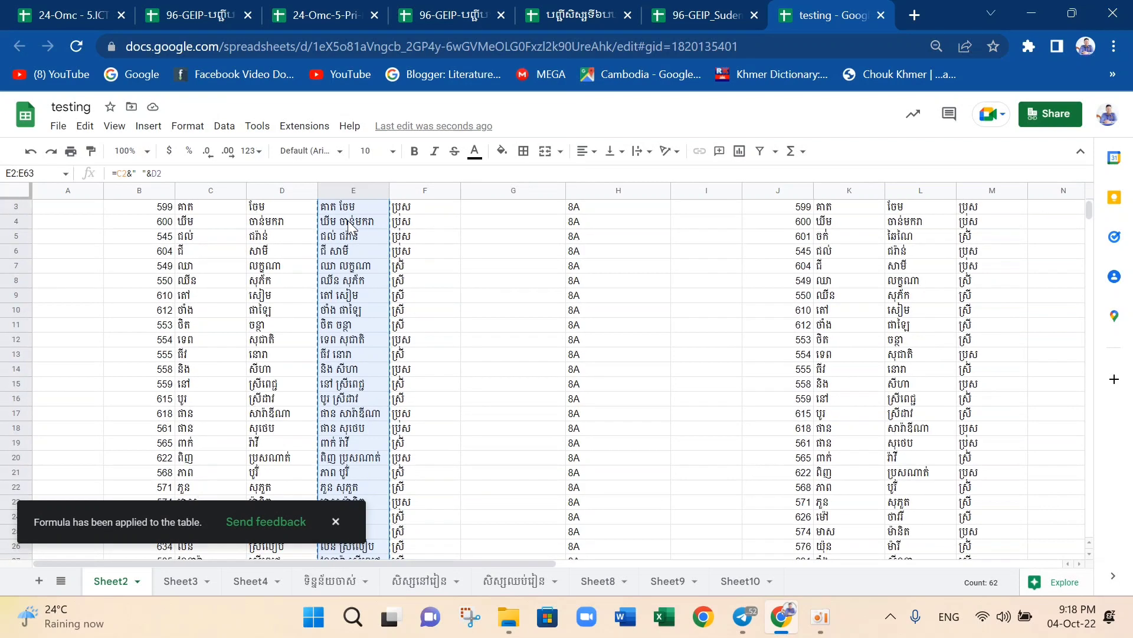
pyautogui.hotkey('ctrl', 'c')
pyautogui.rightClick(327, 225)
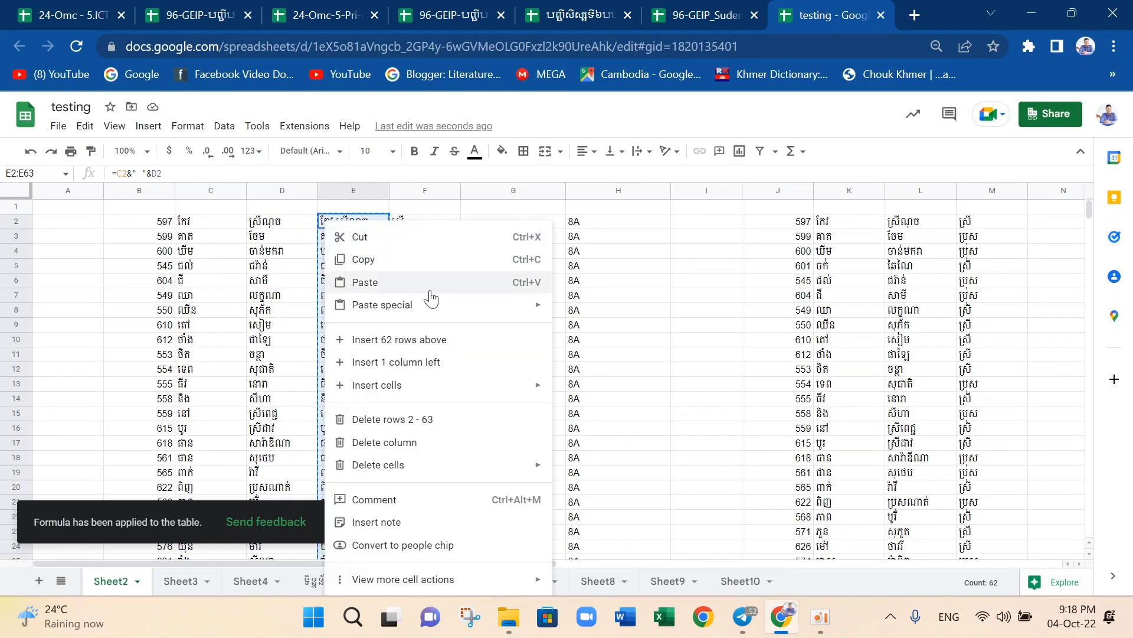
pyautogui.moveTo(413, 305)
pyautogui.click(578, 310)
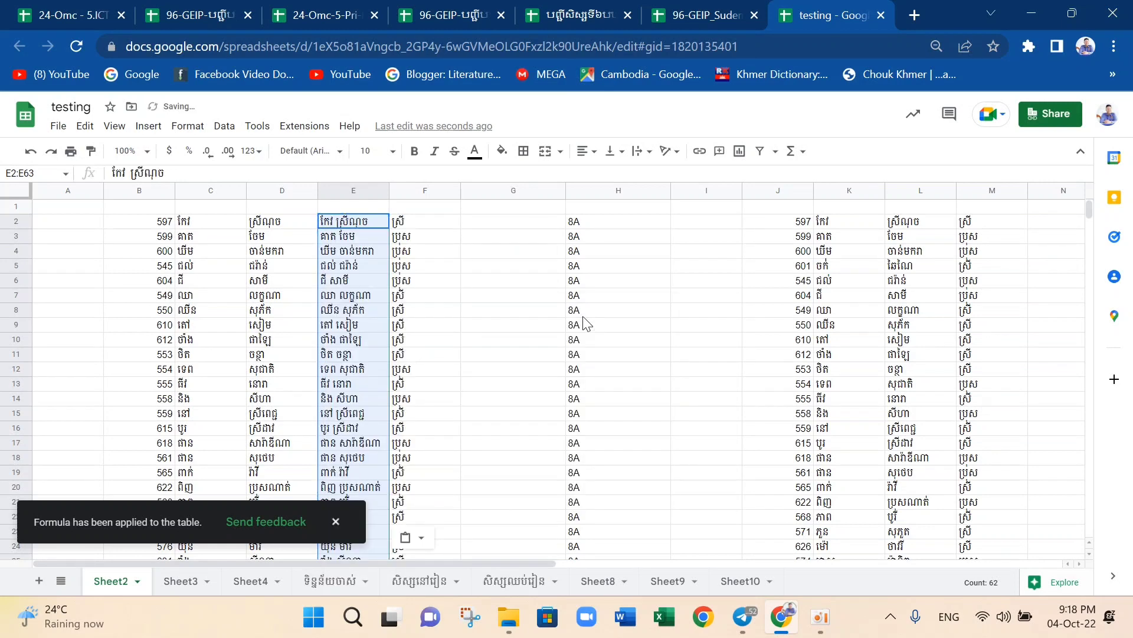
# Delete the separate surname and given name columns C and D from Sheet2
pyautogui.click(294, 191)
pyautogui.keyDown('shift'); pyautogui.click(225, 191); pyautogui.keyUp('shift')
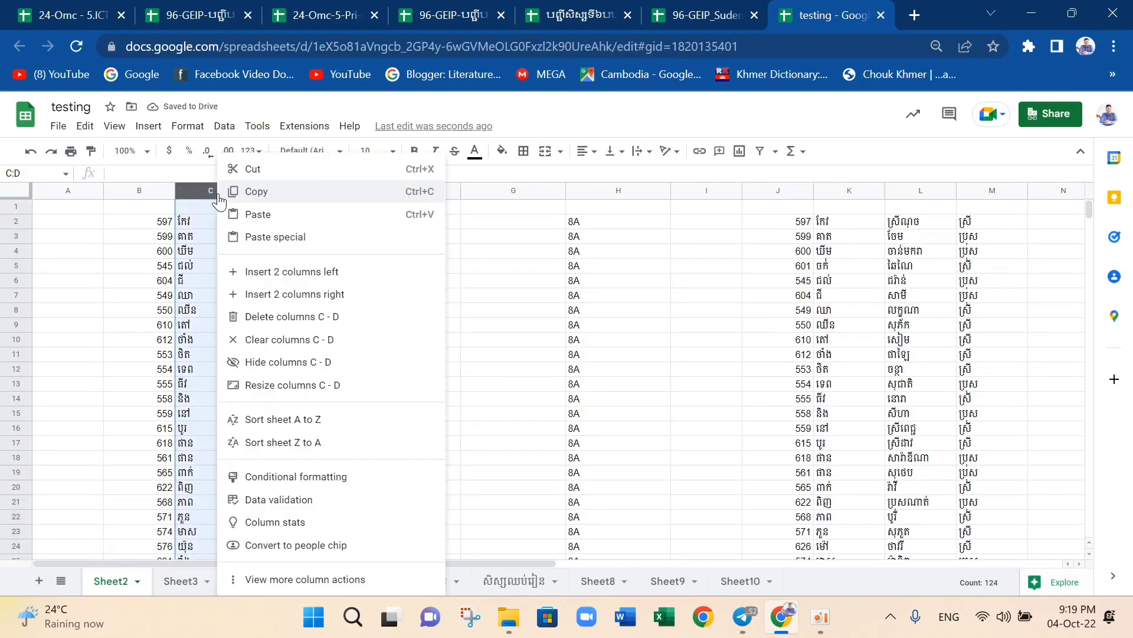
pyautogui.rightClick(224, 191)
pyautogui.click(270, 317)
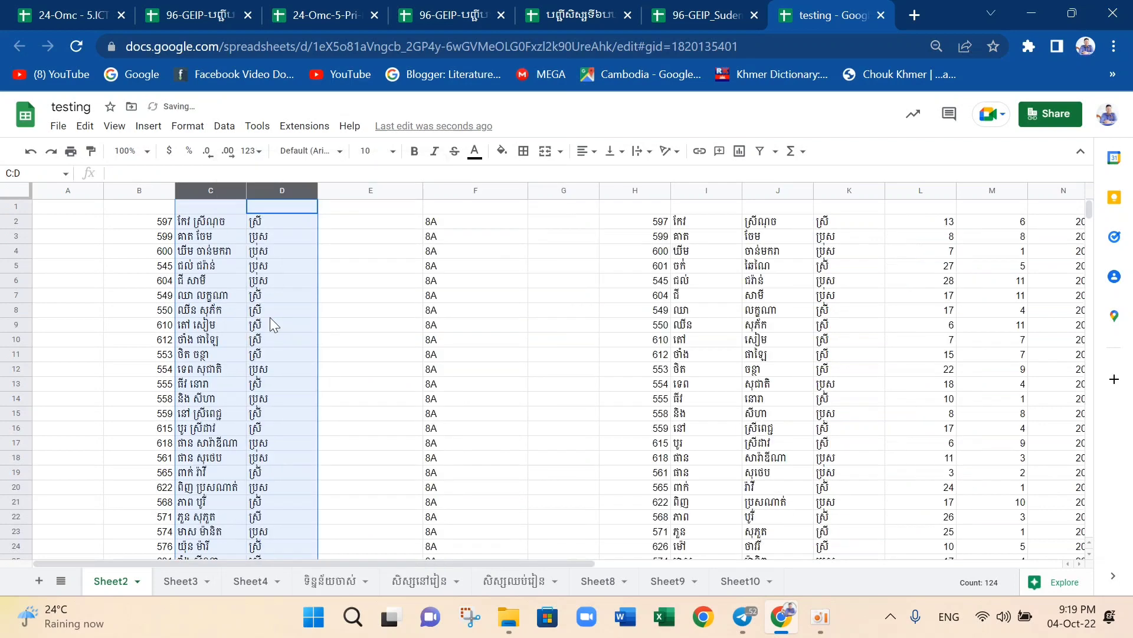
pyautogui.click(362, 310)
pyautogui.moveTo(216, 229); pyautogui.dragTo(217, 439)
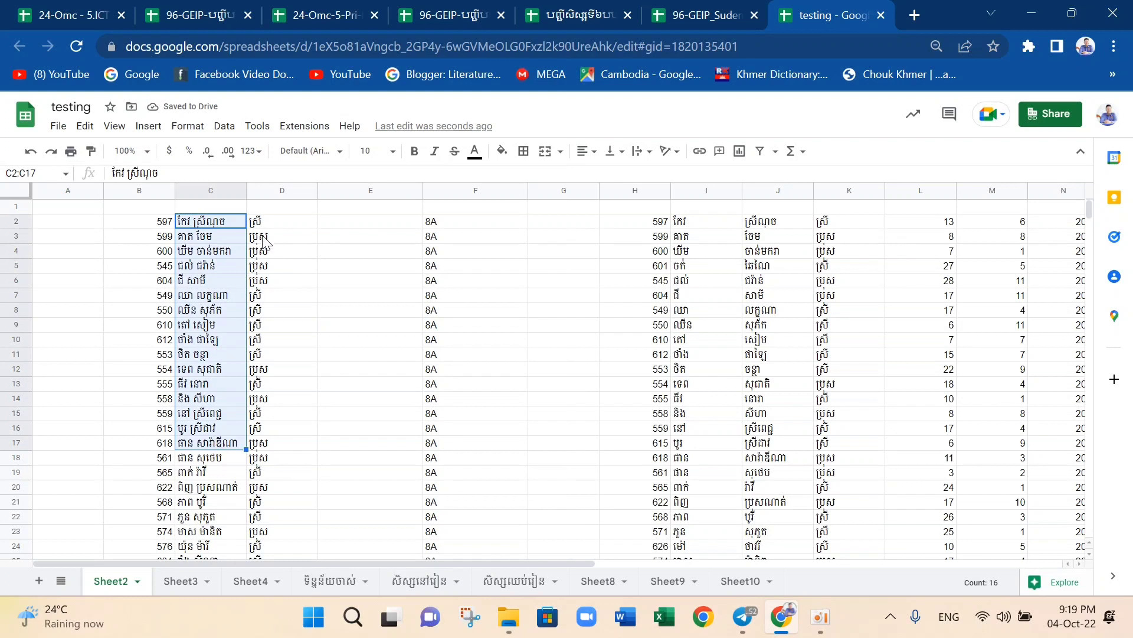
# Begin a VLOOKUP formula in E2 with B2 as the search key and H2:N2 as the lookup range
pyautogui.click(347, 231)
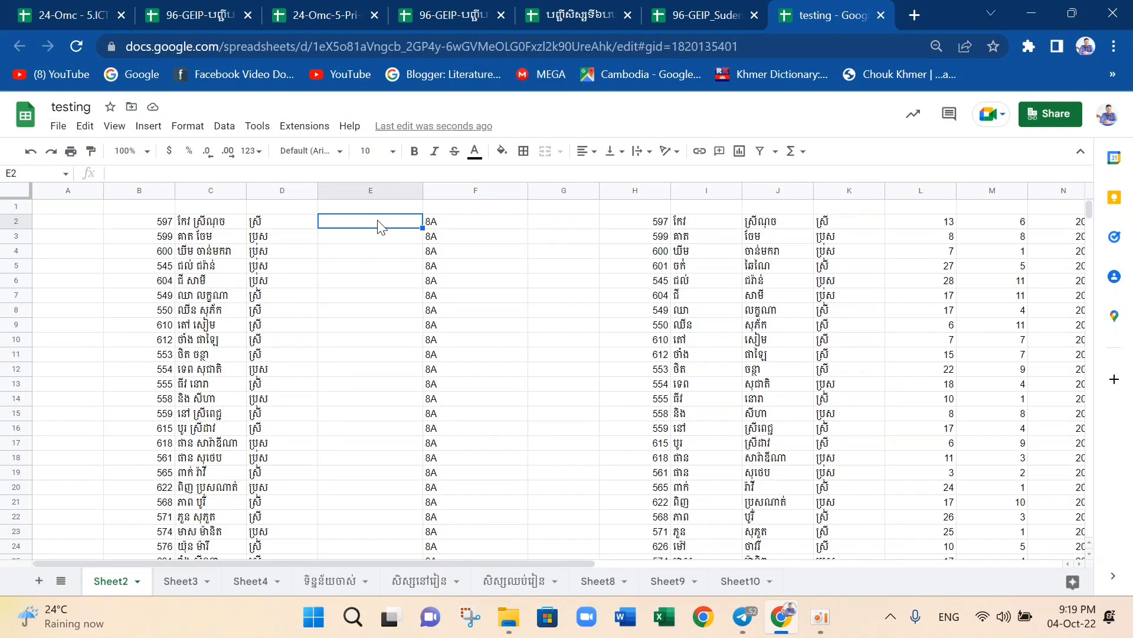
pyautogui.write('=')
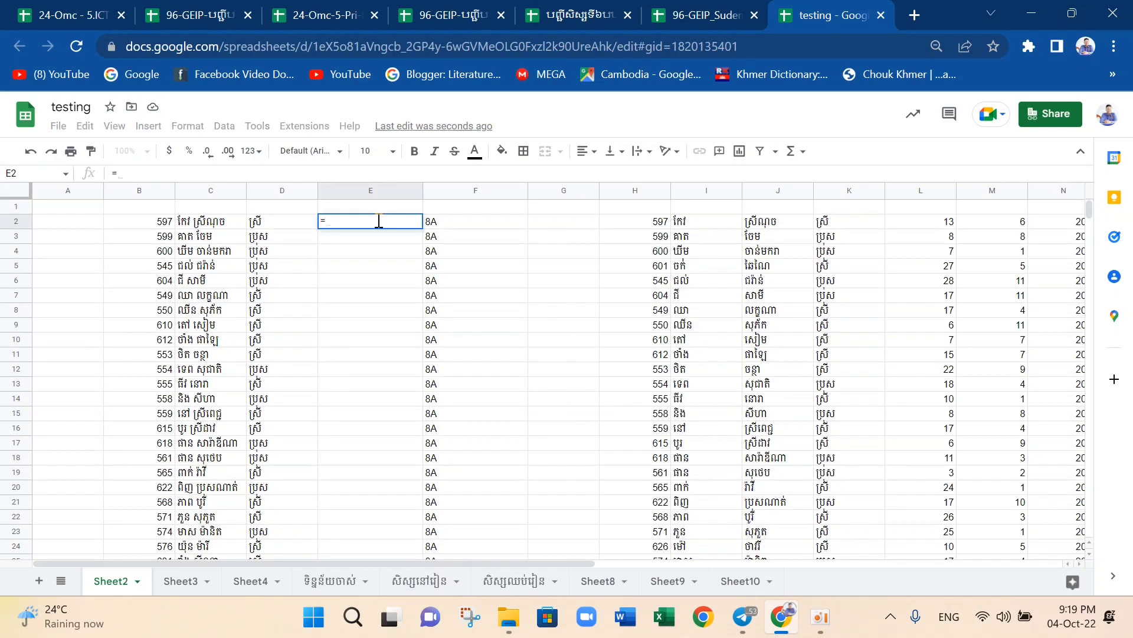
pyautogui.write('VL')
pyautogui.click(349, 246)
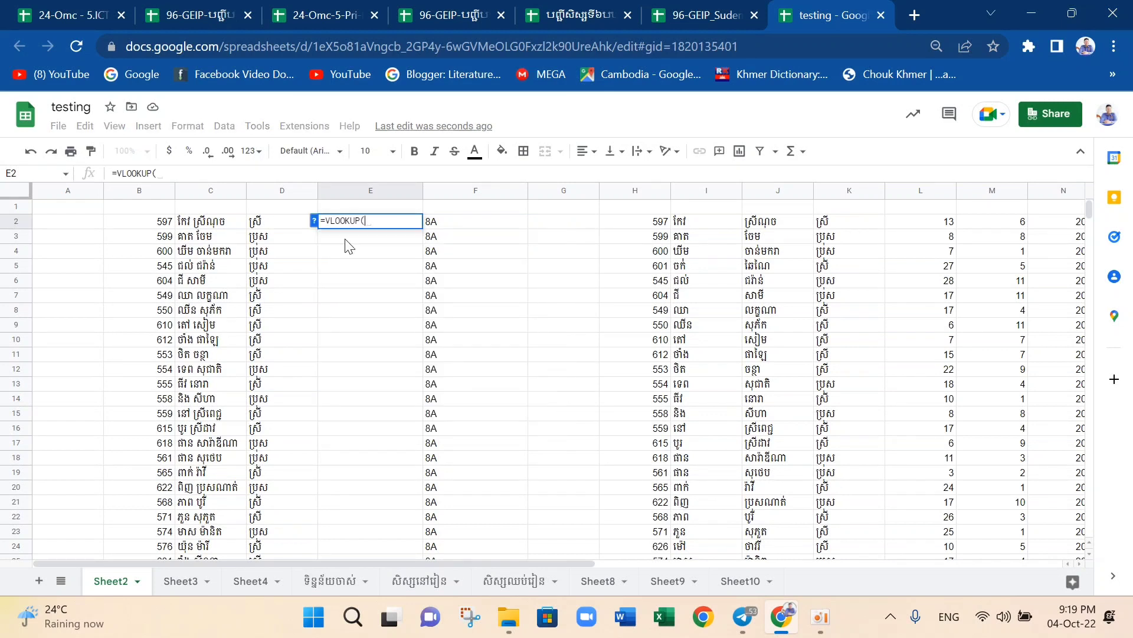
pyautogui.click(165, 228)
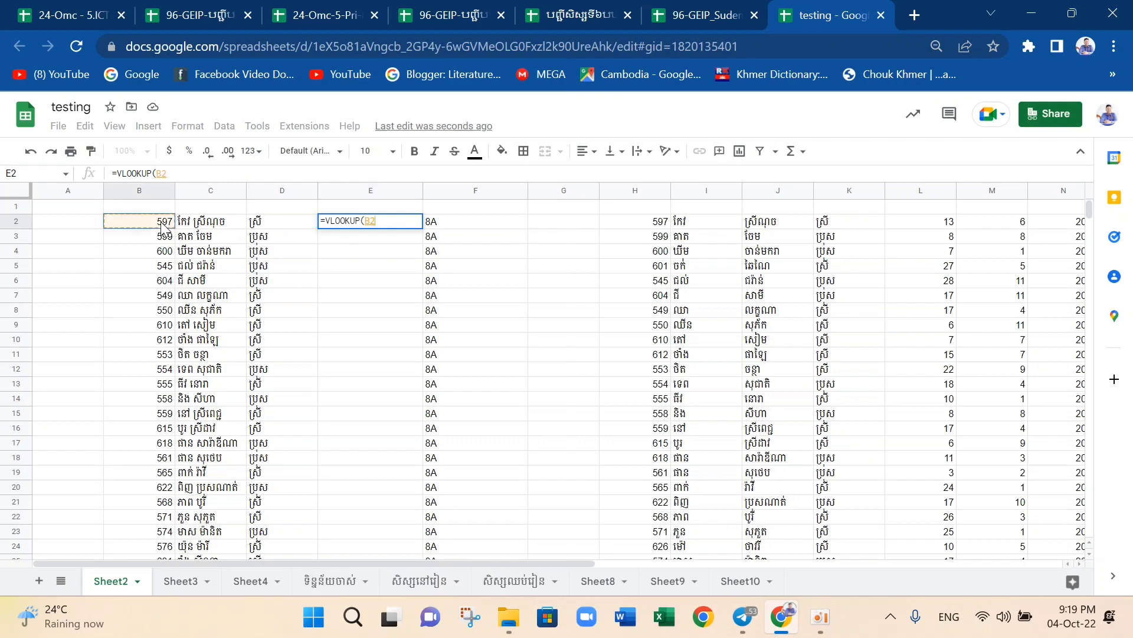
pyautogui.write(',')
pyautogui.hscroll(3, 639, 234)
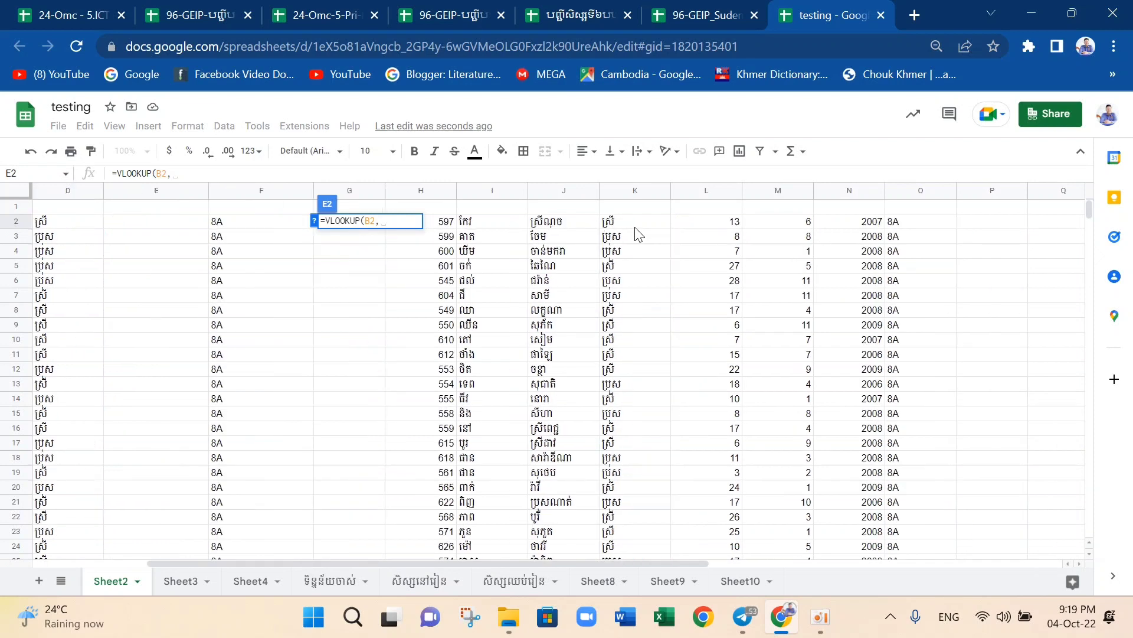
pyautogui.moveTo(446, 226); pyautogui.dragTo(822, 231)
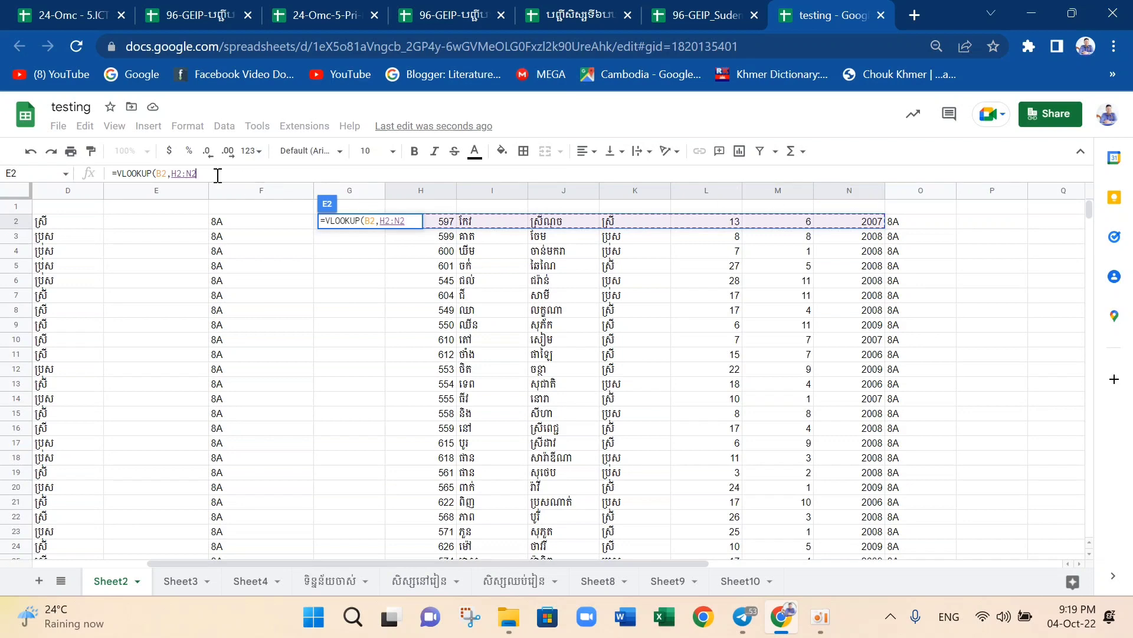
# Widen the lookup range to whole columns H:N and complete the birth year formula as =VLOOKUP(B2,H:N,7,FALSE)
pyautogui.press('BackSpace')
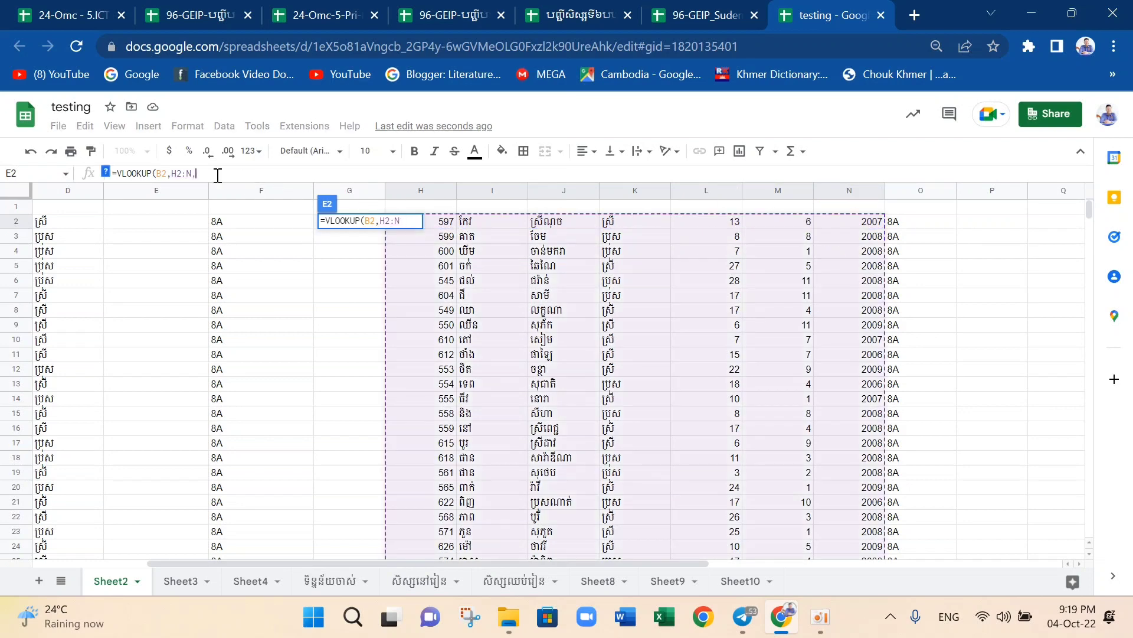
pyautogui.write(',')
pyautogui.click(181, 174)
pyautogui.press('BackSpace')
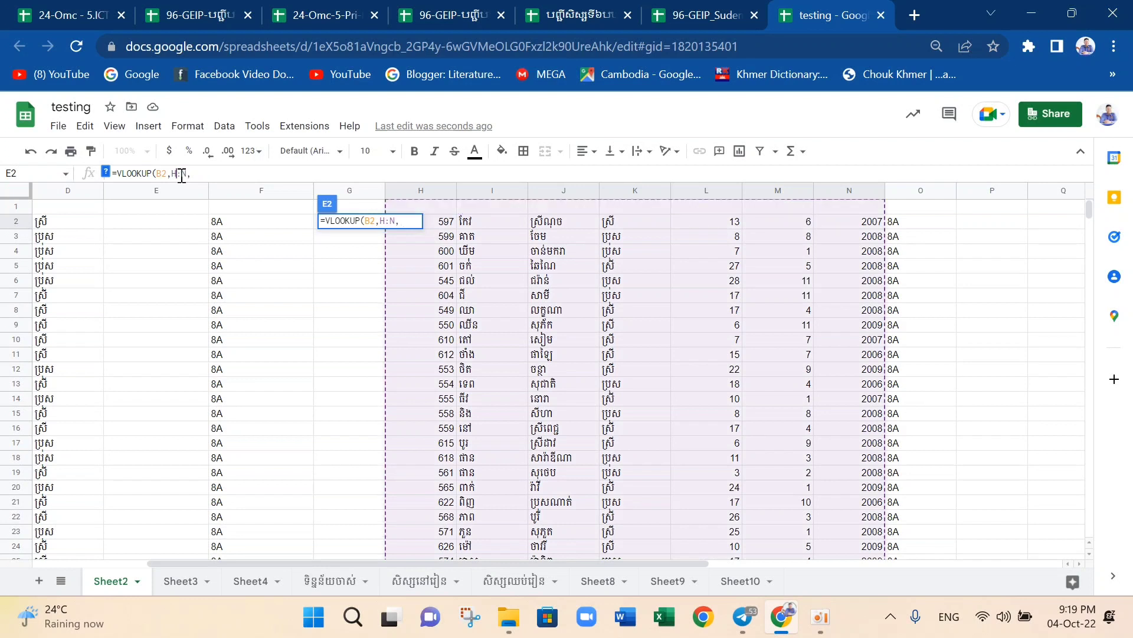
pyautogui.click(196, 175)
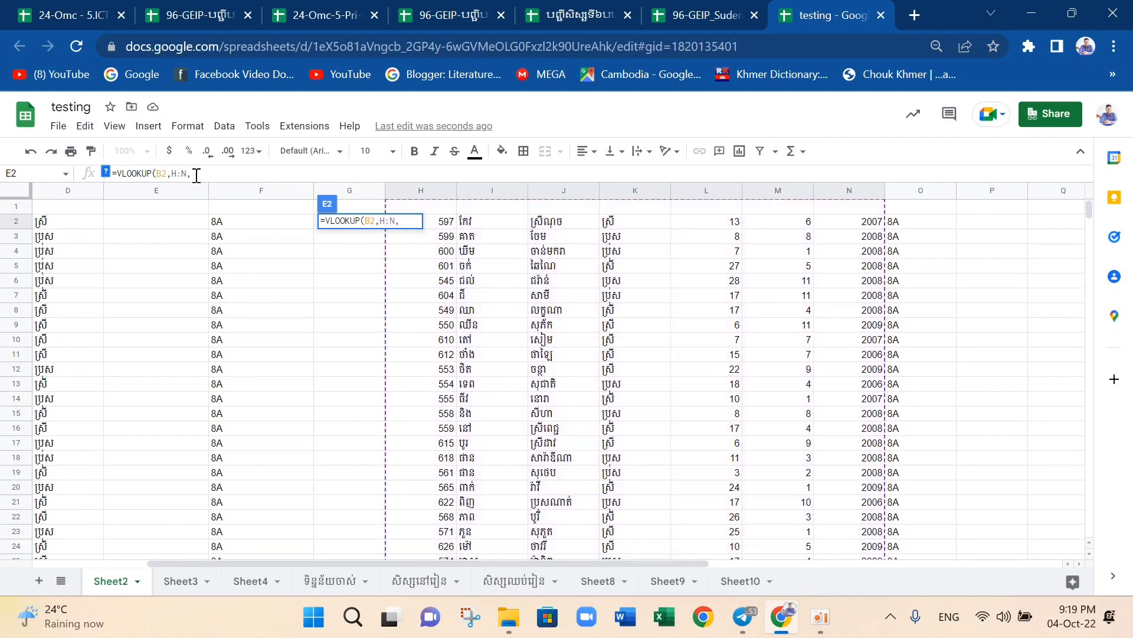
pyautogui.write('7,f')
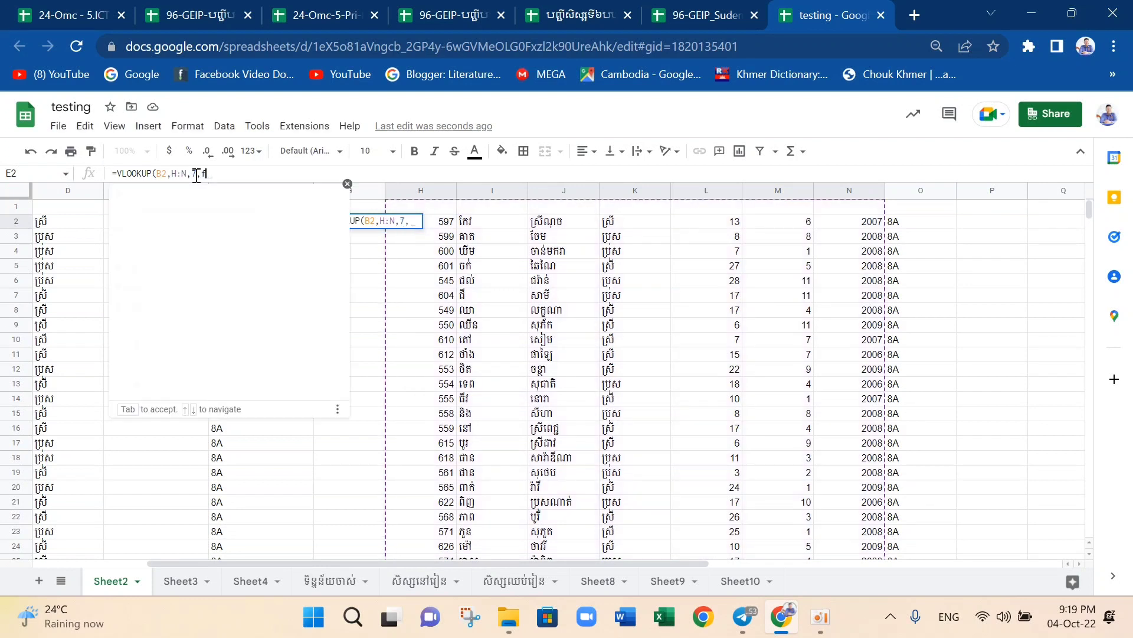
pyautogui.click(166, 304)
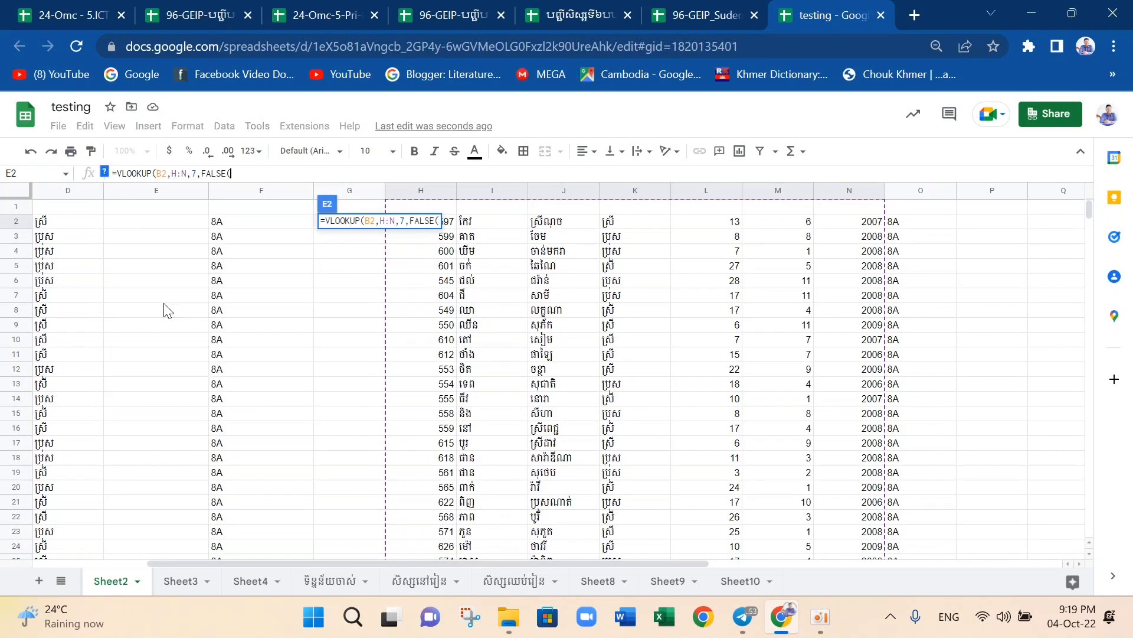
pyautogui.press('BackSpace')
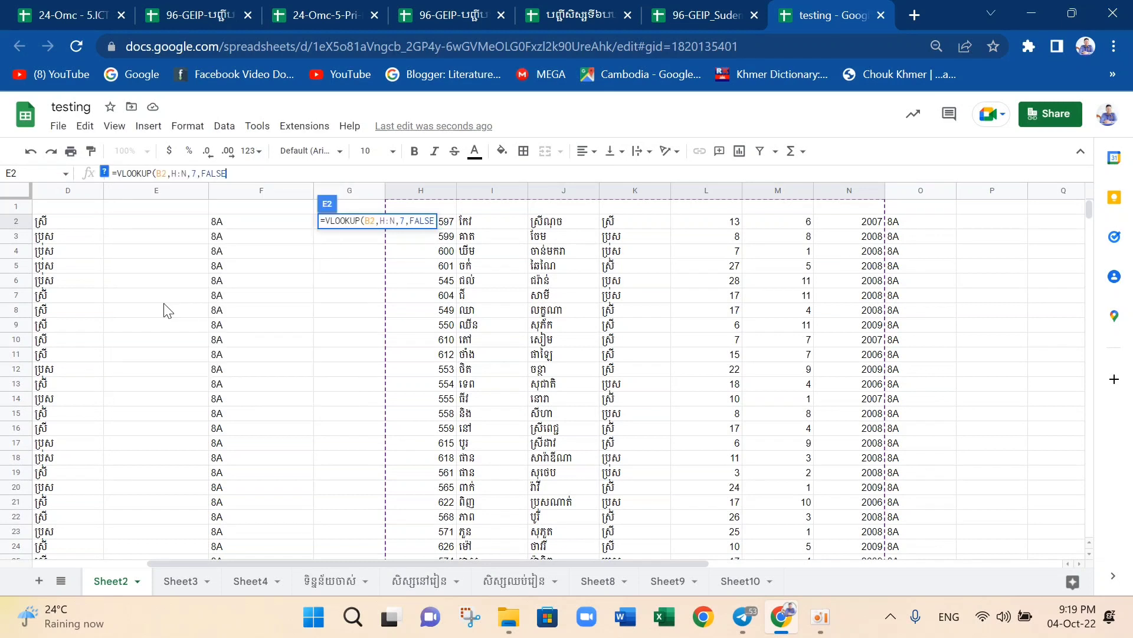
pyautogui.write(')')
pyautogui.press('Return')
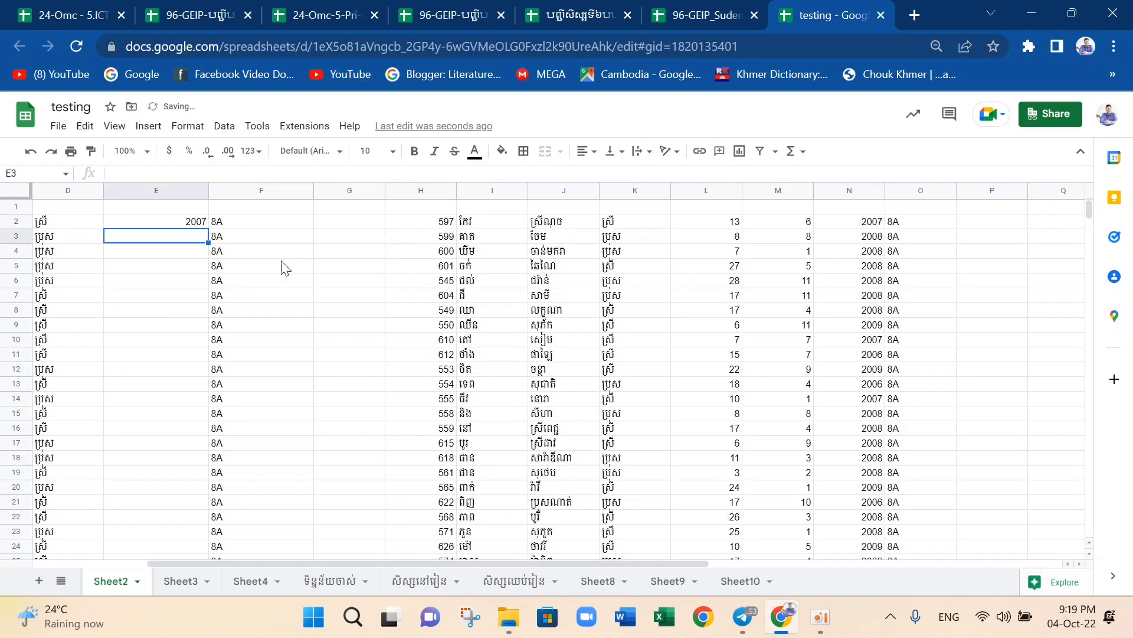
# Fill the birth year formula from E2 down column E for the remaining students
pyautogui.hscroll(-3, 286, 268)
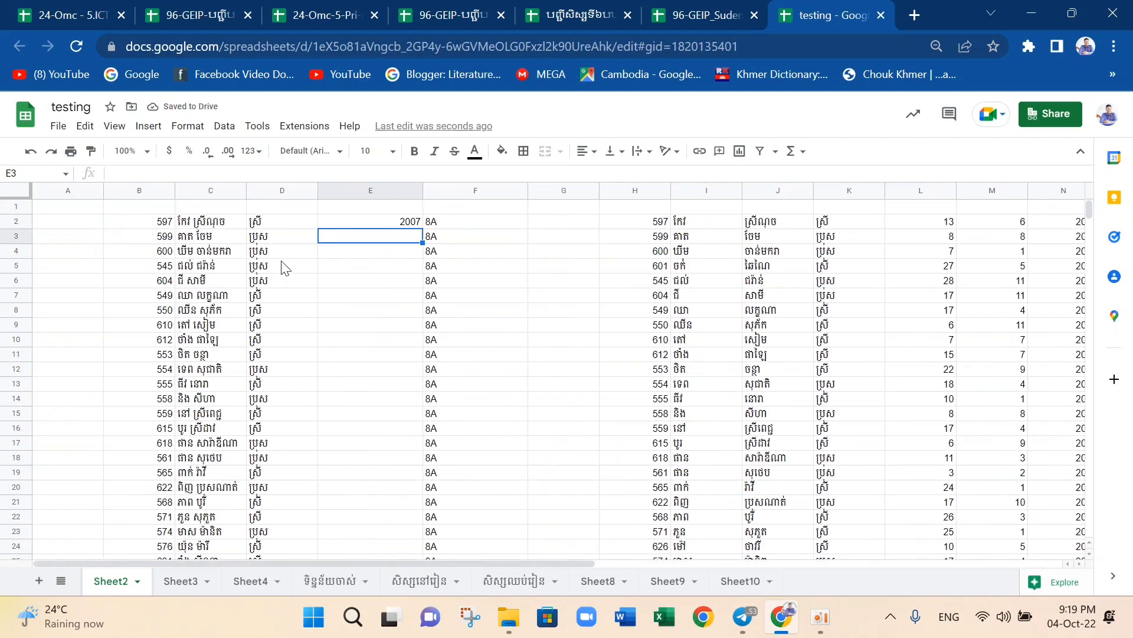
pyautogui.click(406, 222)
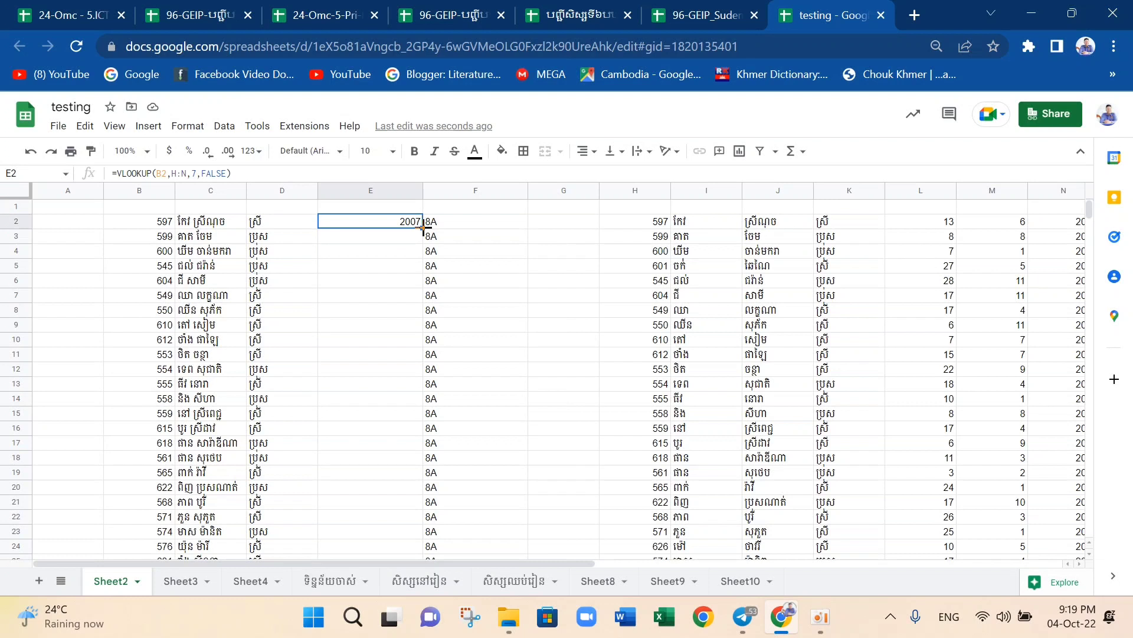
pyautogui.doubleClick(423, 228)
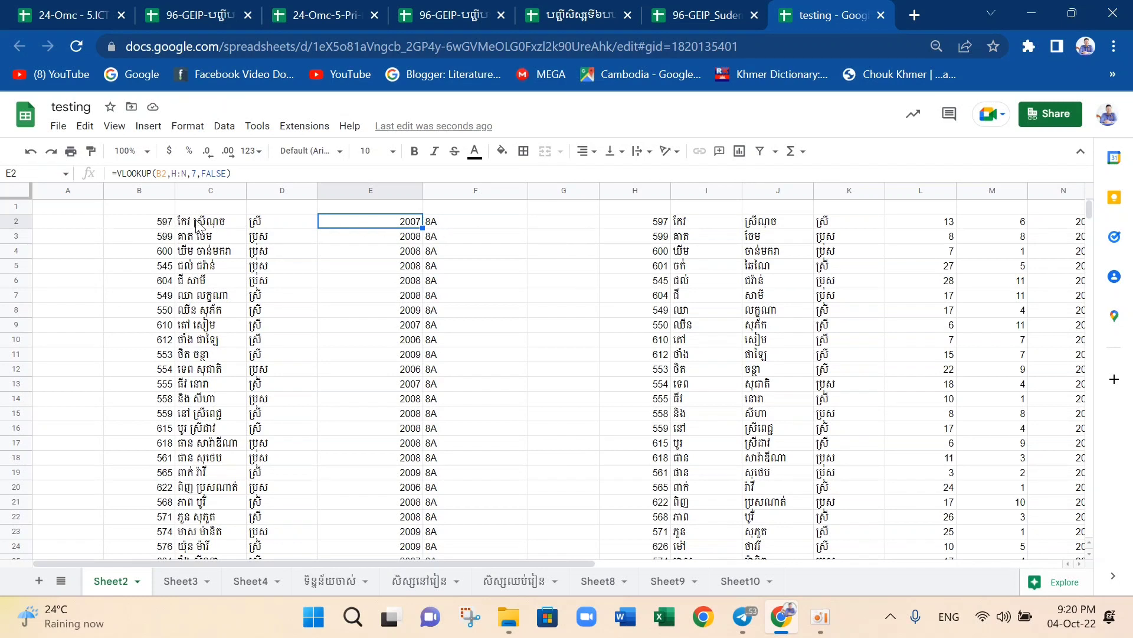
# Copy the name, gender, birth year and class data in C2:F63 of Sheet2
pyautogui.moveTo(198, 225); pyautogui.dragTo(433, 224)
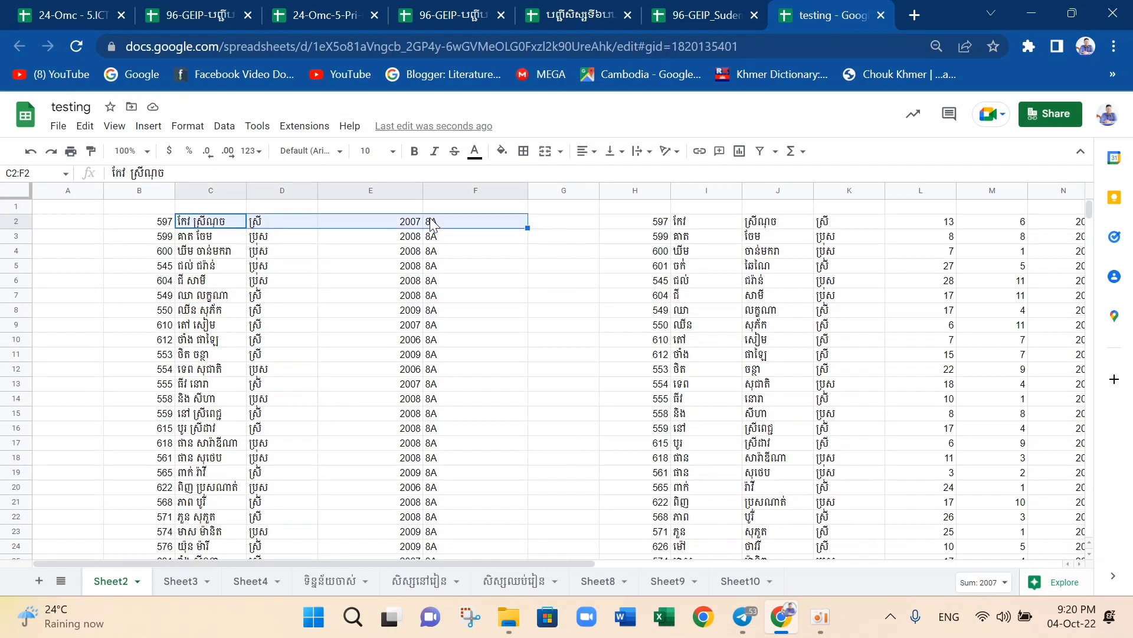
pyautogui.hotkey('ctrl', 'shift', 'Down')
pyautogui.rightClick(431, 219)
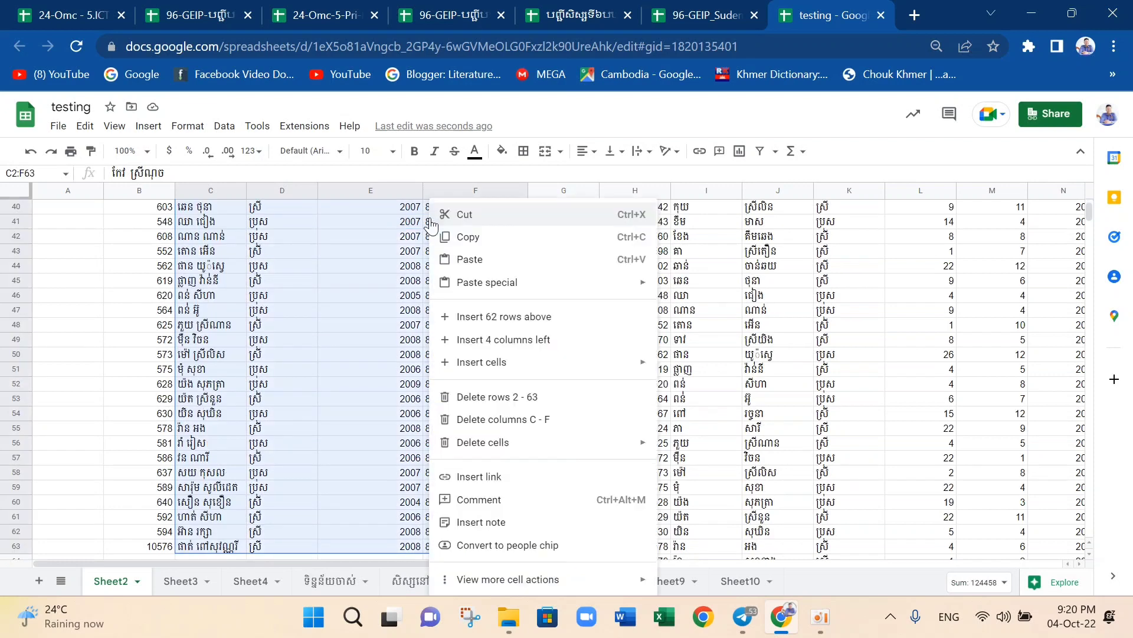
pyautogui.moveTo(472, 364)
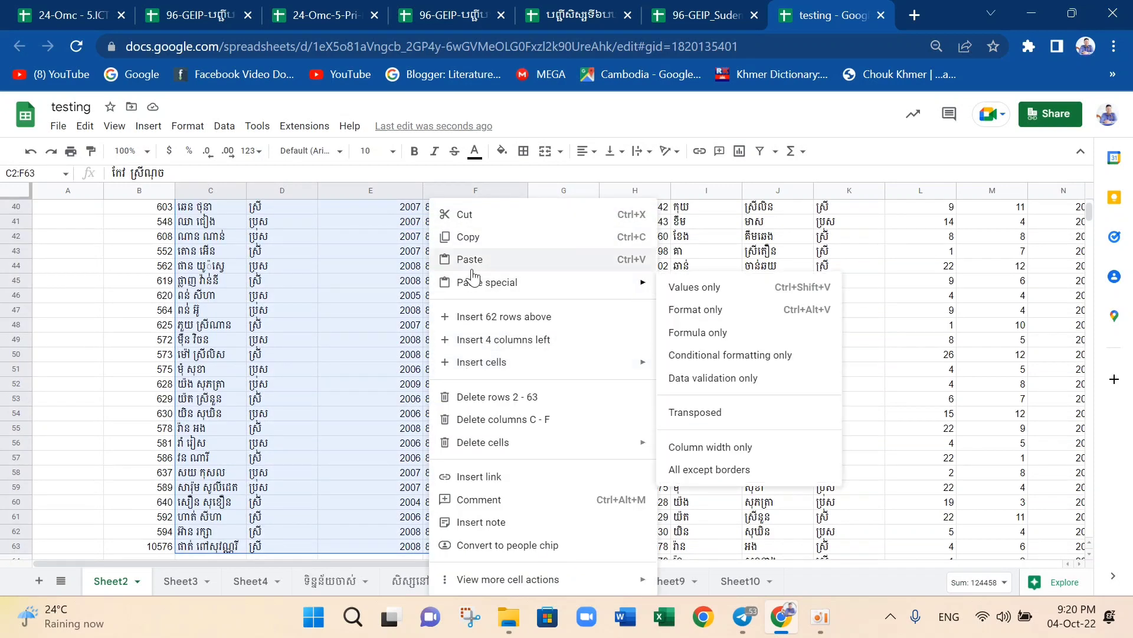
# Paste the copied student data as values only into 96-GEIP_SudentList8 starting at cell B7, and check the pasted rows
pyautogui.click(698, 7)
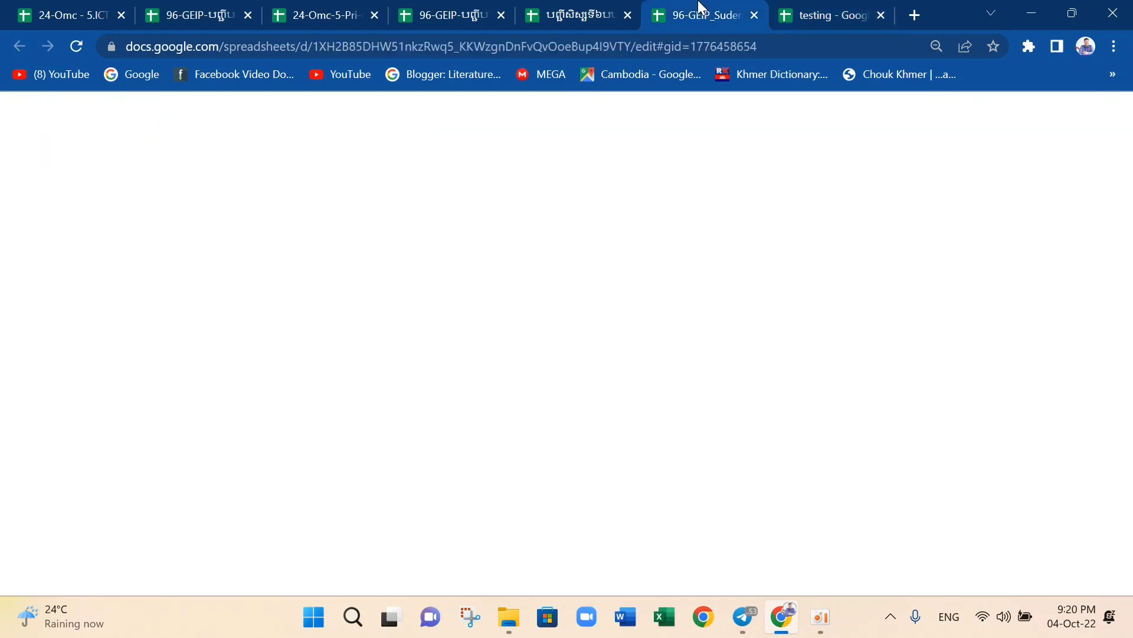
pyautogui.click(118, 349)
pyautogui.rightClick(118, 349)
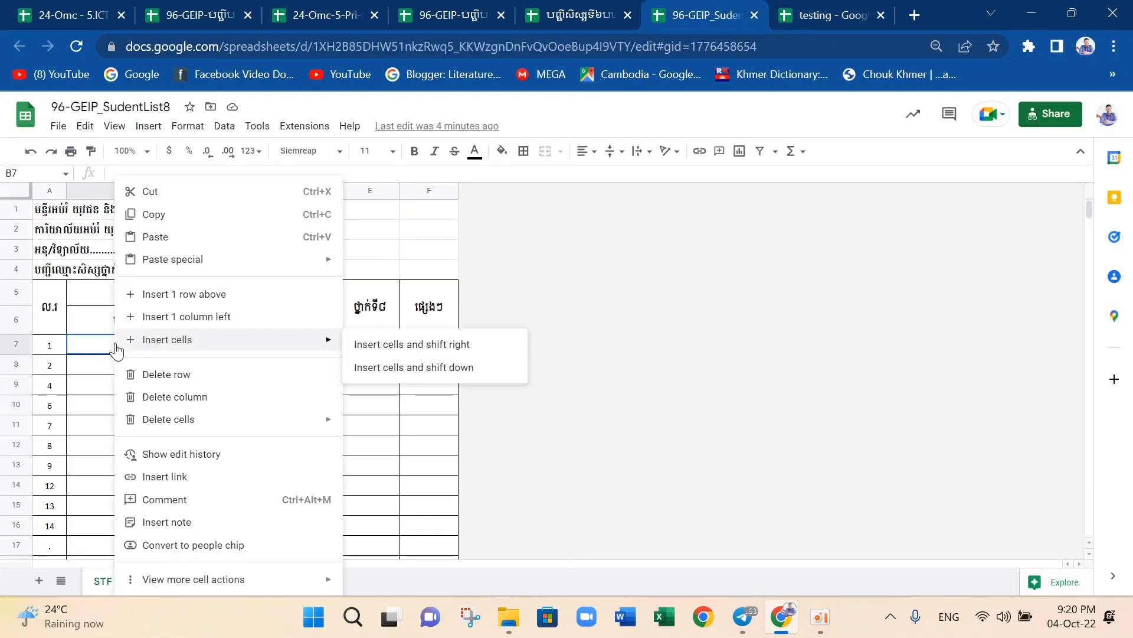
pyautogui.moveTo(283, 269)
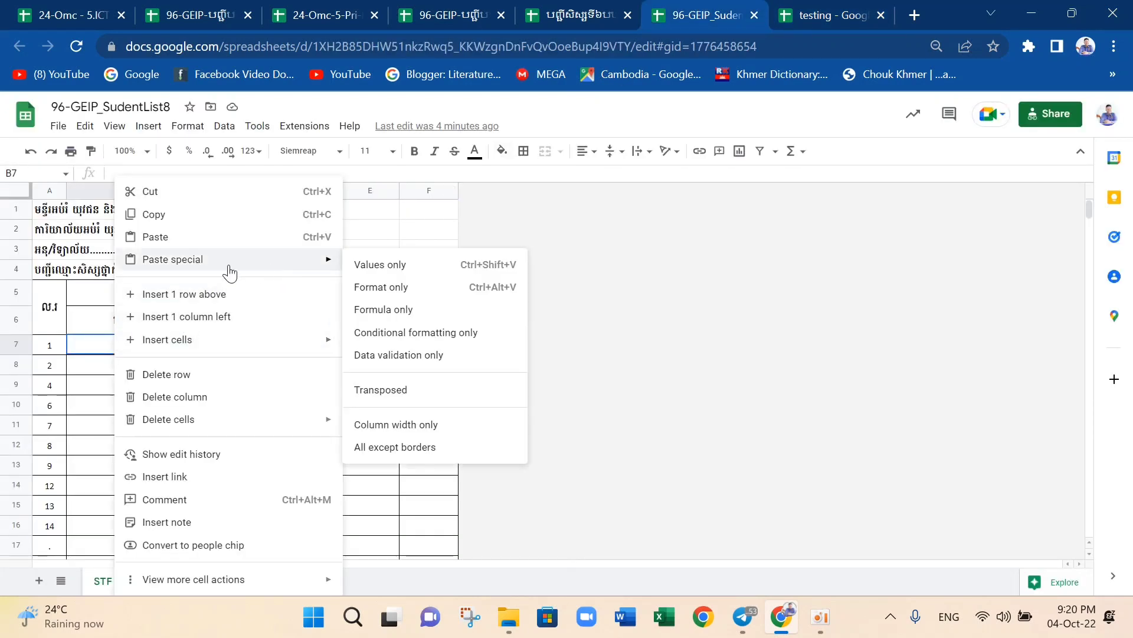
pyautogui.click(386, 267)
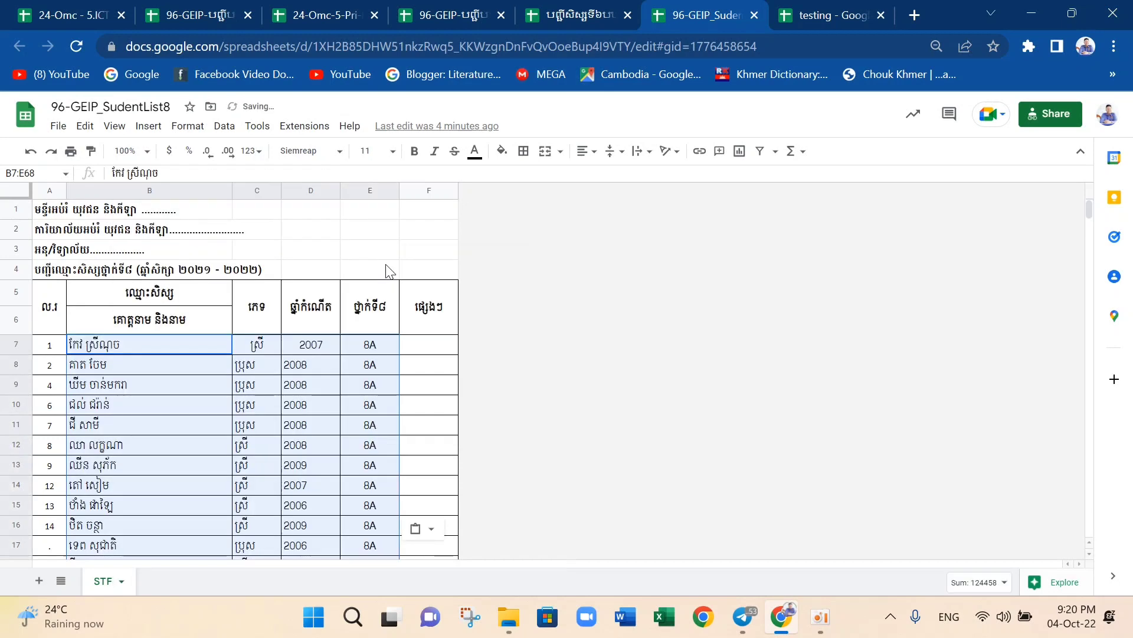
pyautogui.scroll(-8, 334, 381)
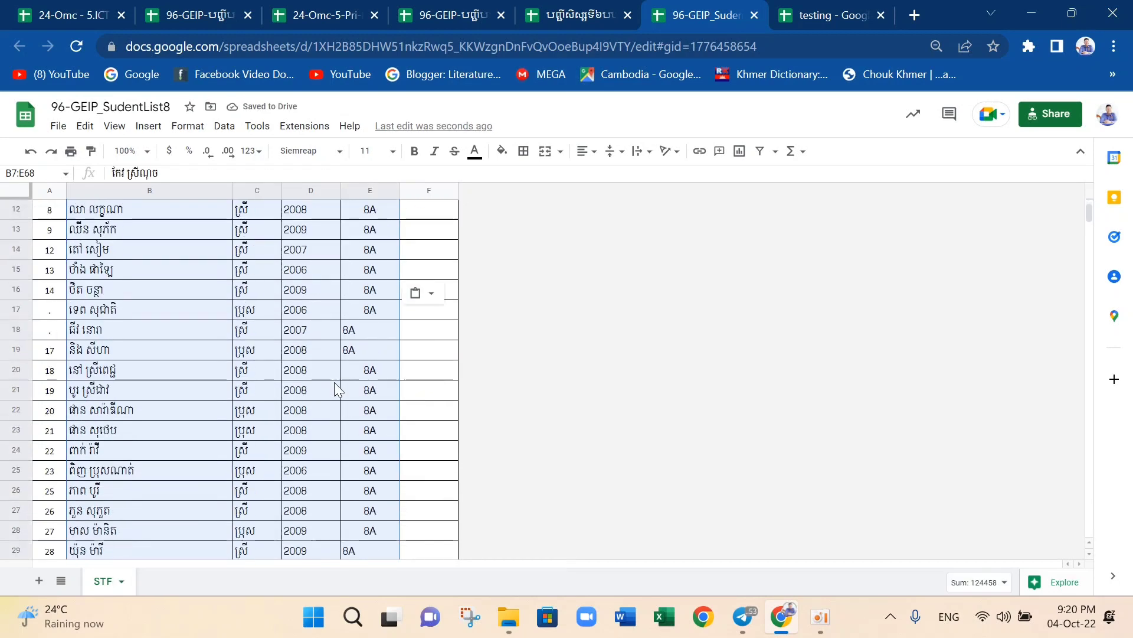
pyautogui.scroll(-12, 334, 383)
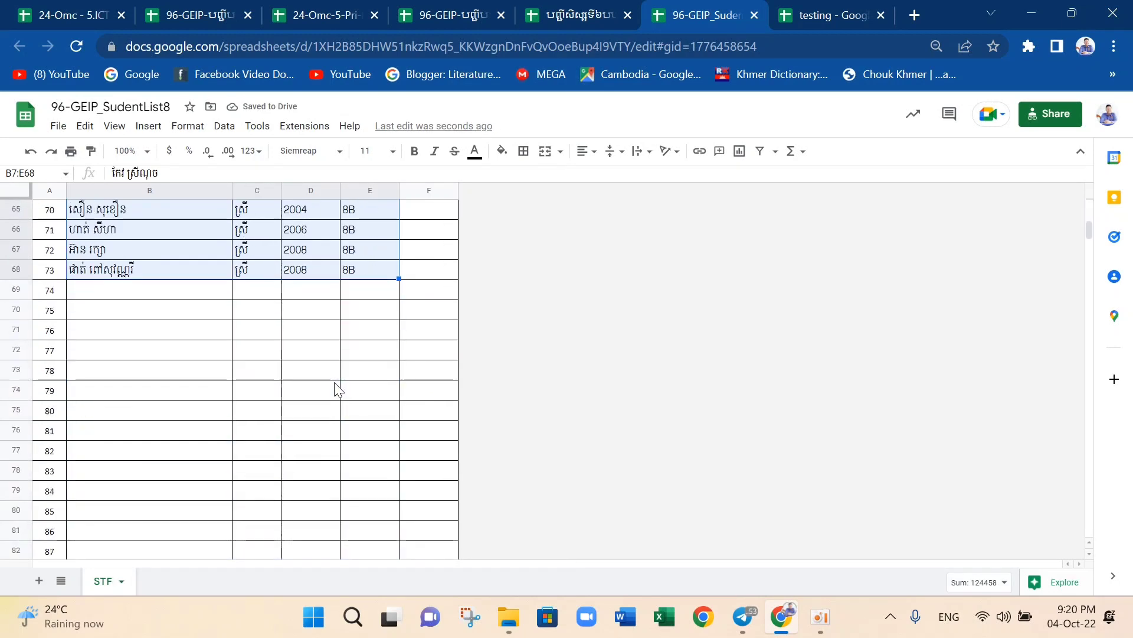
pyautogui.scroll(20, 335, 381)
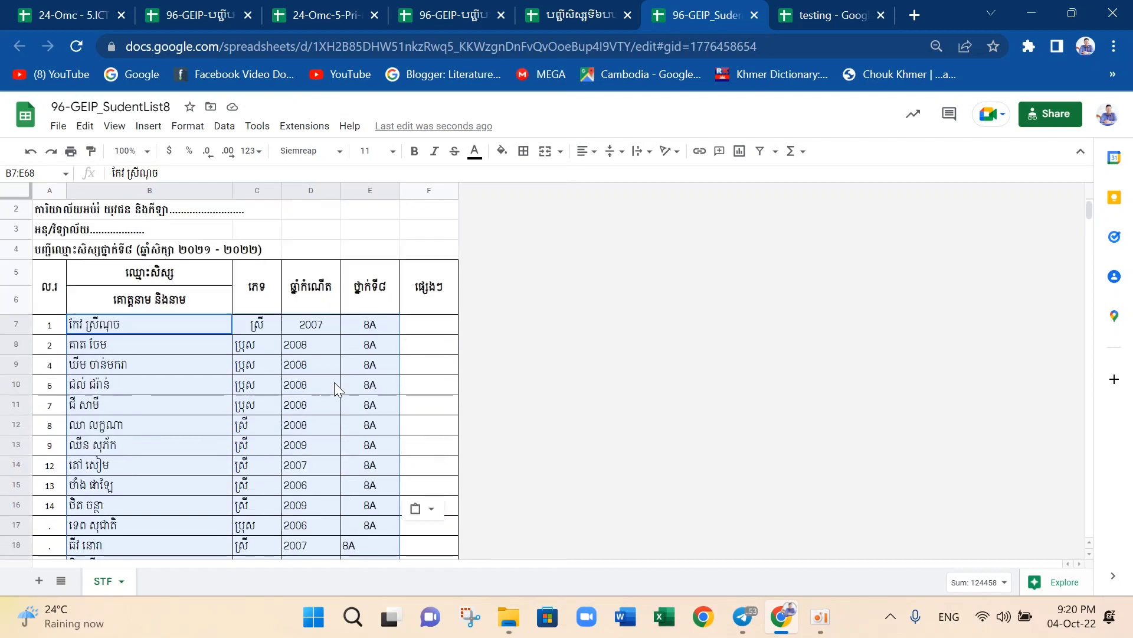
pyautogui.click(261, 349)
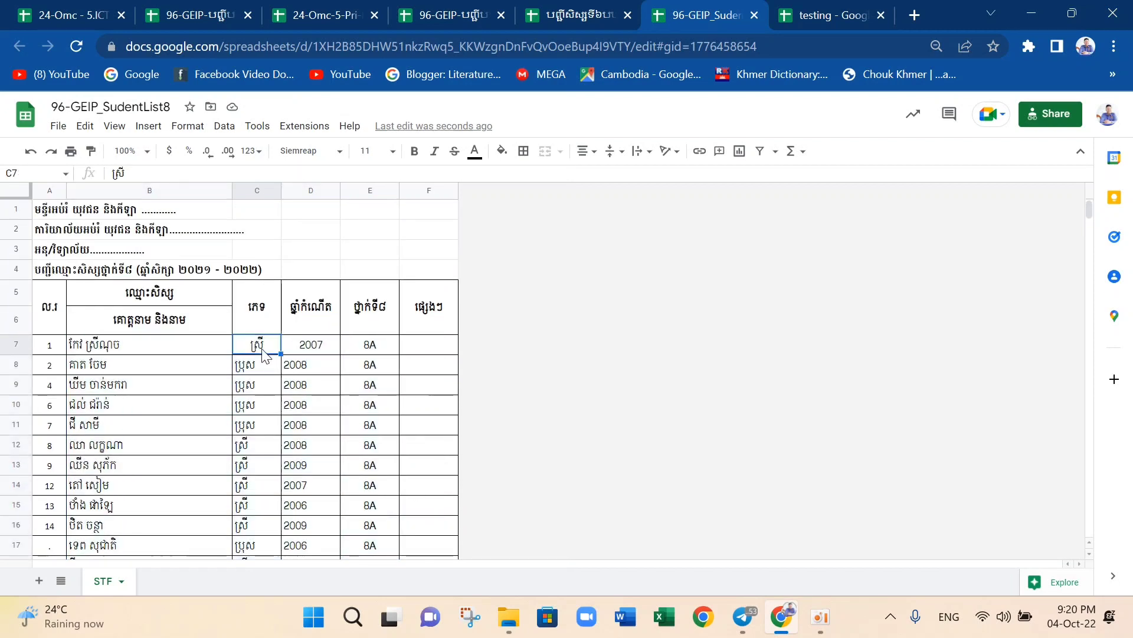
# Replace every ស្រី with ស in gender cells C7:C68, using Match case and Search using regular expressions
pyautogui.hotkey('ctrl', 'shift', 'Down')
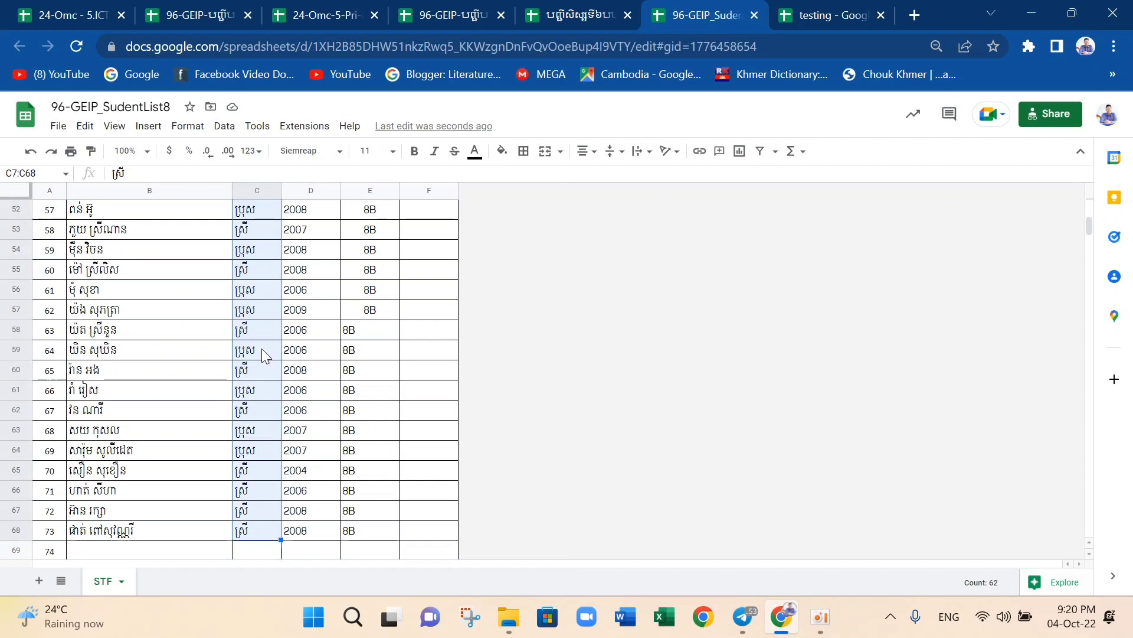
pyautogui.scroll(7, 260, 348)
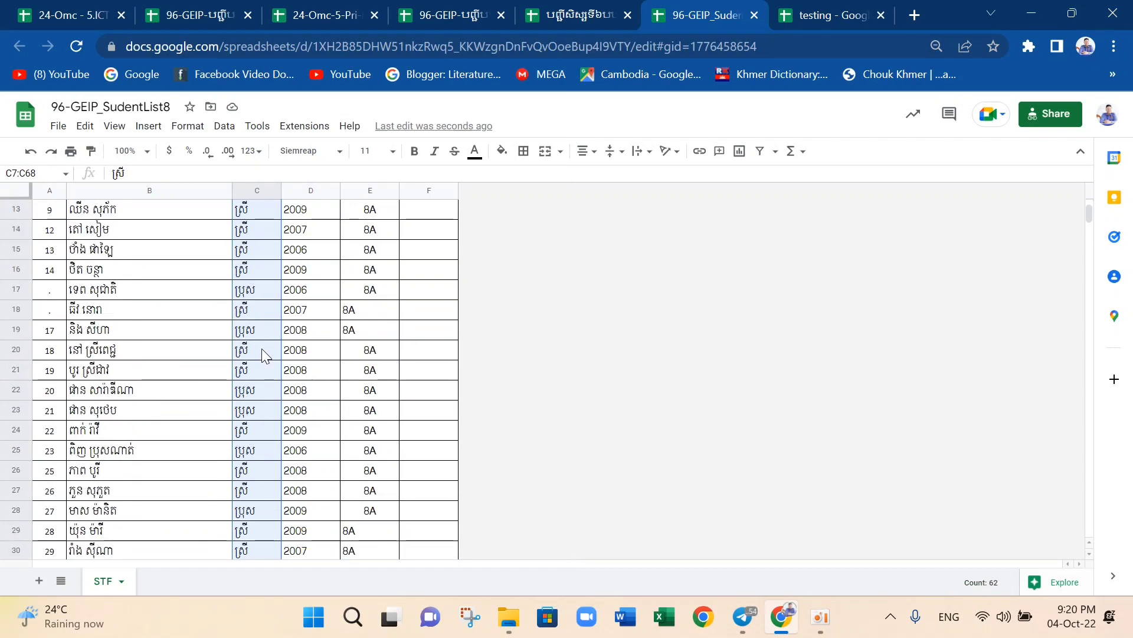
pyautogui.hotkey('ctrl', 'f')
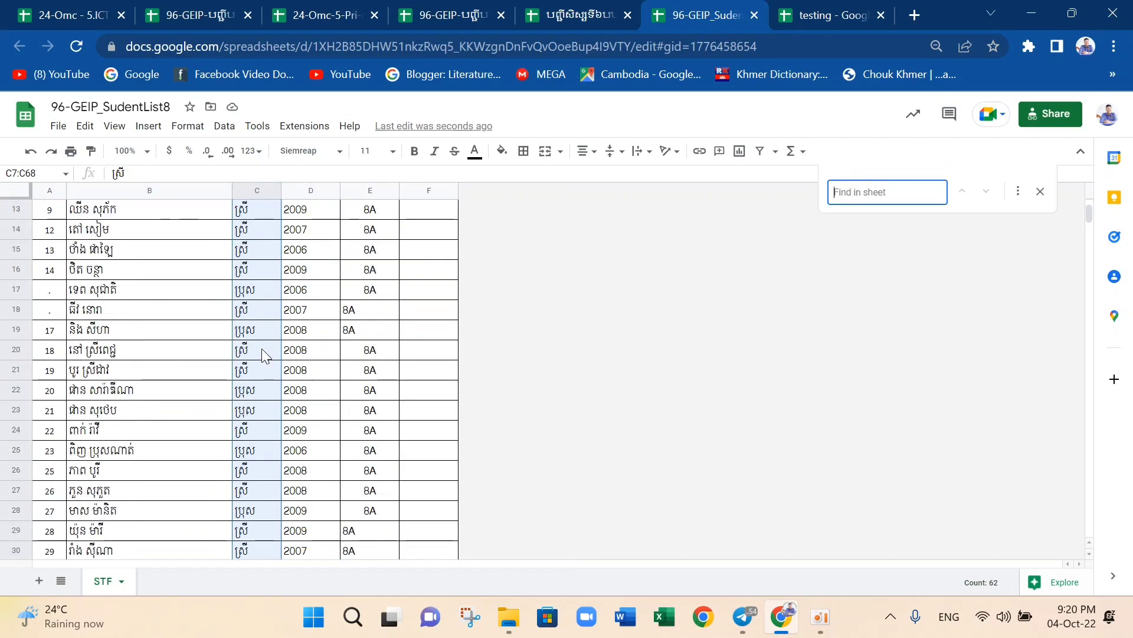
pyautogui.click(1018, 193)
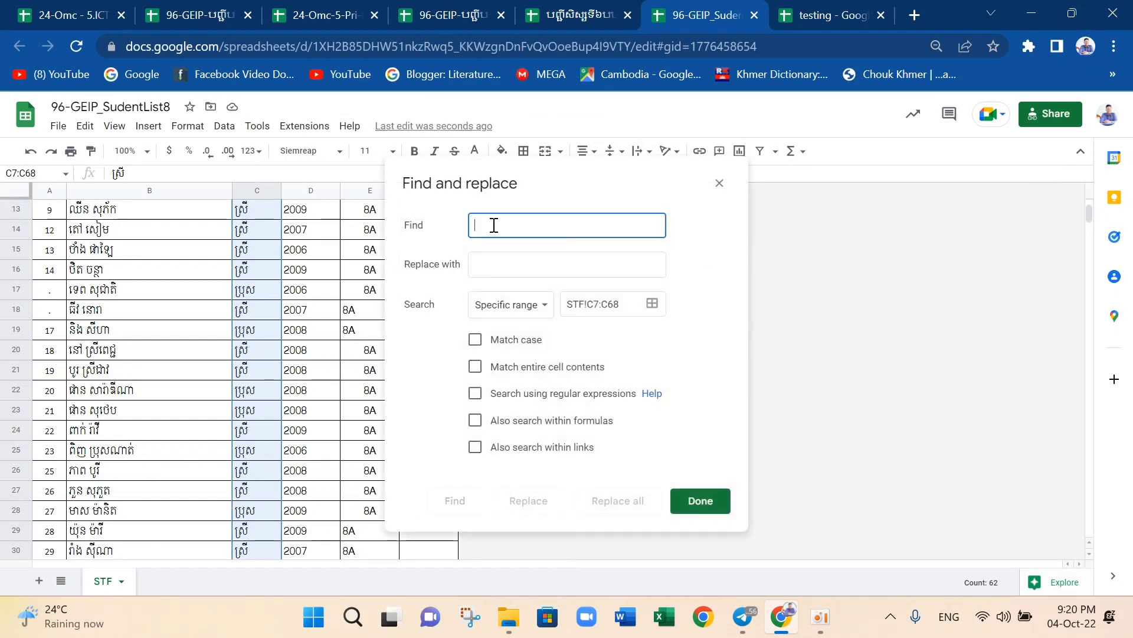
pyautogui.hotkey('alt', 'shift')
pyautogui.write('ស្រី')
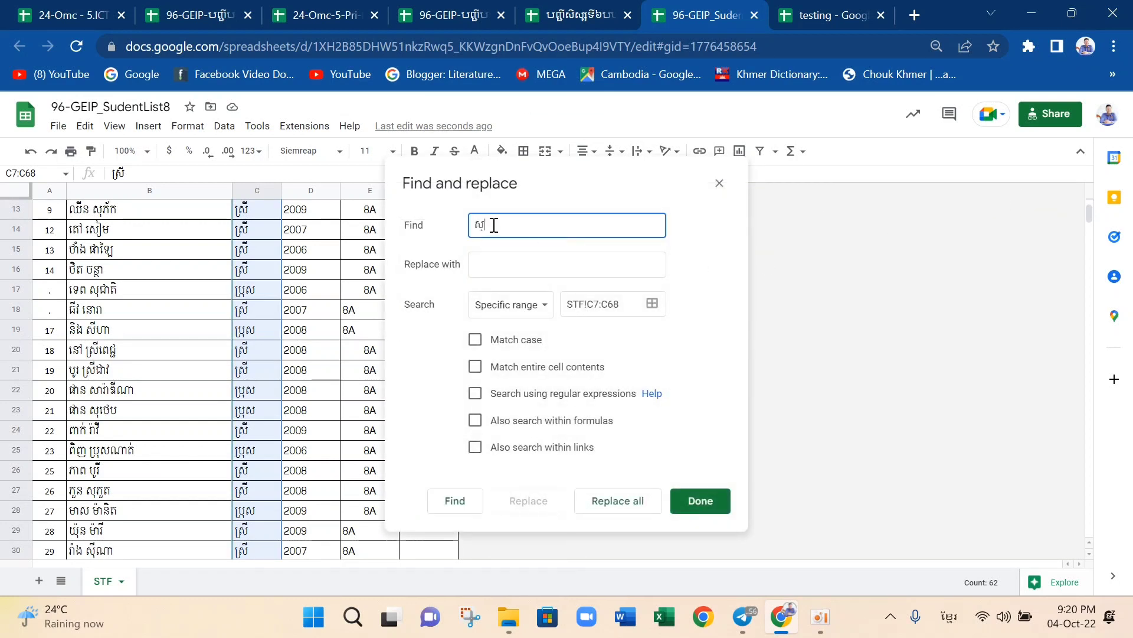
pyautogui.click(491, 268)
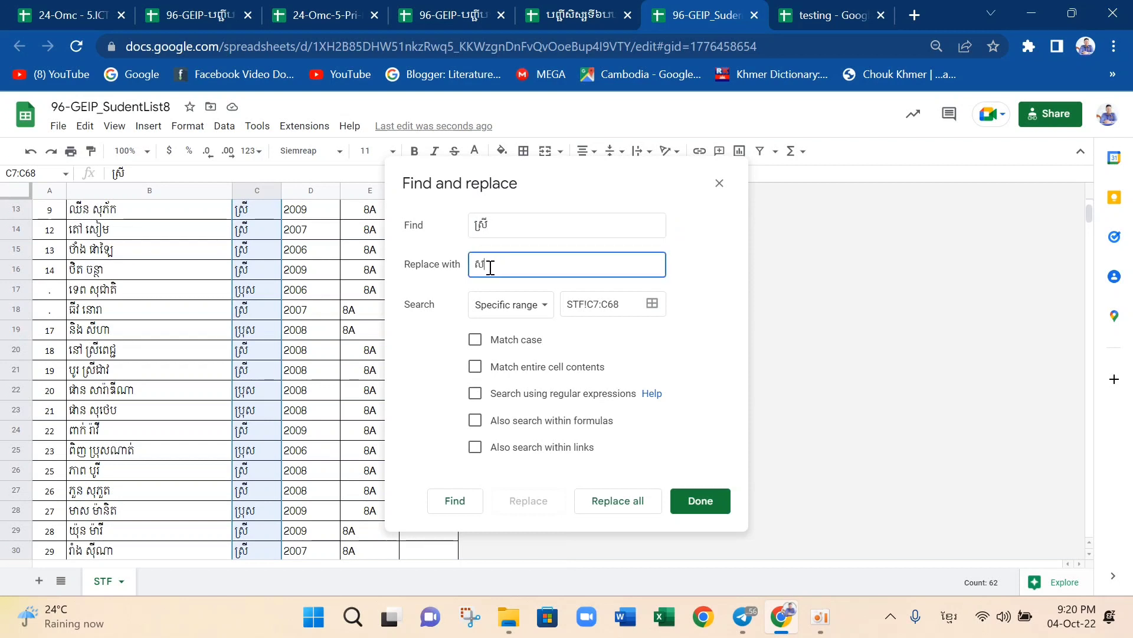
pyautogui.click(475, 394)
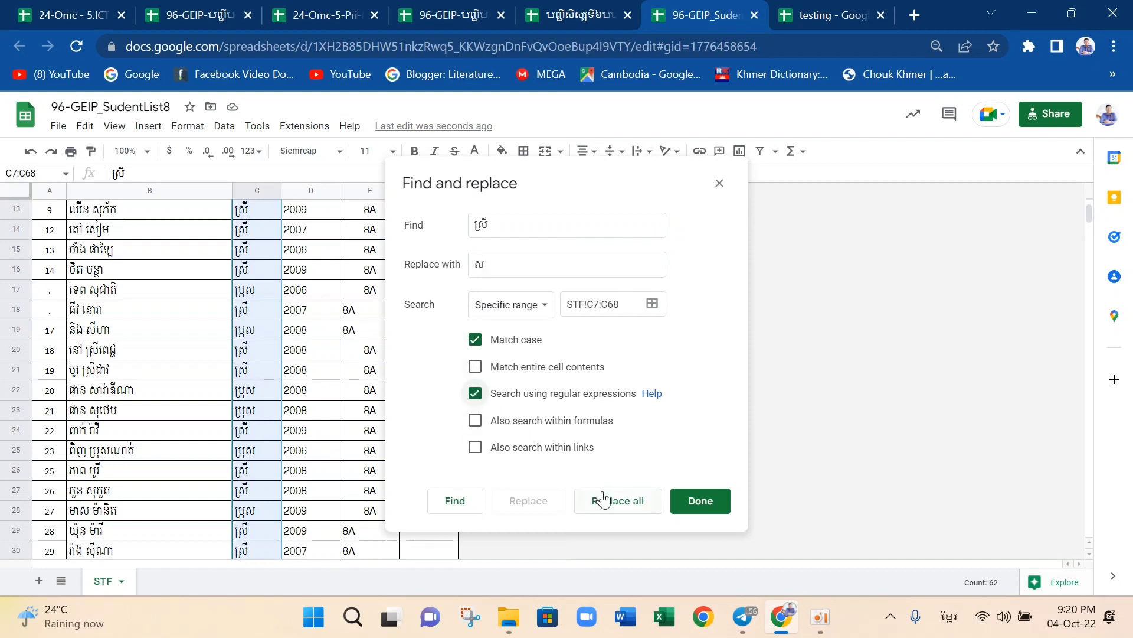
pyautogui.click(614, 512)
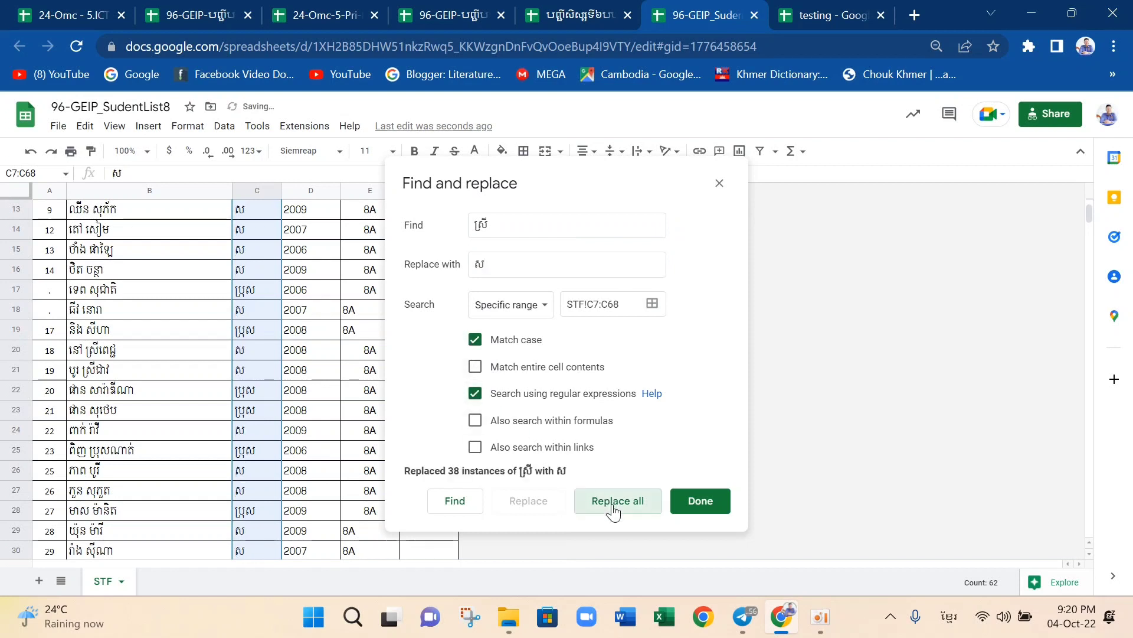
# Replace every ប្រុស with ប in gender cells C7:C68, finish Find and replace, and check the gender column
pyautogui.click(494, 226)
pyautogui.press('BackSpace')
pyautogui.press('BackSpace')
pyautogui.press('BackSpace')
pyautogui.press('BackSpace')
pyautogui.write('ប្រ')
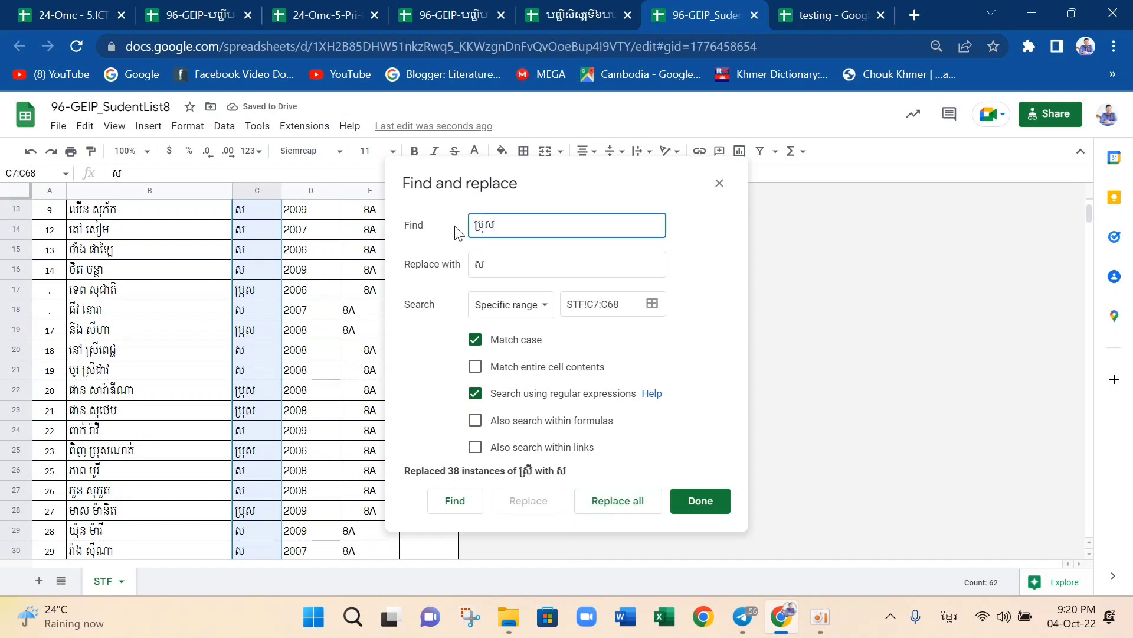
pyautogui.doubleClick(491, 263)
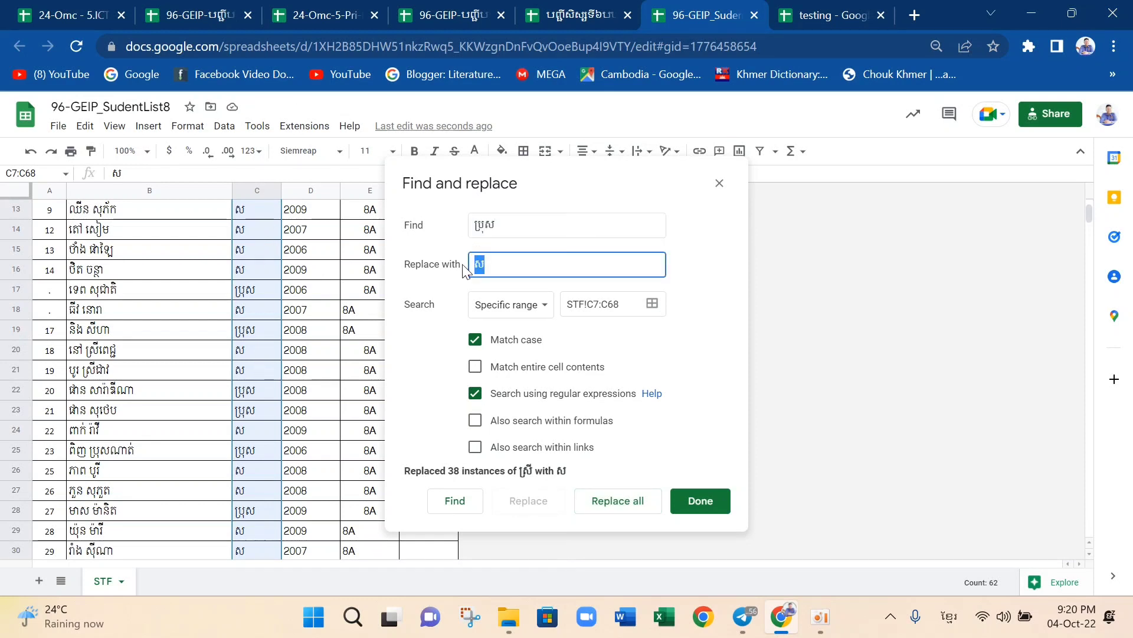
pyautogui.click(632, 518)
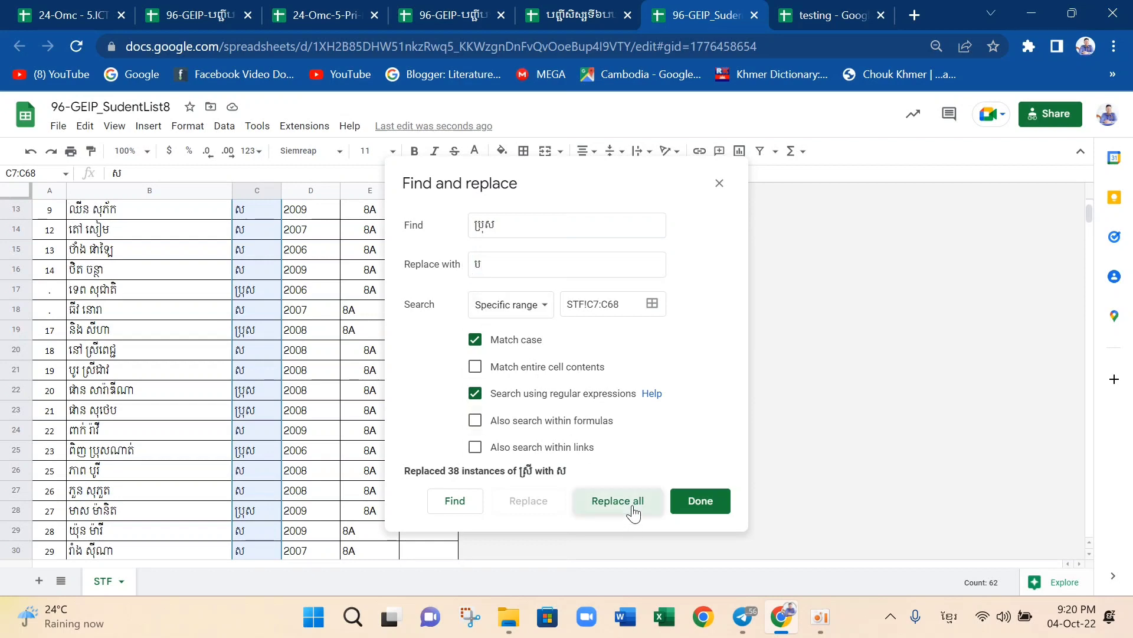
pyautogui.click(725, 506)
pyautogui.click(254, 270)
pyautogui.scroll(5, 253, 273)
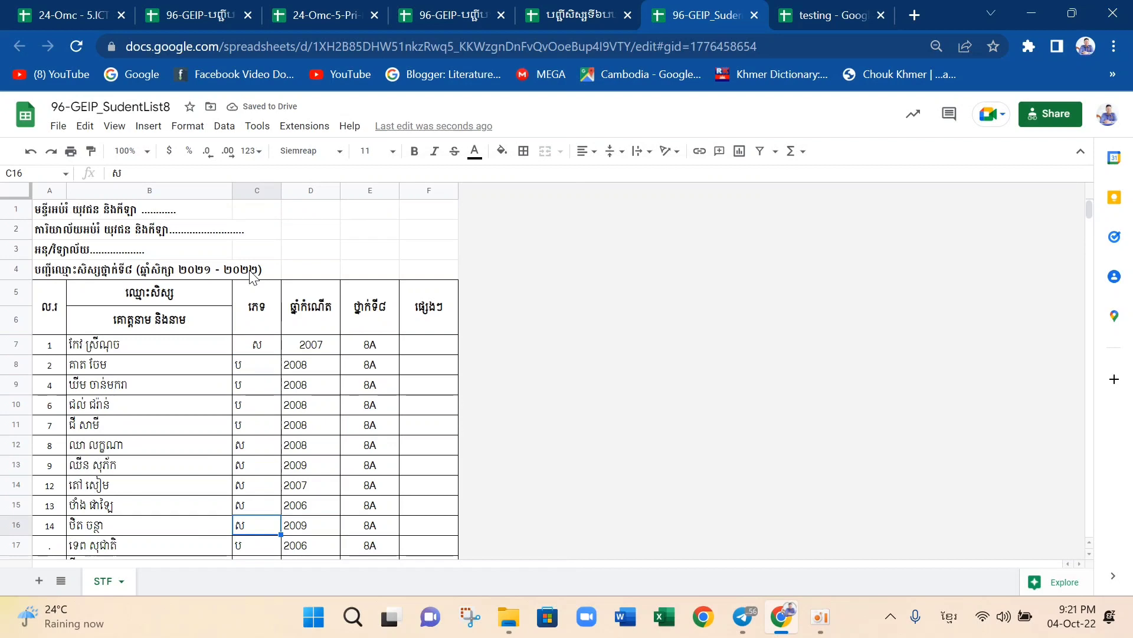
pyautogui.scroll(-3, 256, 395)
pyautogui.scroll(3, 257, 395)
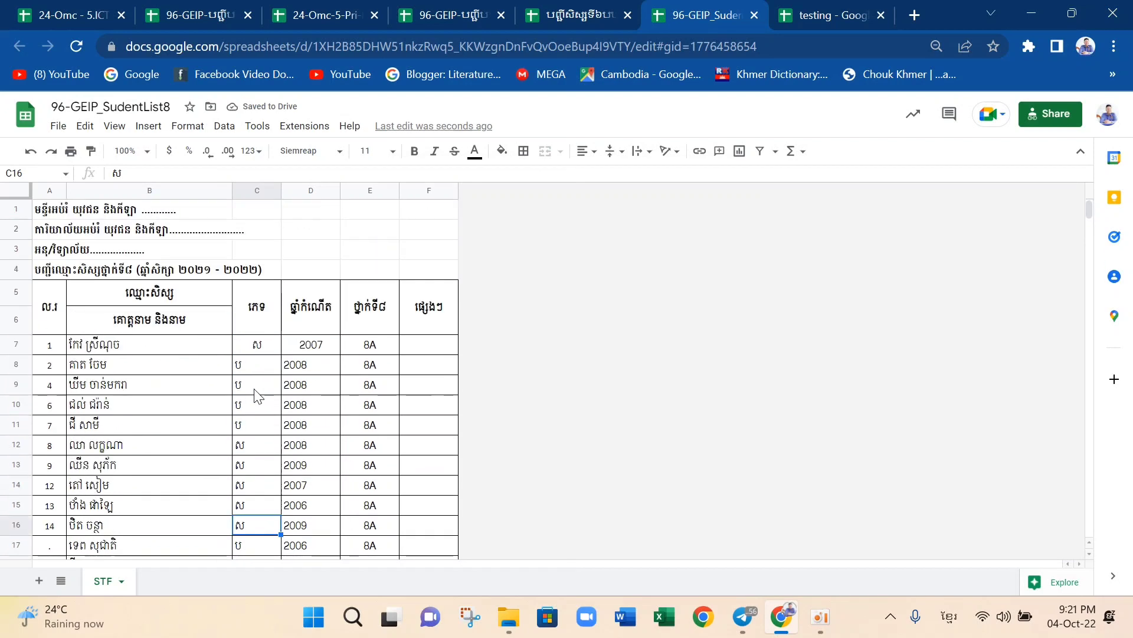
# Replace every 8A with A in class cells E7:E68, using Match case and Search using regular expressions
pyautogui.click(376, 352)
pyautogui.scroll(-8, 375, 352)
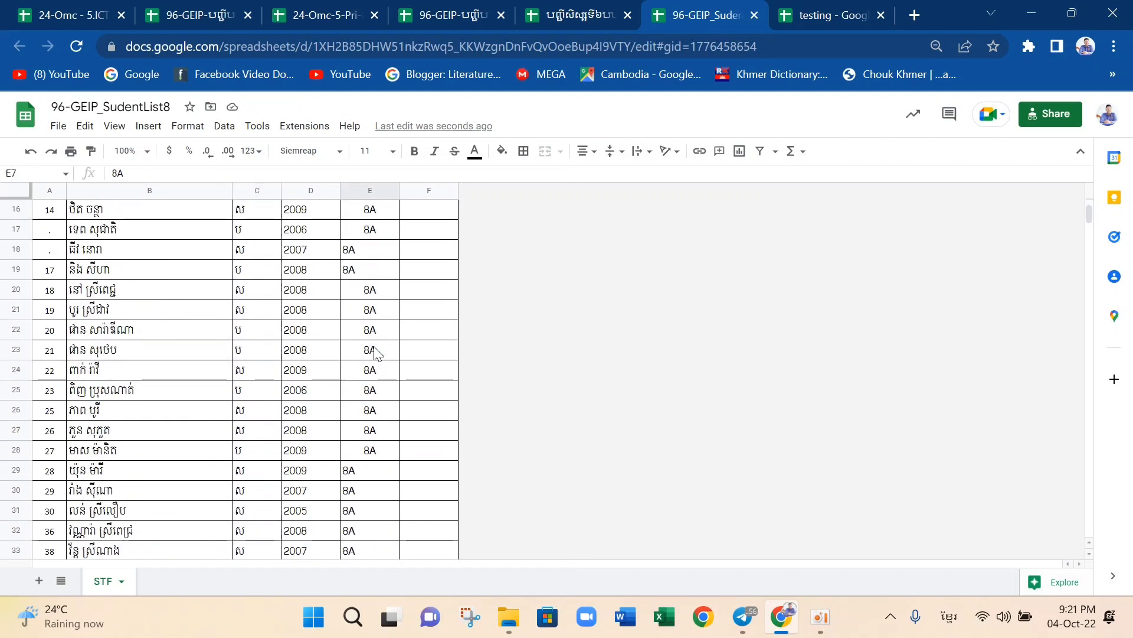
pyautogui.scroll(-10, 376, 352)
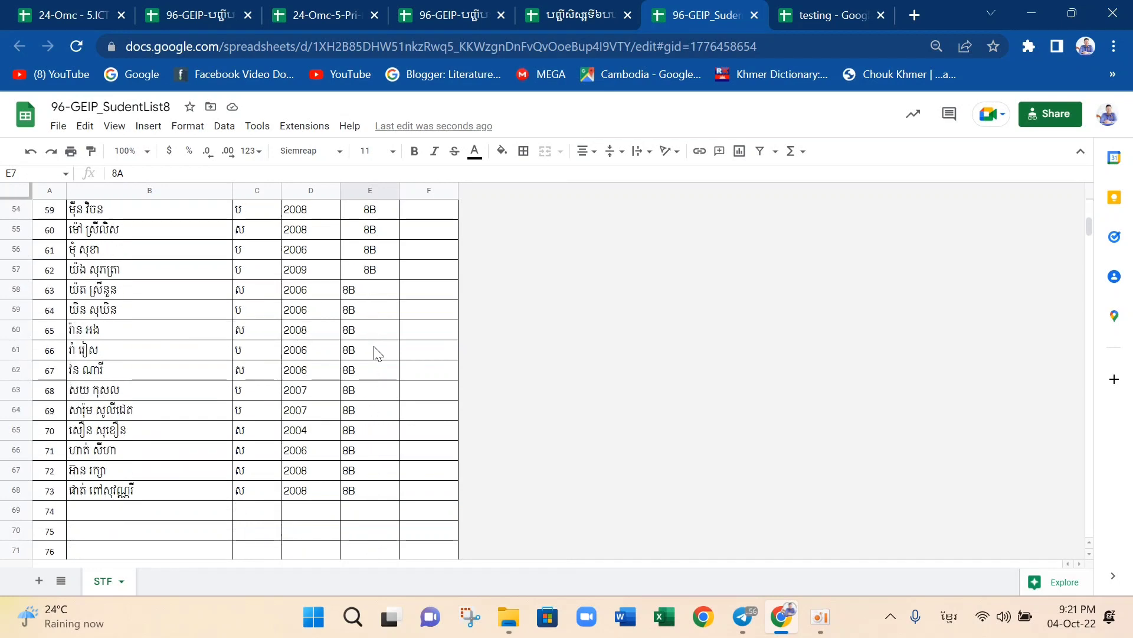
pyautogui.scroll(18, 375, 352)
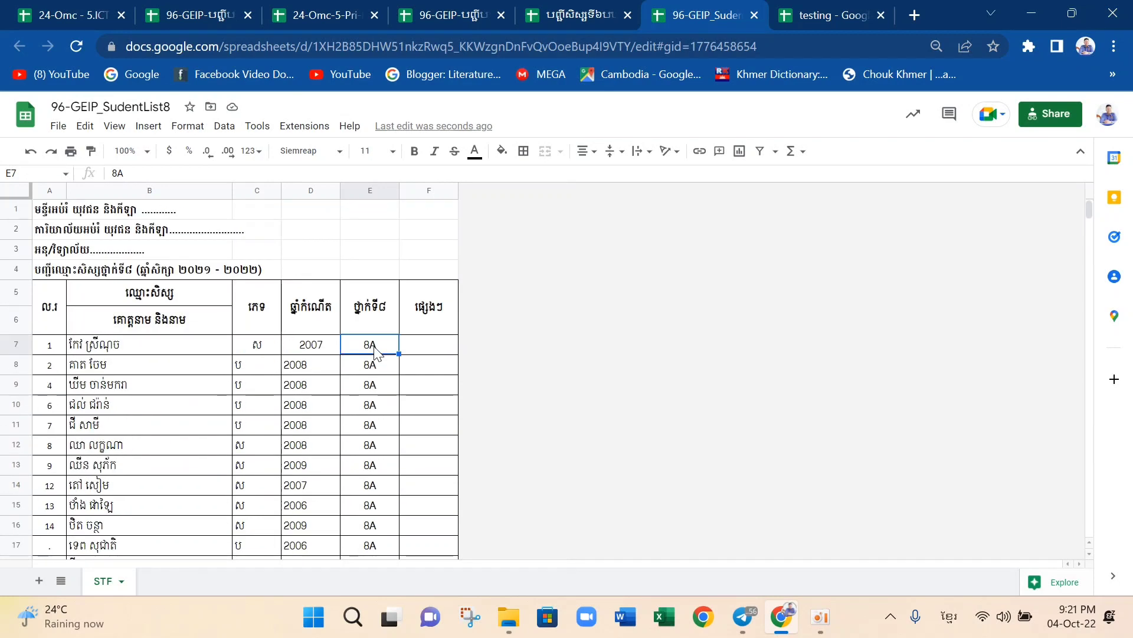
pyautogui.hotkey('ctrl', 'shift', 'Down')
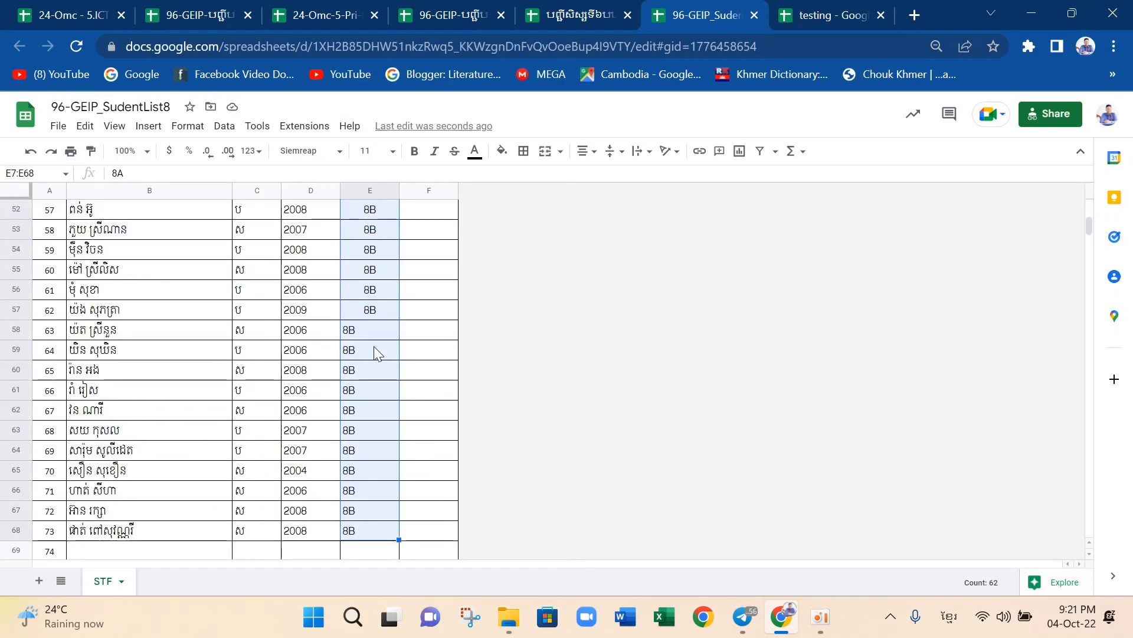
pyautogui.hotkey('ctrl', 'f')
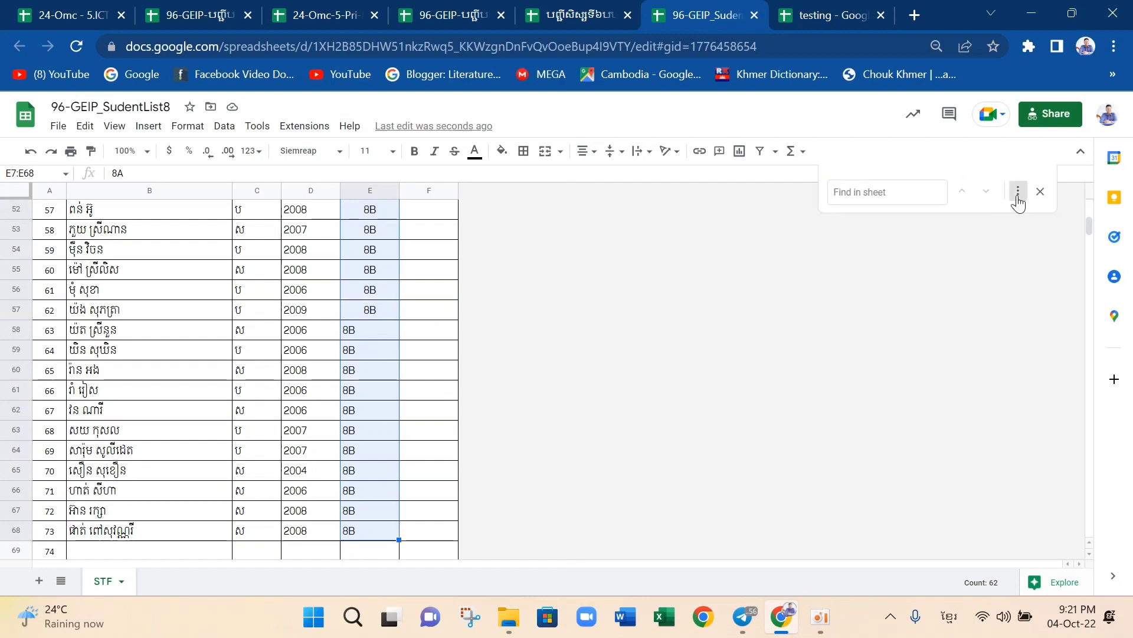
pyautogui.click(1018, 191)
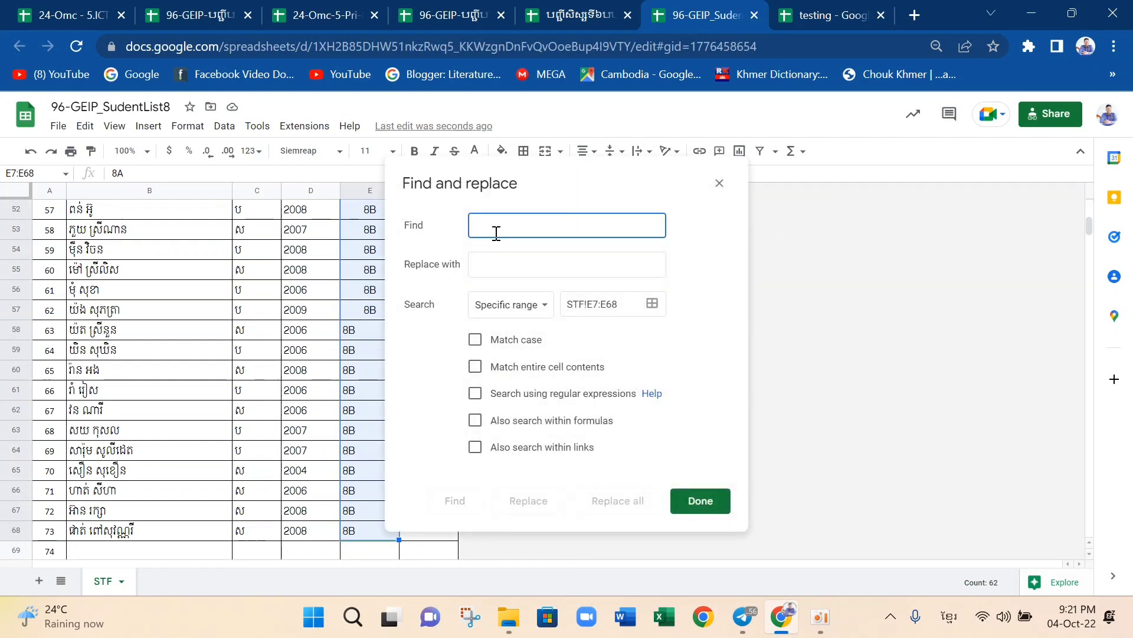
pyautogui.write('A')
pyautogui.press('BackSpace')
pyautogui.write('8A')
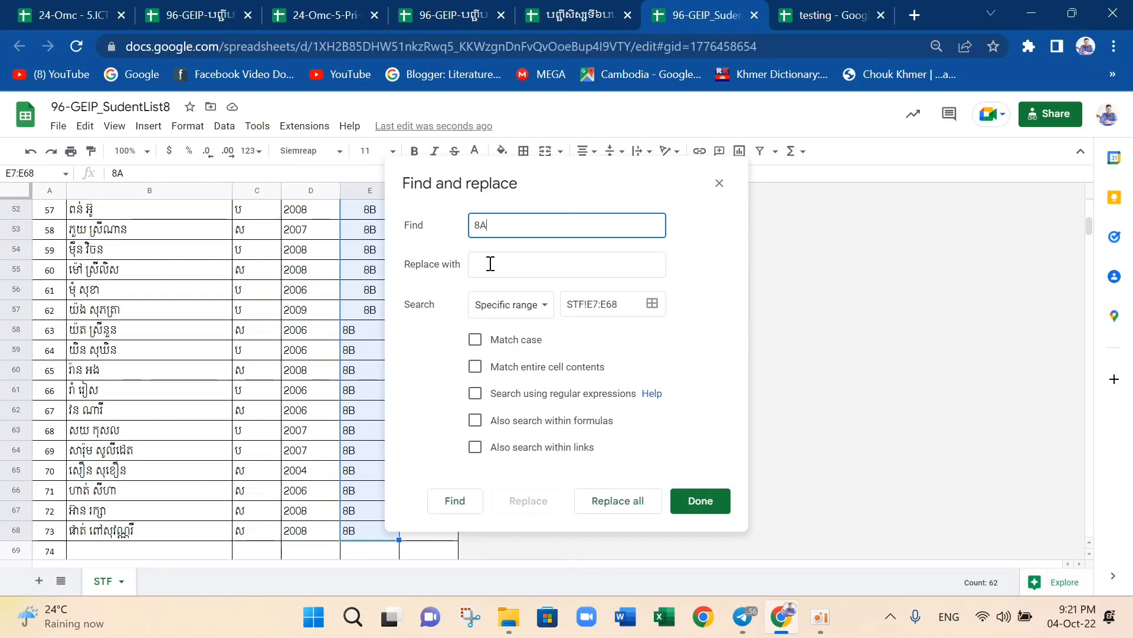
pyautogui.click(489, 264)
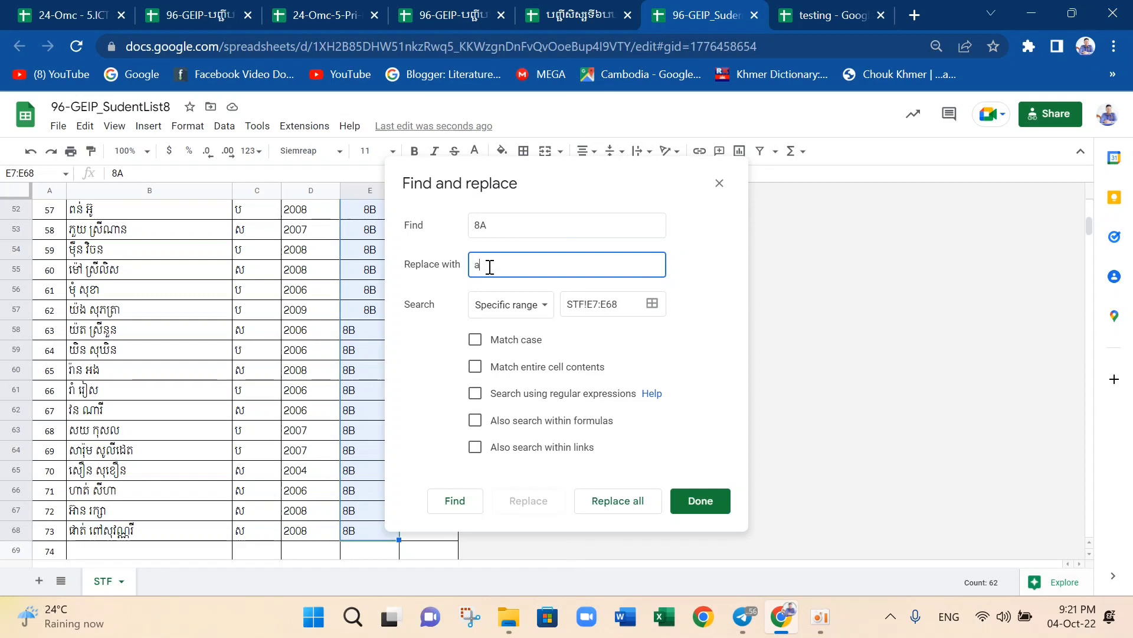
pyautogui.write('A')
pyautogui.click(475, 393)
pyautogui.click(617, 508)
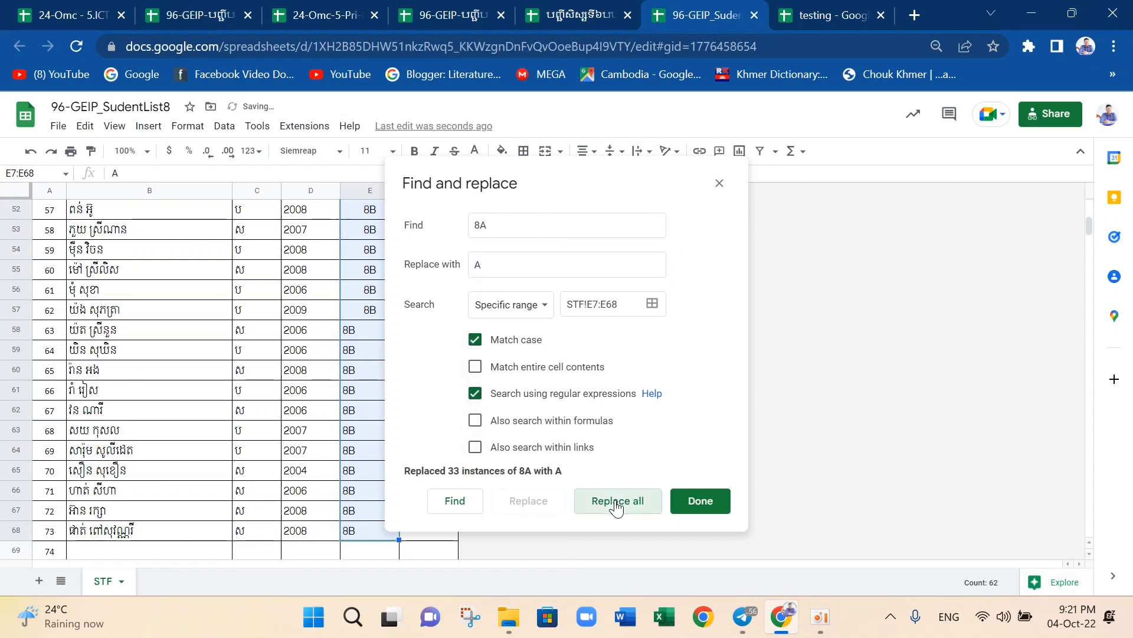
# Replace every 8B with B in class cells E7:E68, finish Find and replace, and check the class column
pyautogui.click(493, 225)
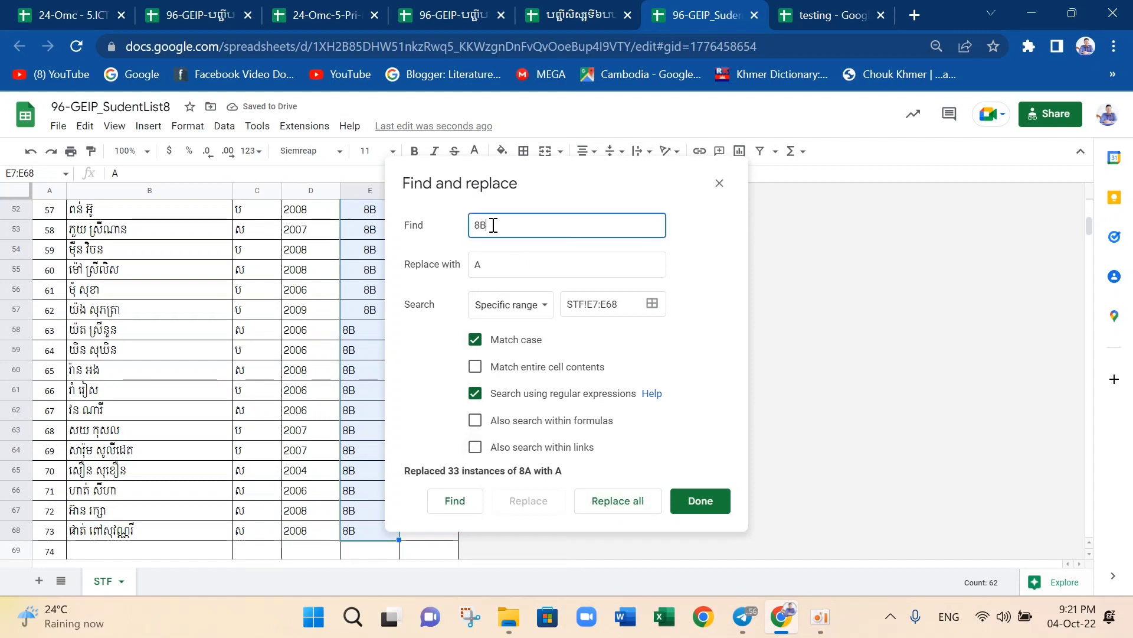
pyautogui.write('B')
pyautogui.click(494, 265)
pyautogui.press('BackSpace')
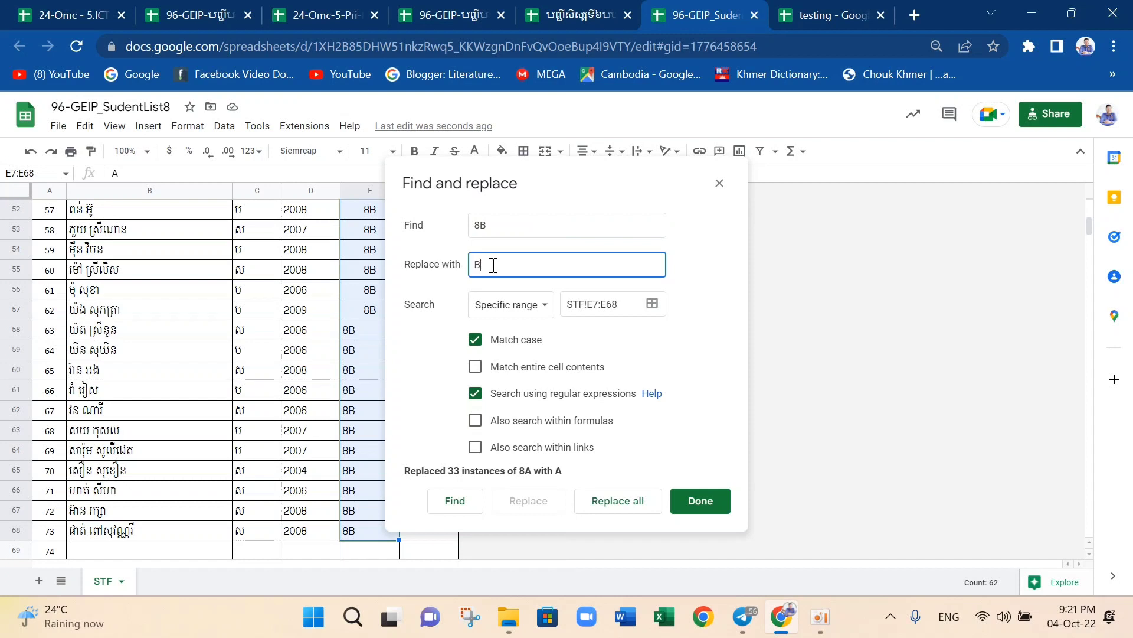
pyautogui.click(615, 503)
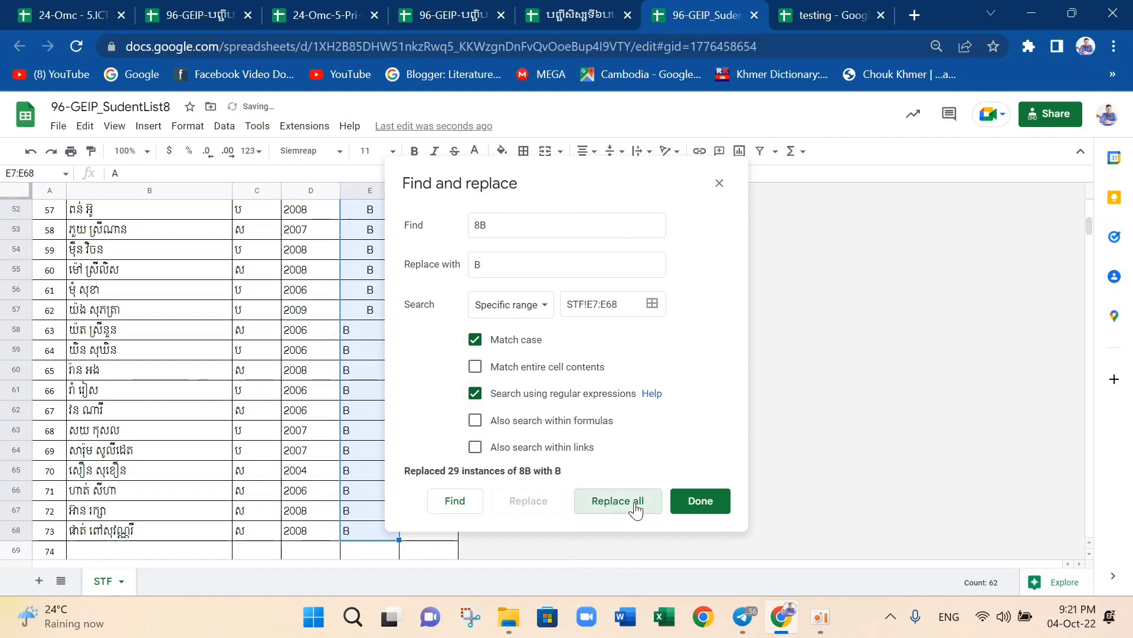
pyautogui.click(700, 501)
pyautogui.click(356, 370)
pyautogui.scroll(4, 356, 372)
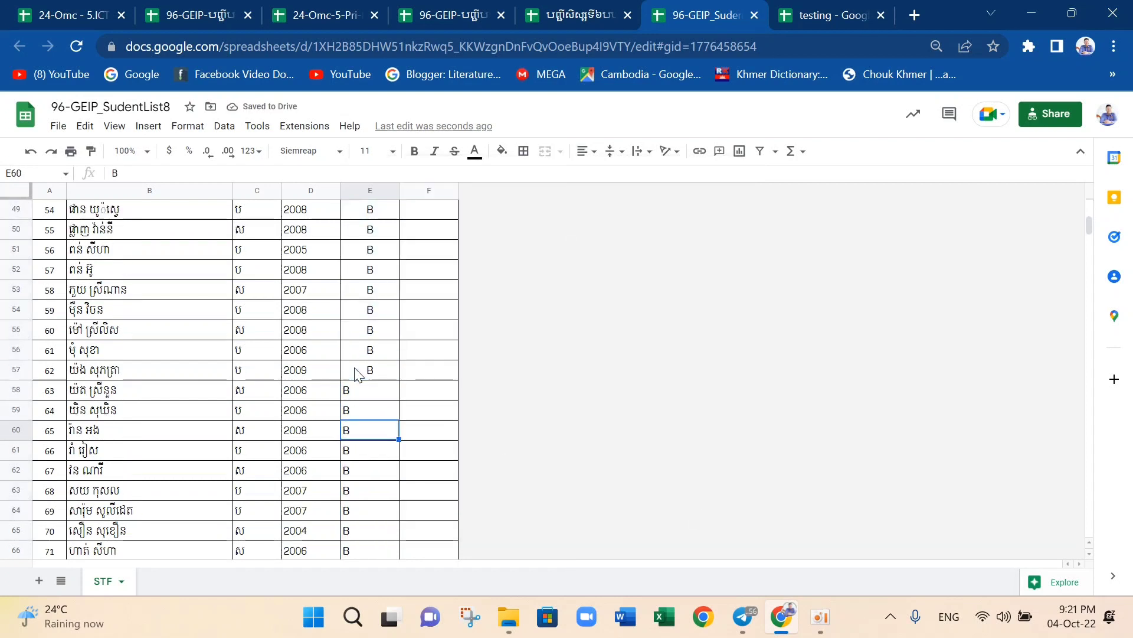
pyautogui.scroll(12, 356, 372)
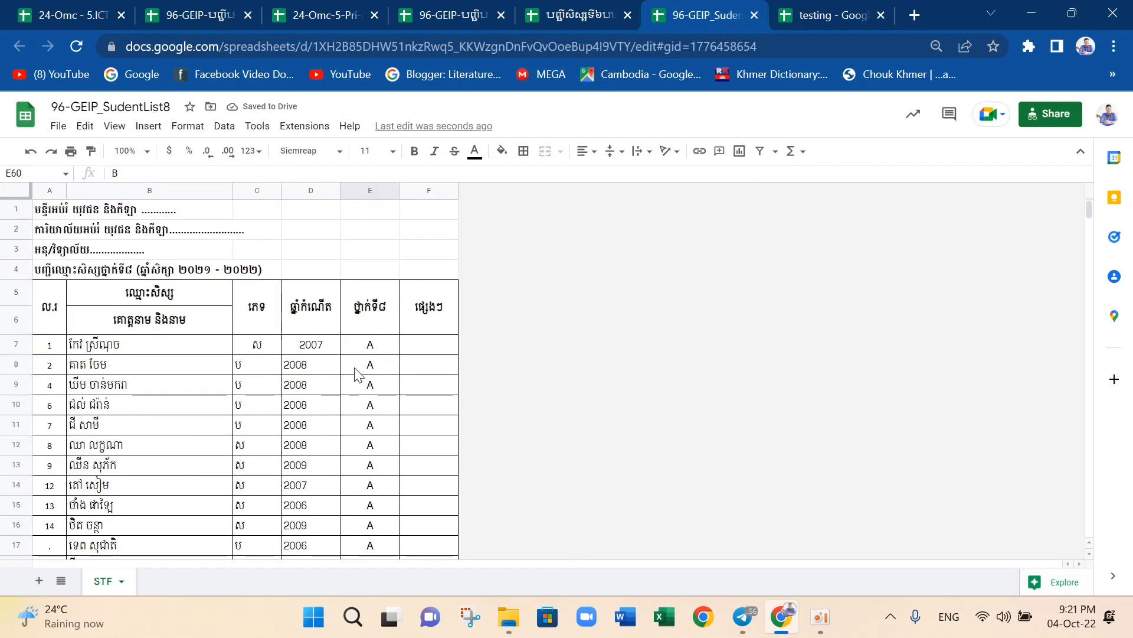
# Center the gender, birth year and class cells in C7:E70 horizontally
pyautogui.moveTo(259, 345); pyautogui.dragTo(380, 407)
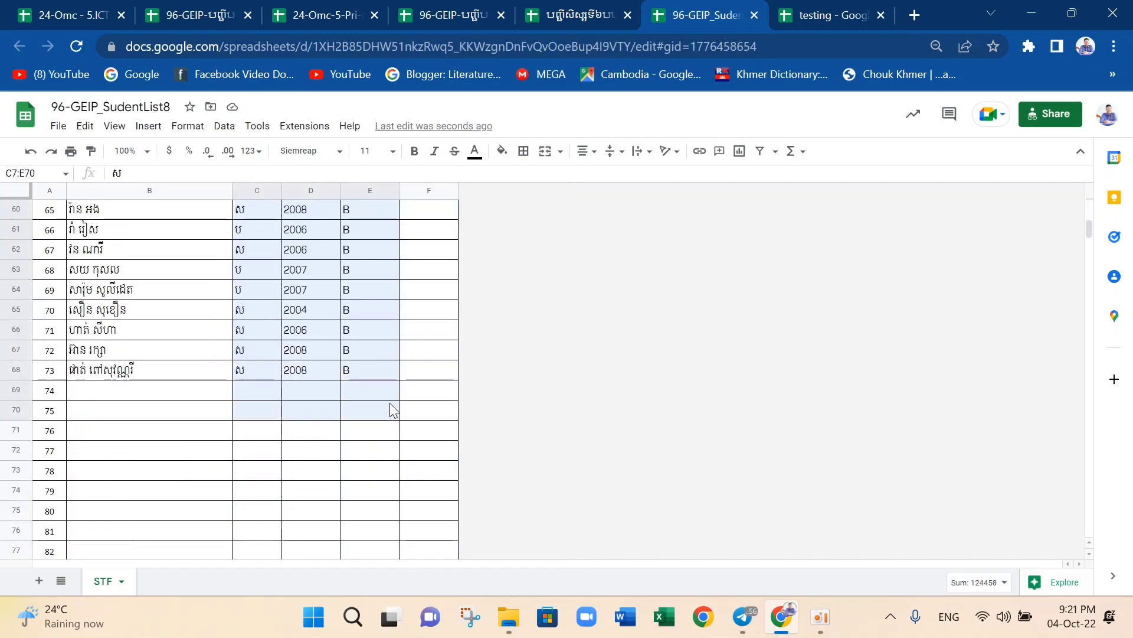
pyautogui.click(584, 151)
pyautogui.click(602, 172)
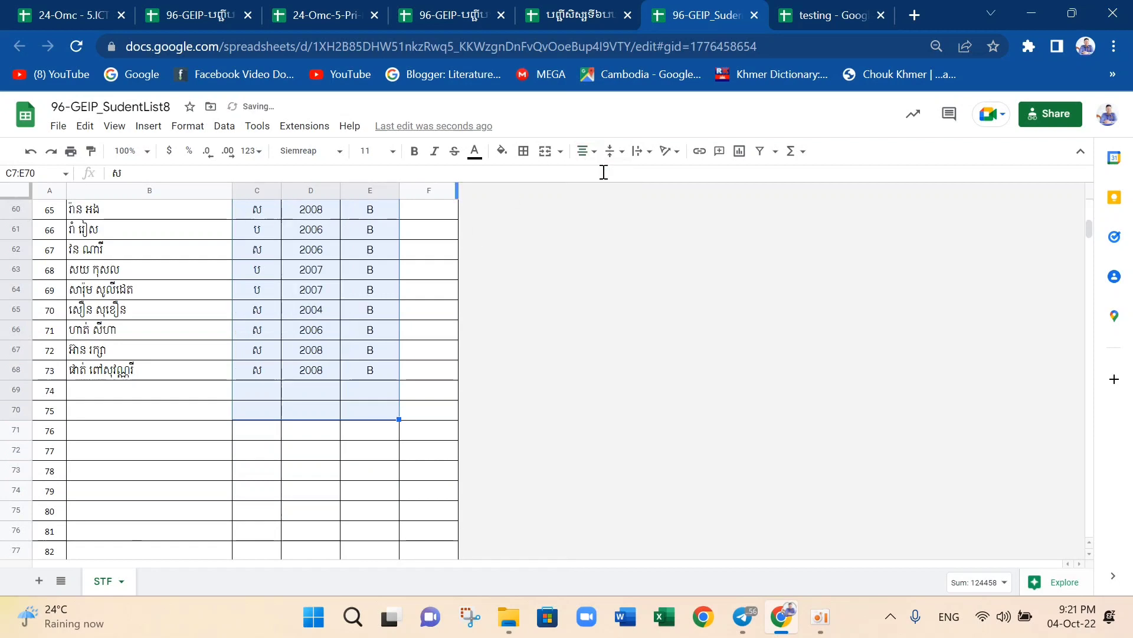
pyautogui.click(611, 151)
pyautogui.scroll(12, 390, 304)
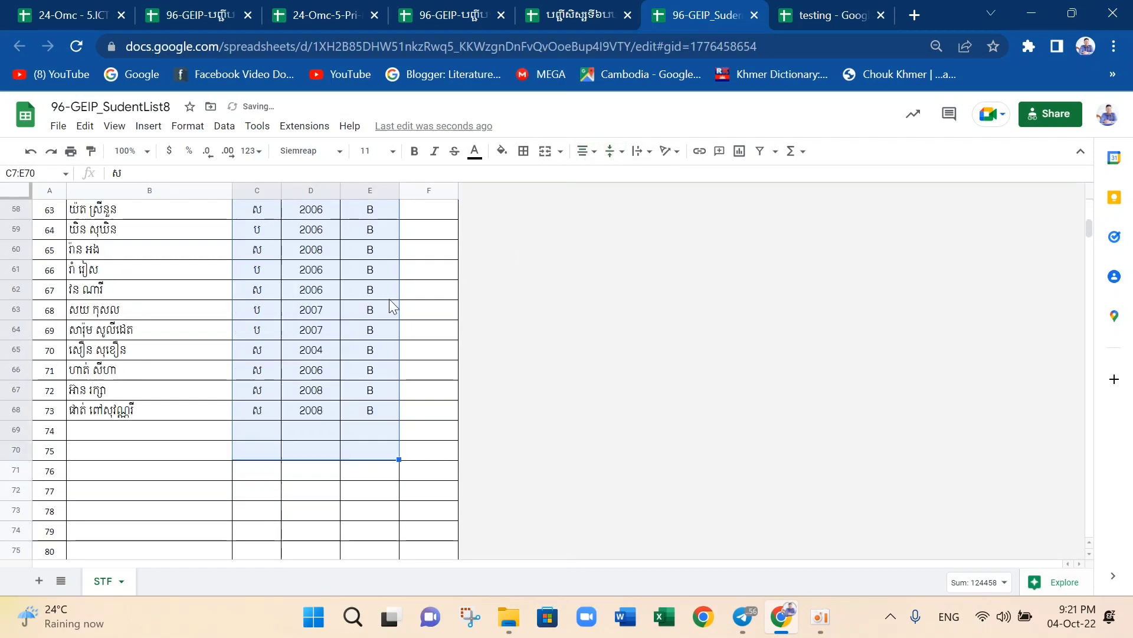
pyautogui.scroll(8, 390, 304)
pyautogui.click(260, 364)
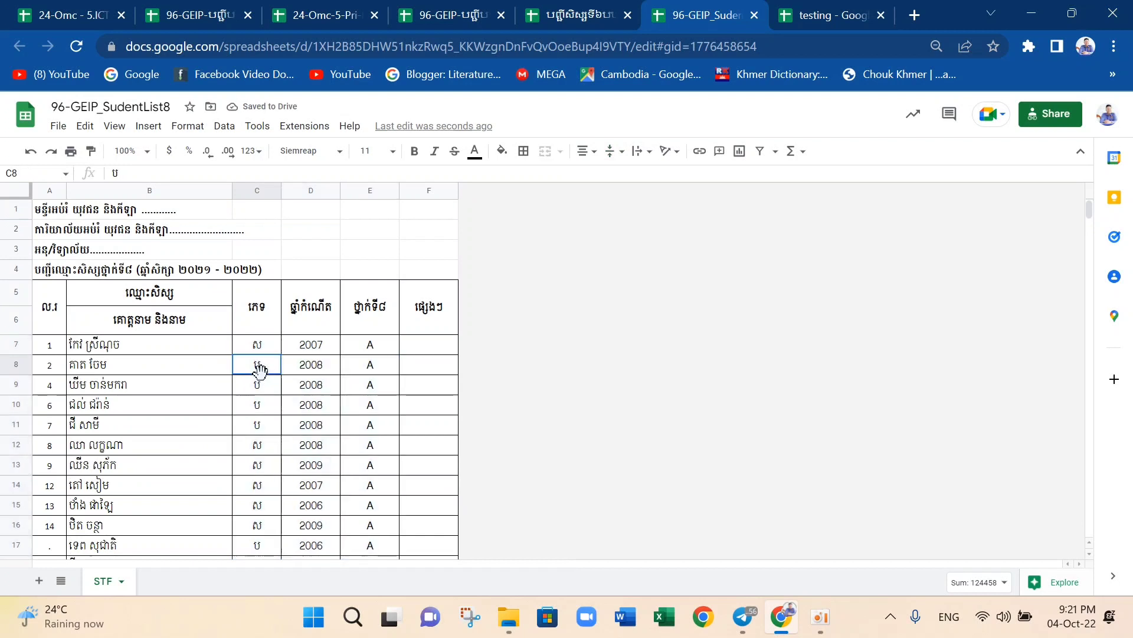
pyautogui.click(154, 215)
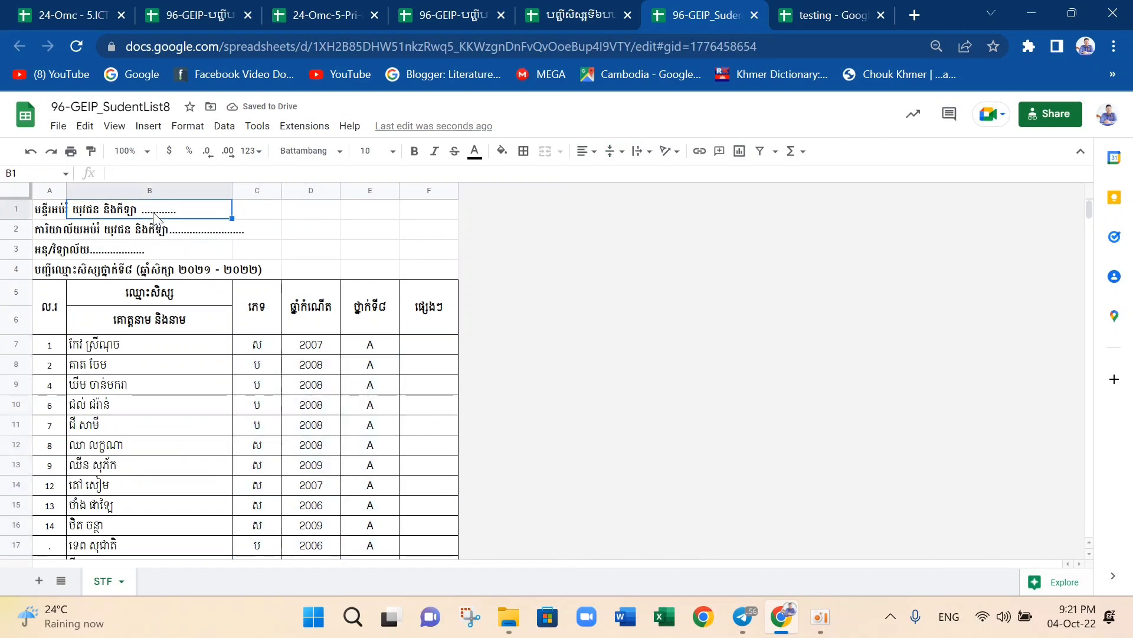
pyautogui.click(181, 235)
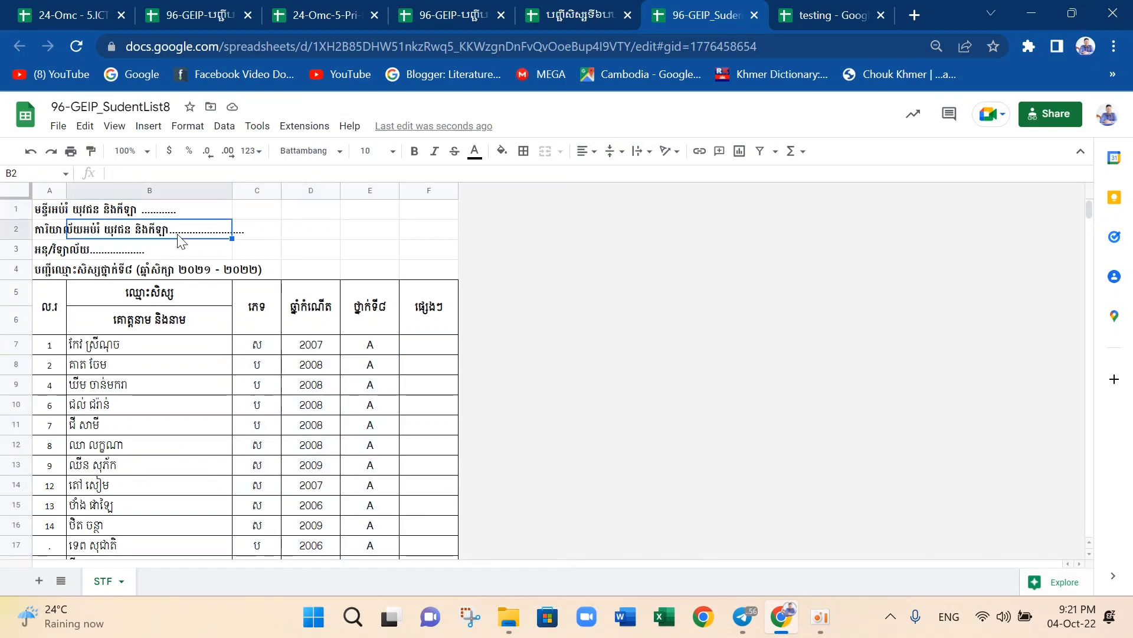
pyautogui.click(96, 253)
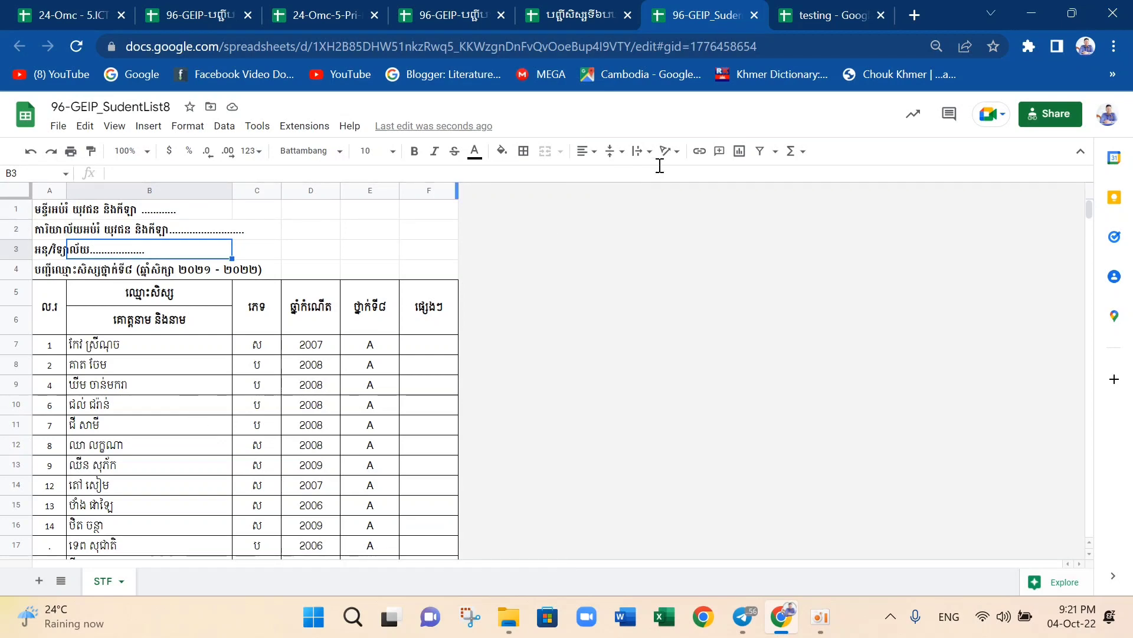
# Close 96-GEIP_SudentList8 and reopen it from school 96's g8list link in the School Data sheet to check the student rows
pyautogui.click(753, 13)
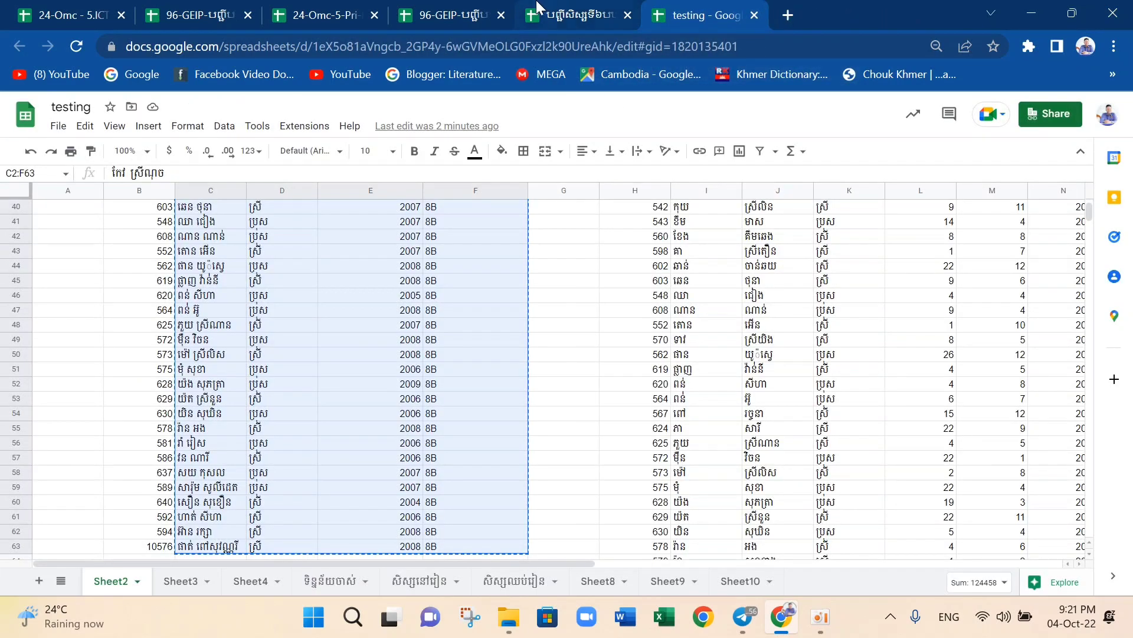
pyautogui.click(537, 8)
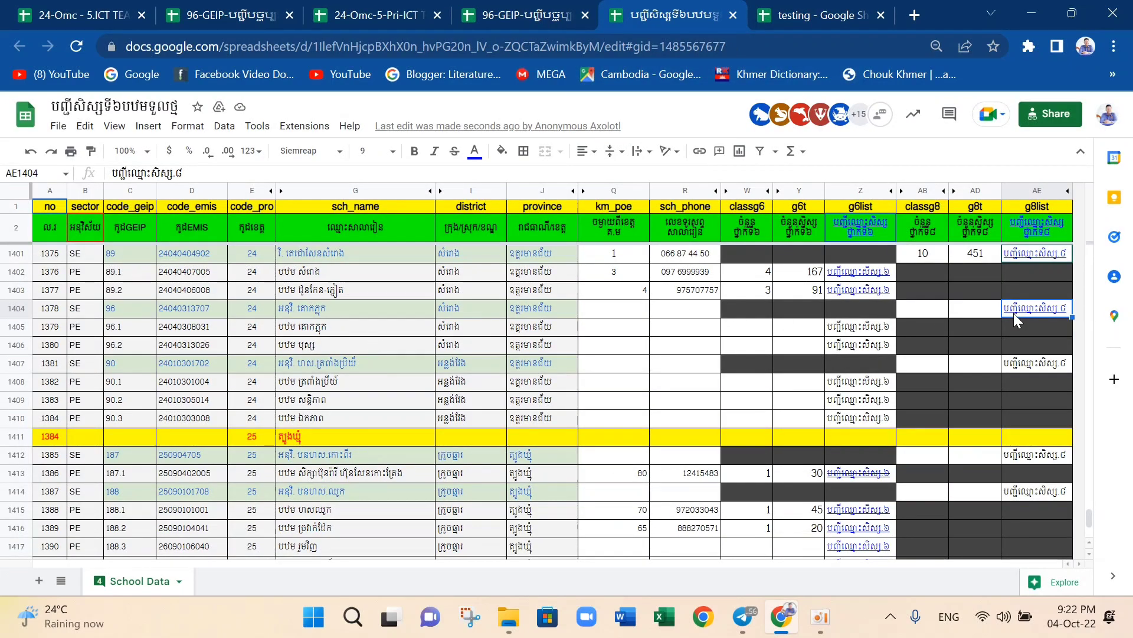
pyautogui.moveTo(1020, 312)
pyautogui.click(938, 344)
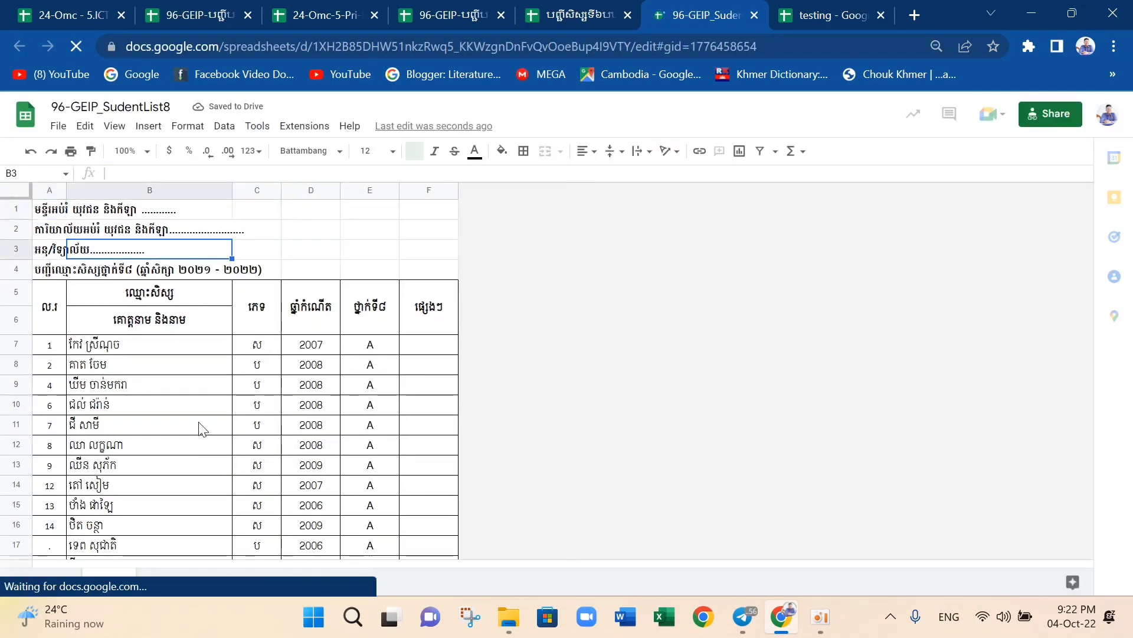
pyautogui.scroll(-4, 201, 427)
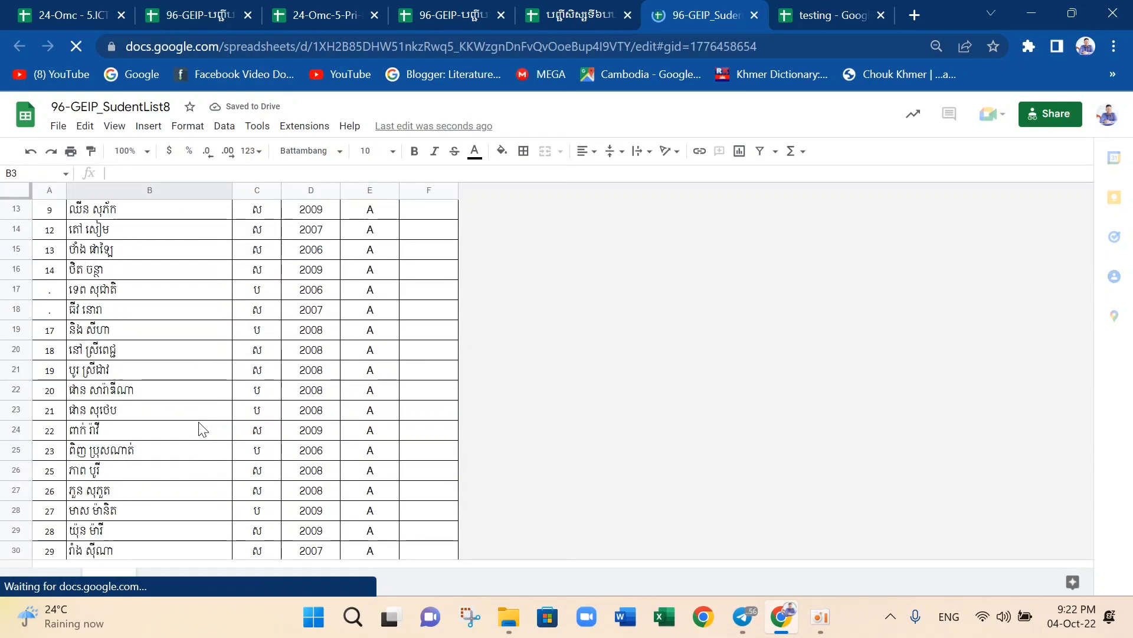
pyautogui.scroll(-2, 200, 427)
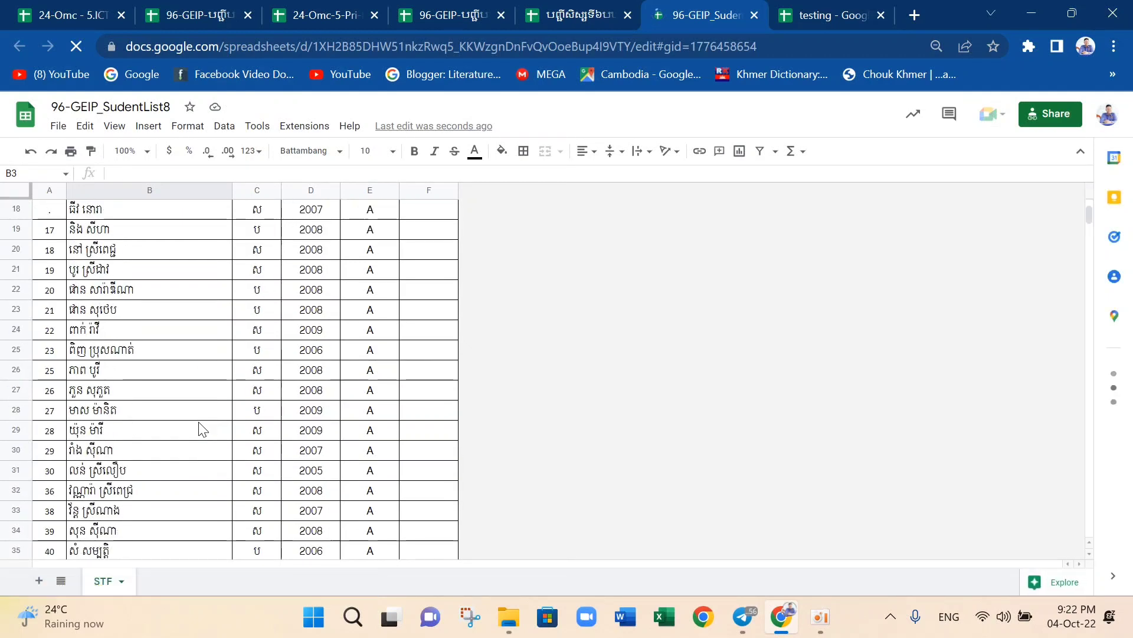